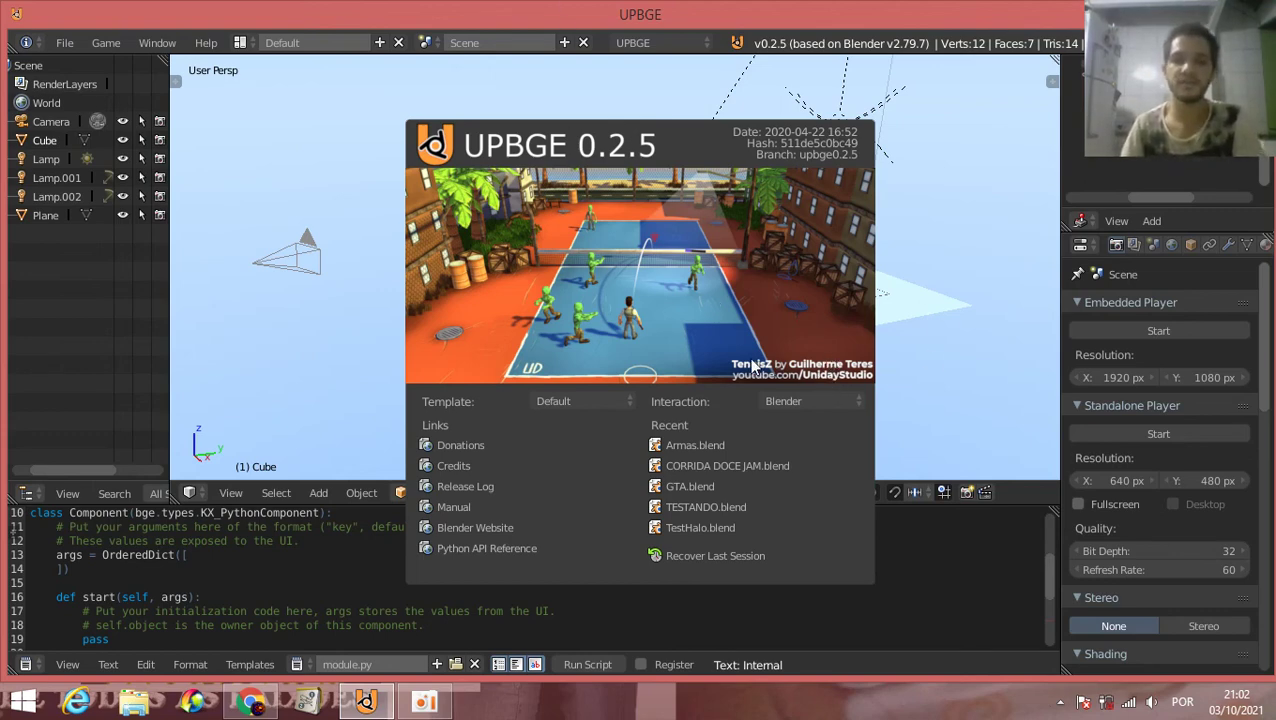
Step: Open Armas.blend from the Recent list, zoom the camera view, and maximize the 3D viewport
click(727, 445)
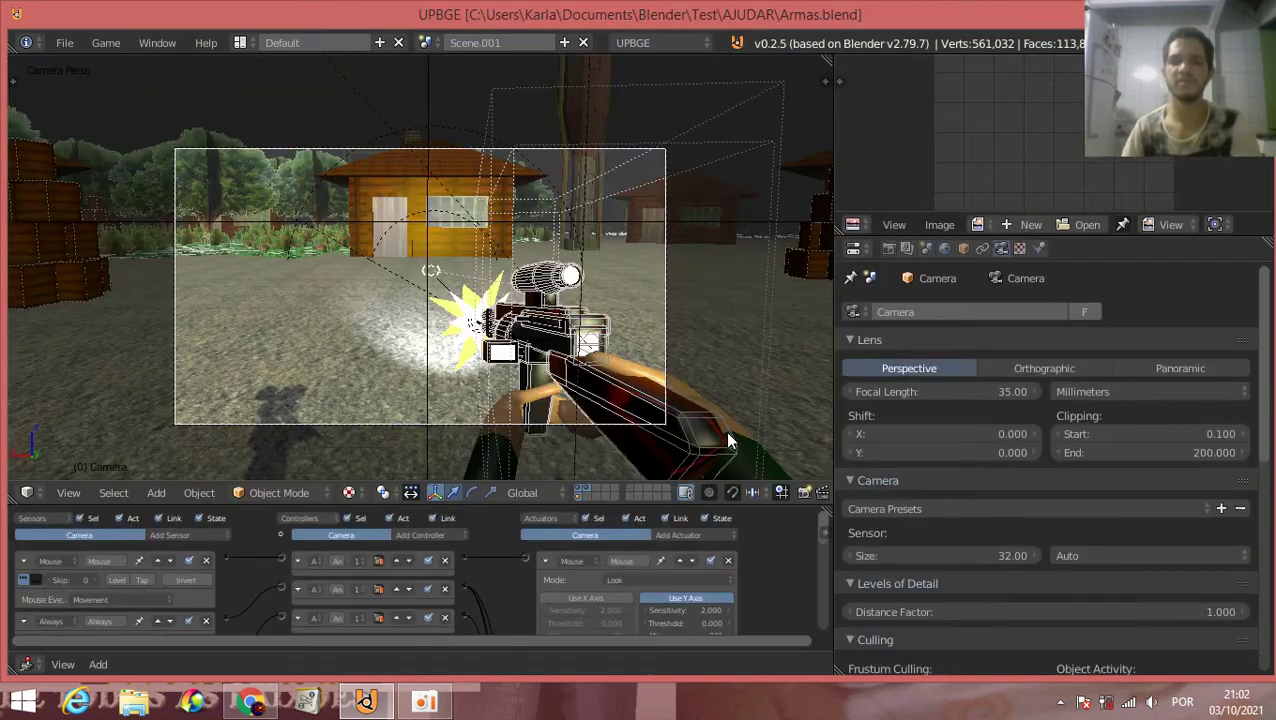
scroll(484, 381, up, 1)
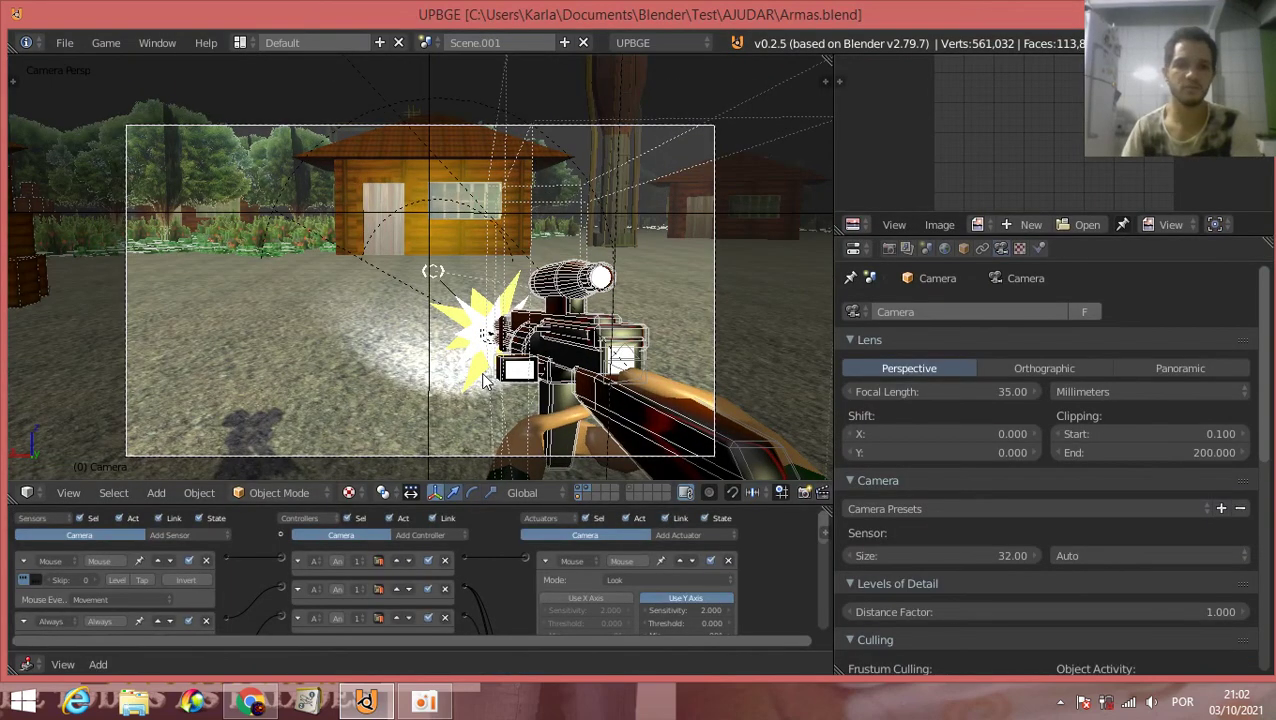
key(ctrl+Up)
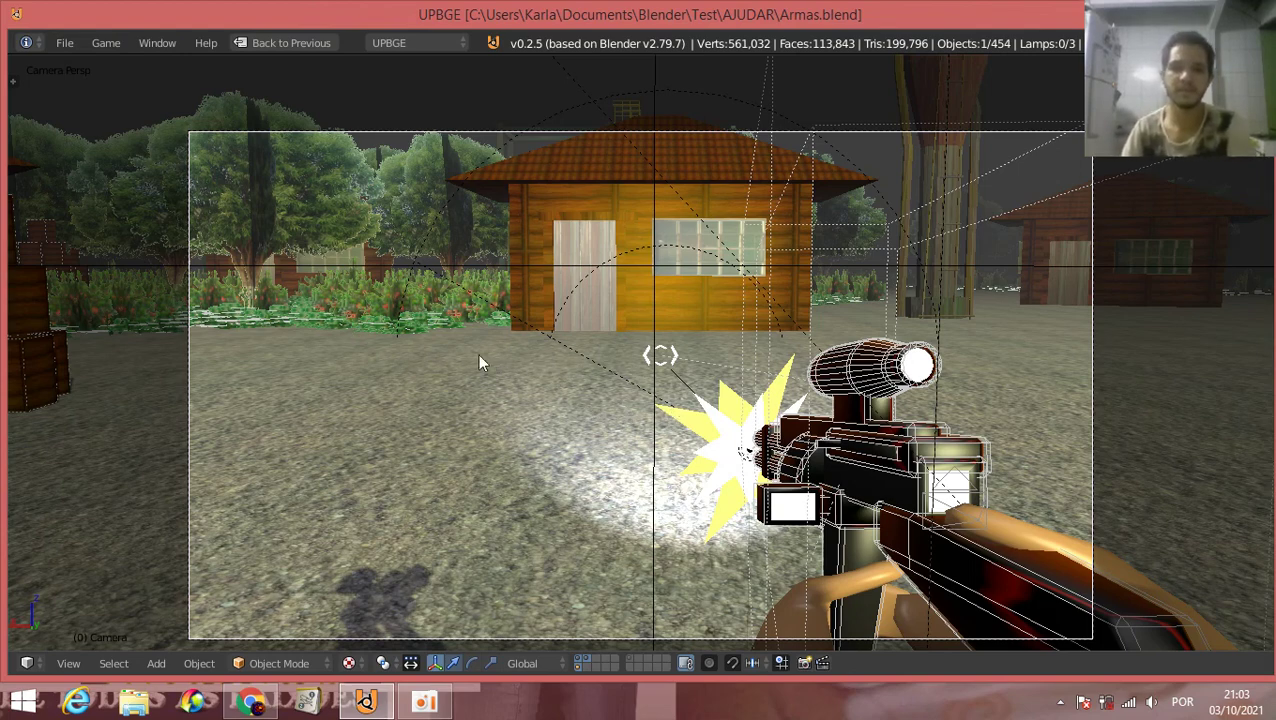
middle_drag(478, 354, 606, 398)
scroll(606, 398, down, 3)
scroll(606, 398, down, 2)
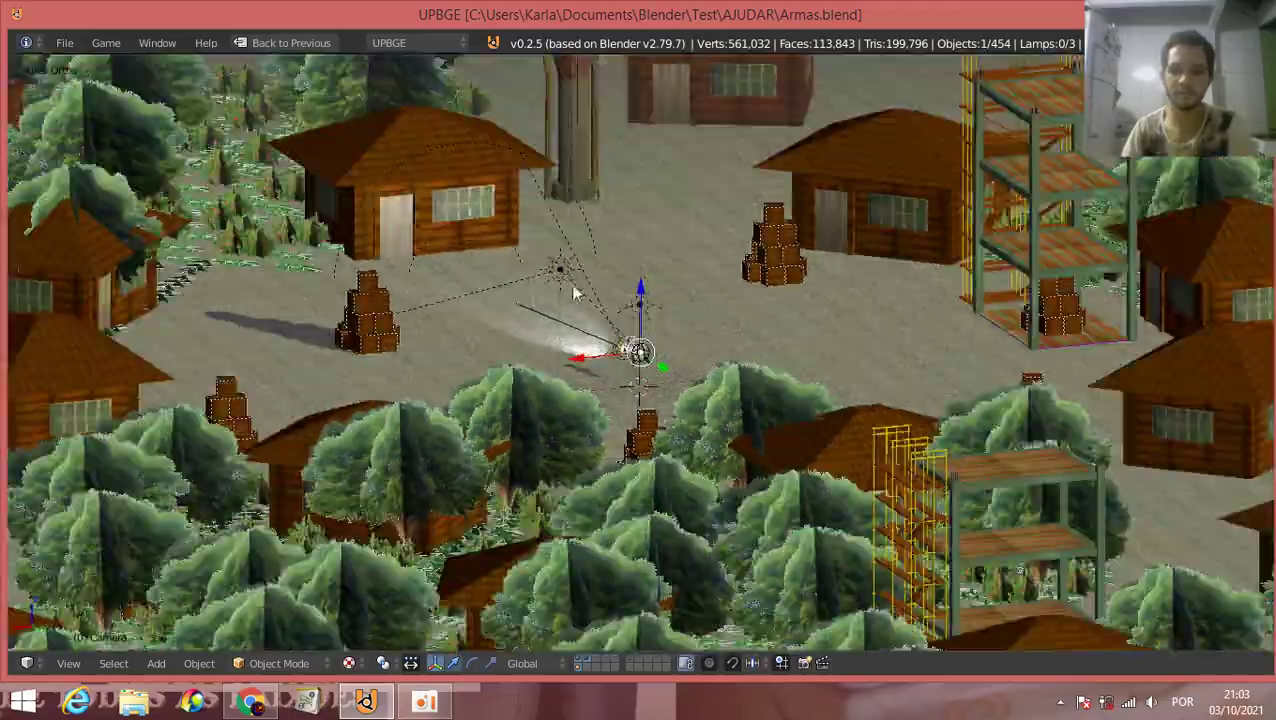
key(KP_Decimal)
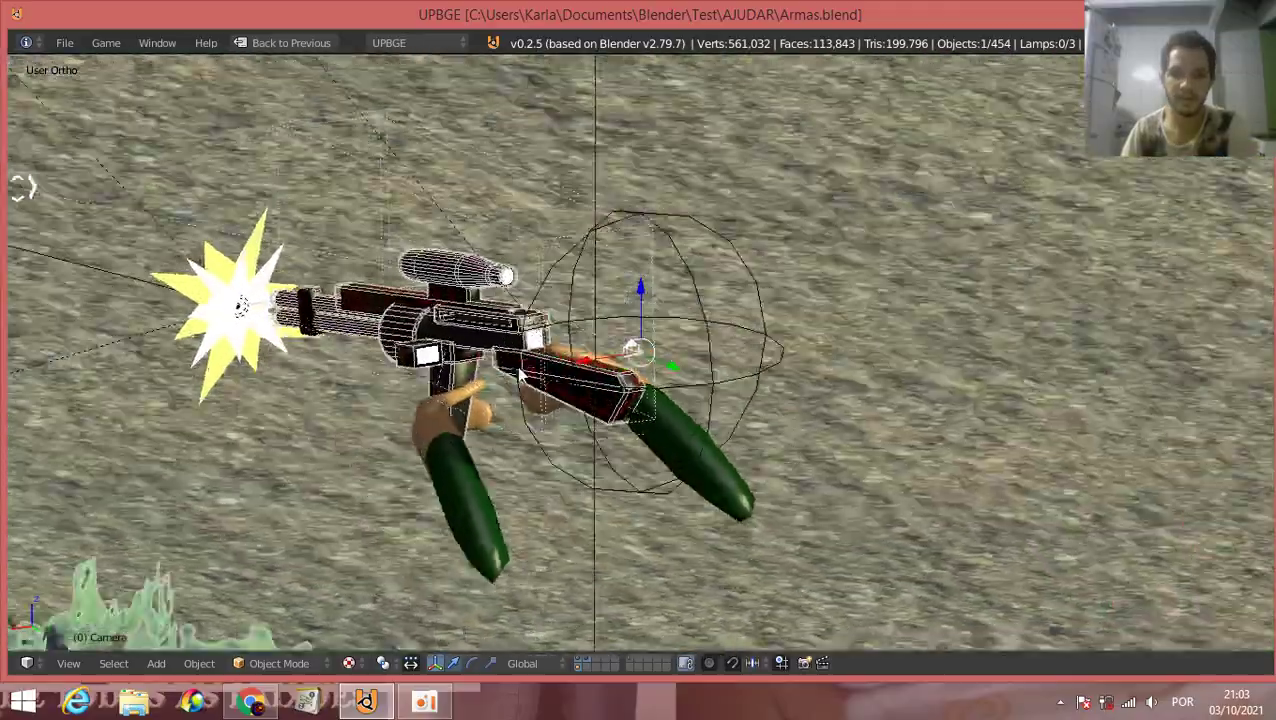
mouse_move(520, 374)
middle_down()
mouse_move(619, 373)
mouse_move(487, 391)
mouse_move(442, 366)
mouse_move(488, 379)
mouse_move(370, 365)
mouse_move(585, 387)
mouse_move(729, 360)
middle_up()
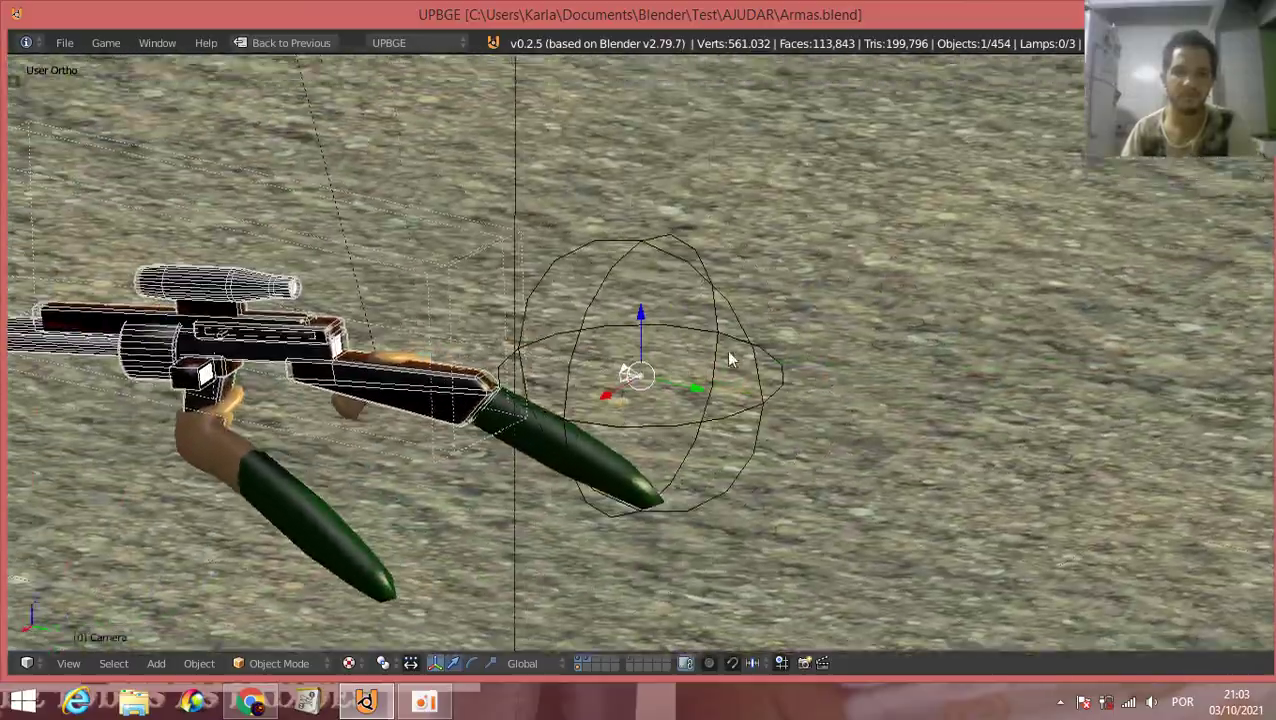
right_click(352, 368)
key(Tab)
key(Tab)
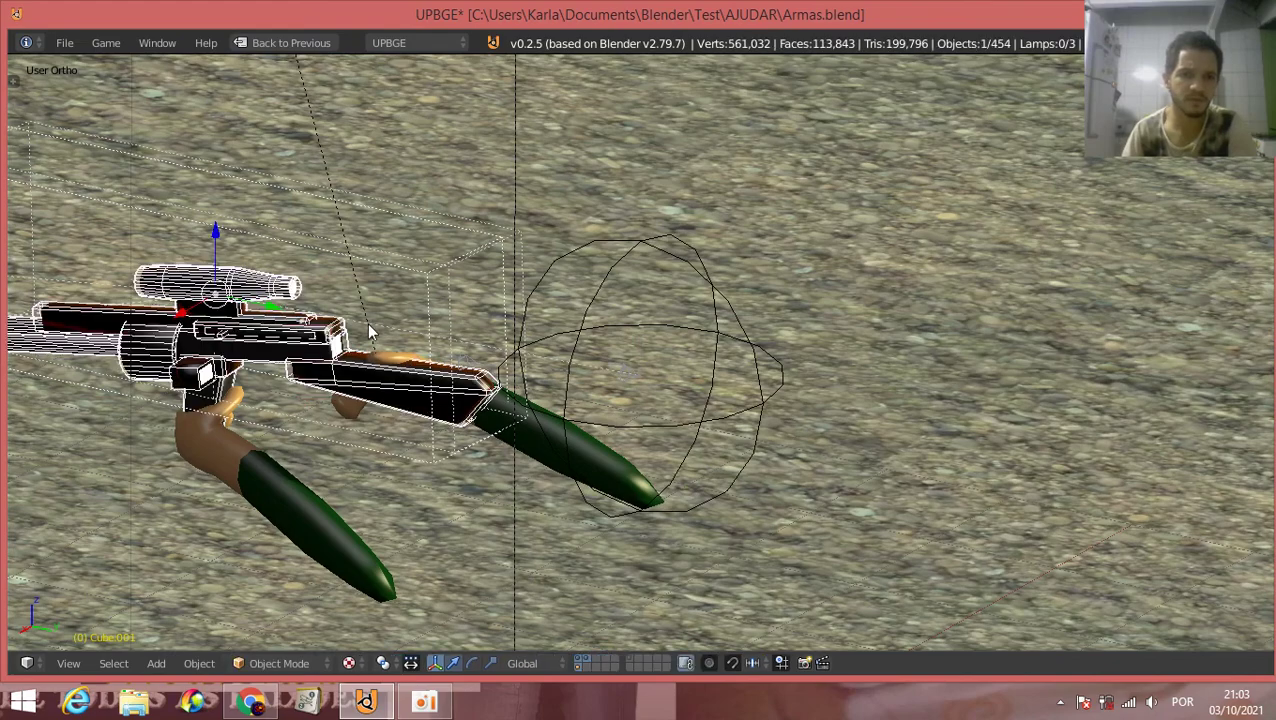
middle_drag(370, 387, 413, 366)
middle_drag(665, 400, 480, 398)
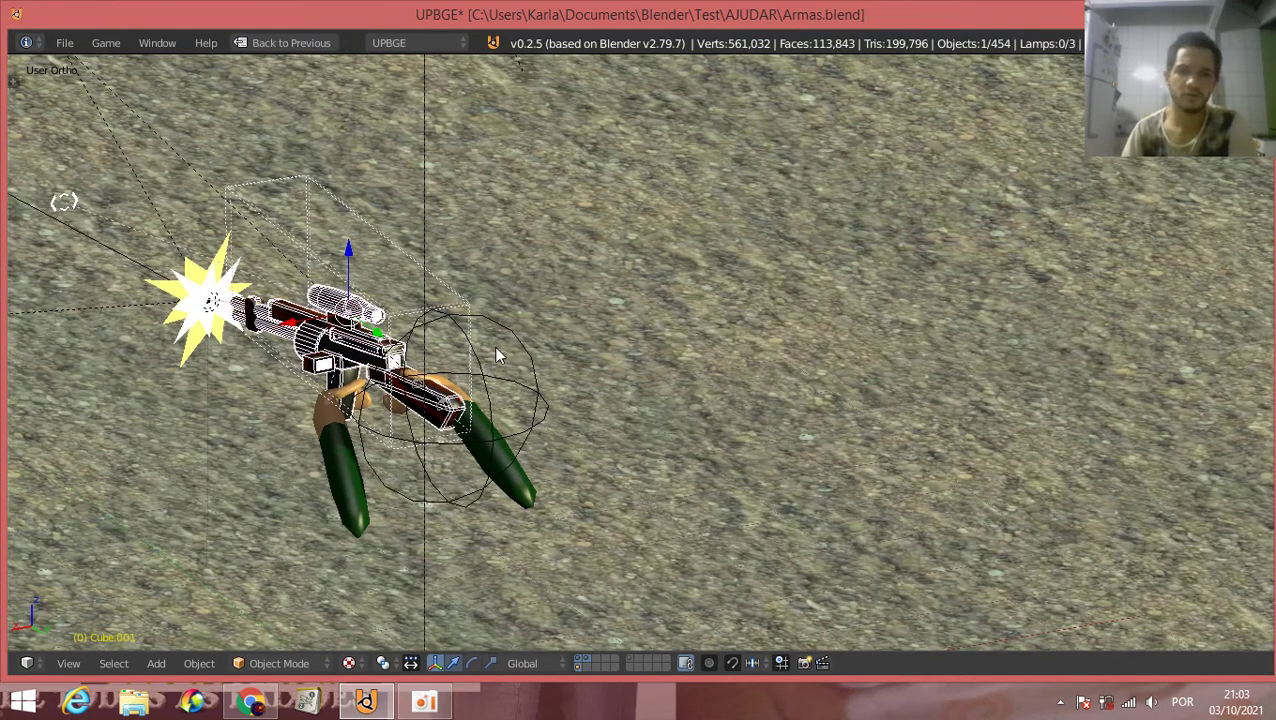
scroll(500, 355, down, 6)
scroll(505, 340, down, 3)
scroll(508, 320, down, 1)
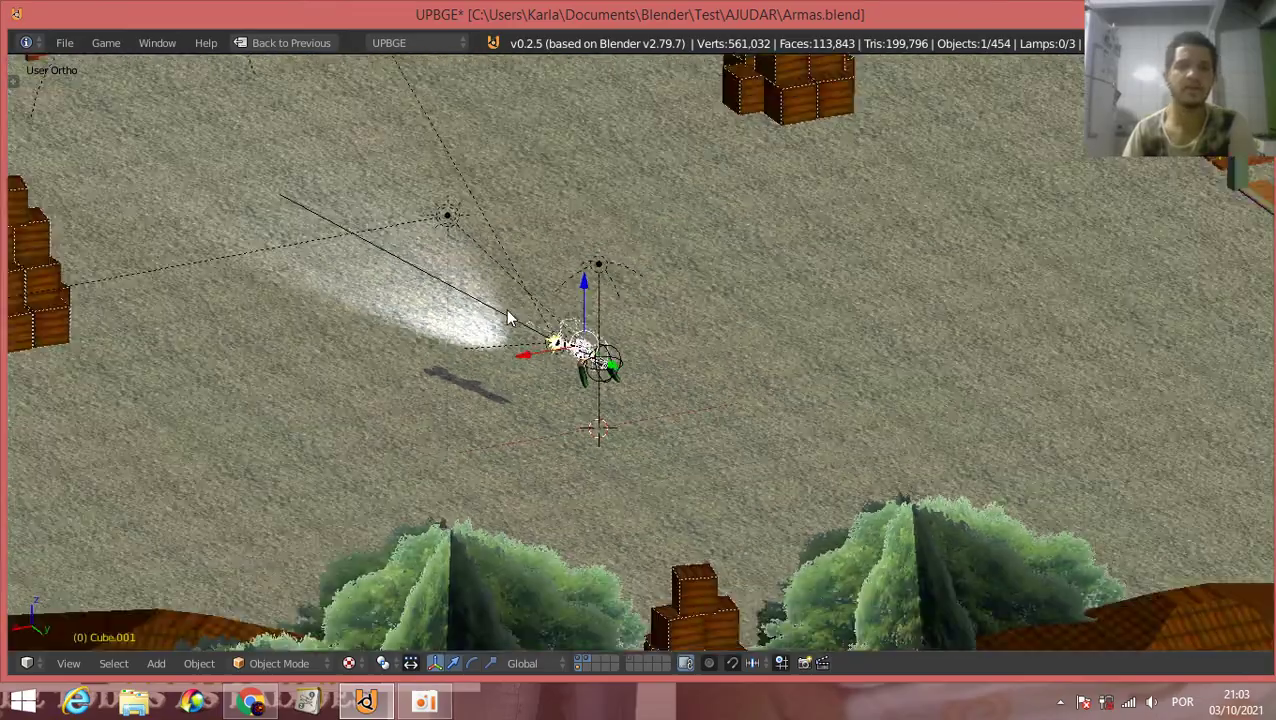
scroll(507, 315, down, 5)
scroll(505, 309, down, 1)
scroll(510, 318, down, 3)
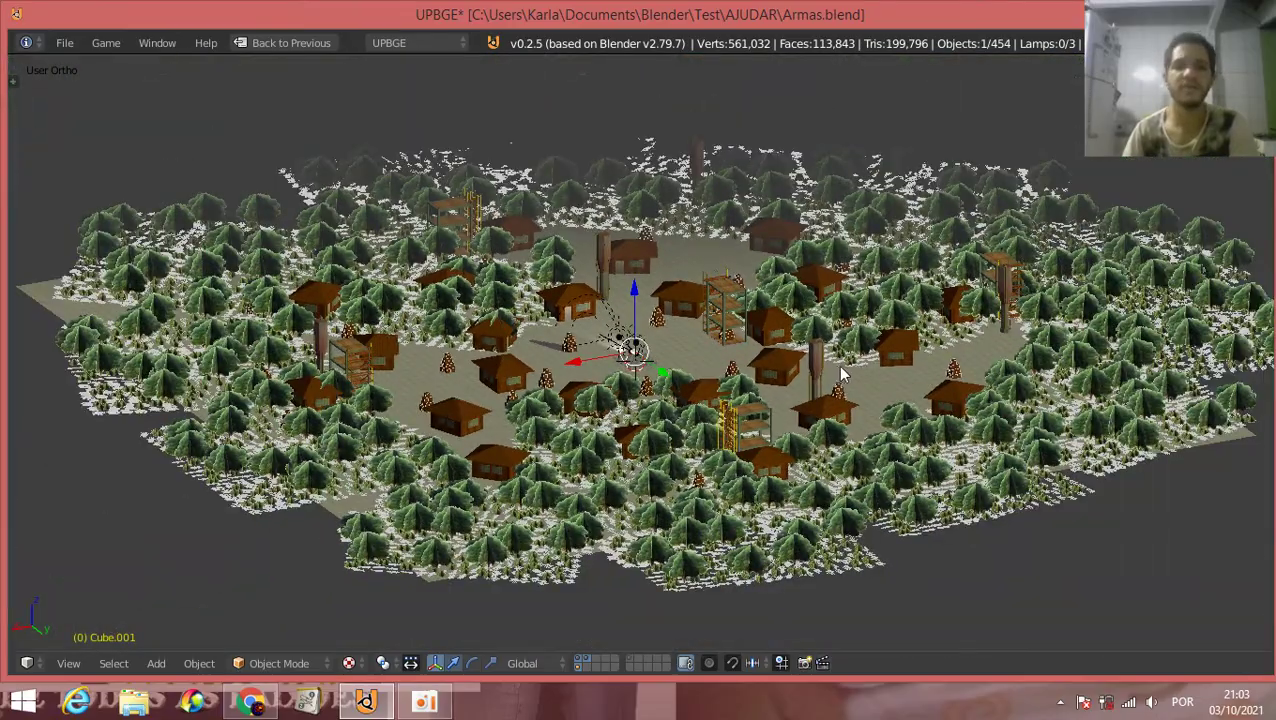
scroll(840, 374, up, 2)
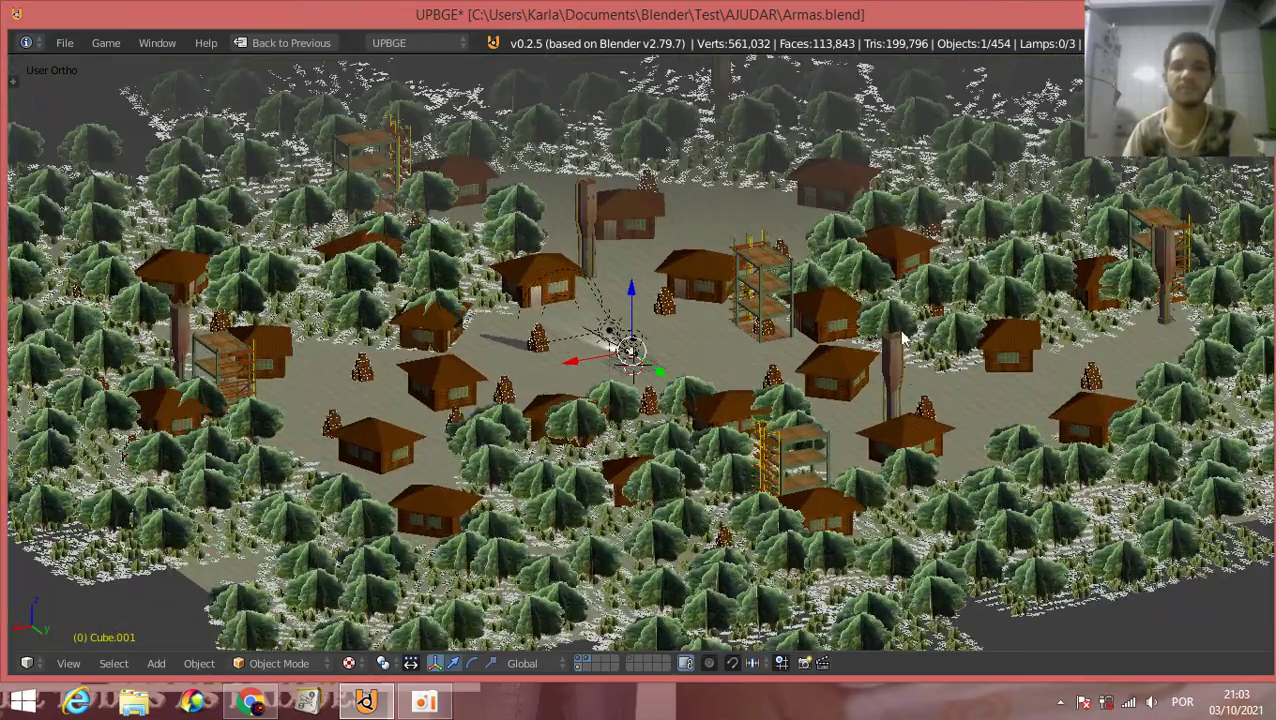
right_click(1020, 305)
right_click(678, 550)
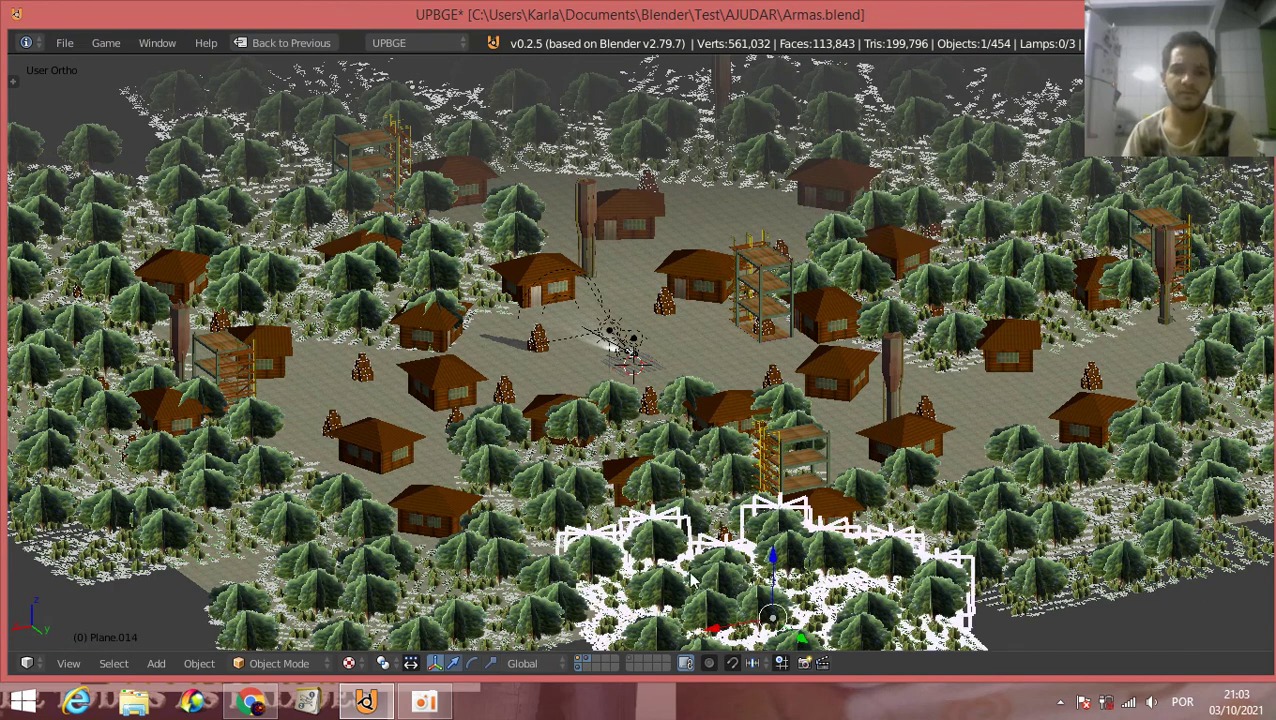
key(g)
right_click(806, 125)
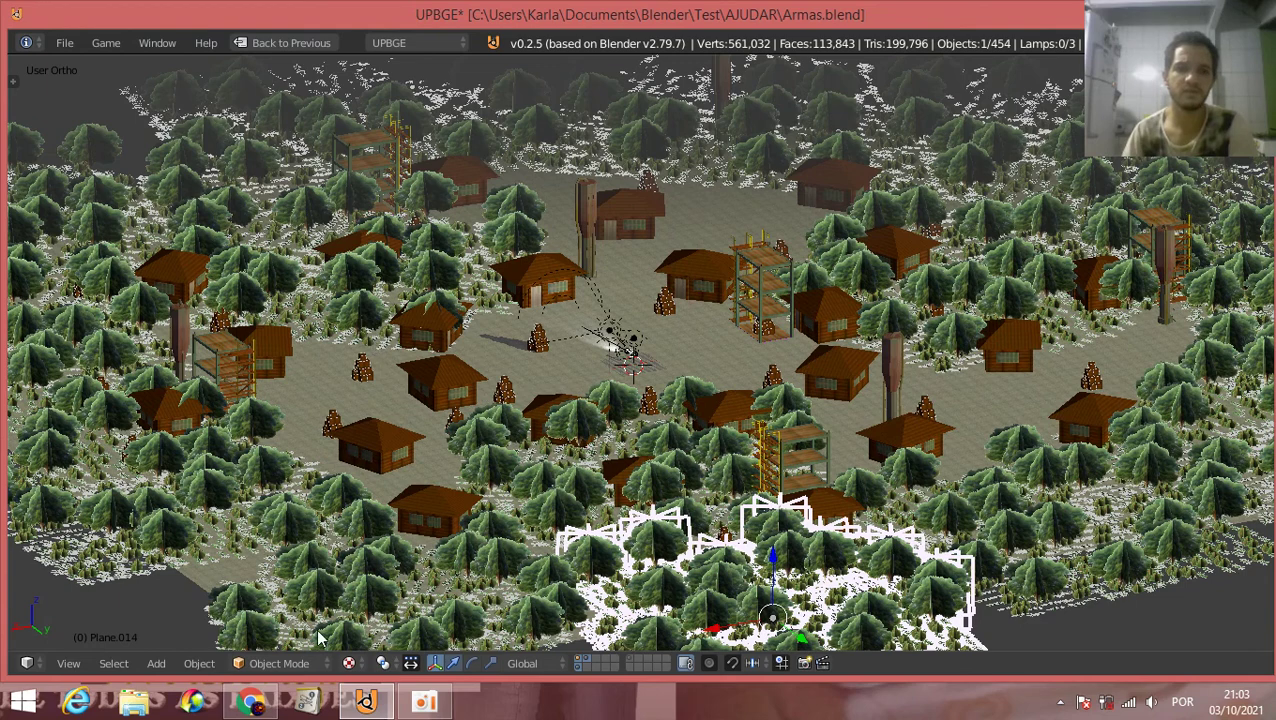
scroll(256, 410, down, 5)
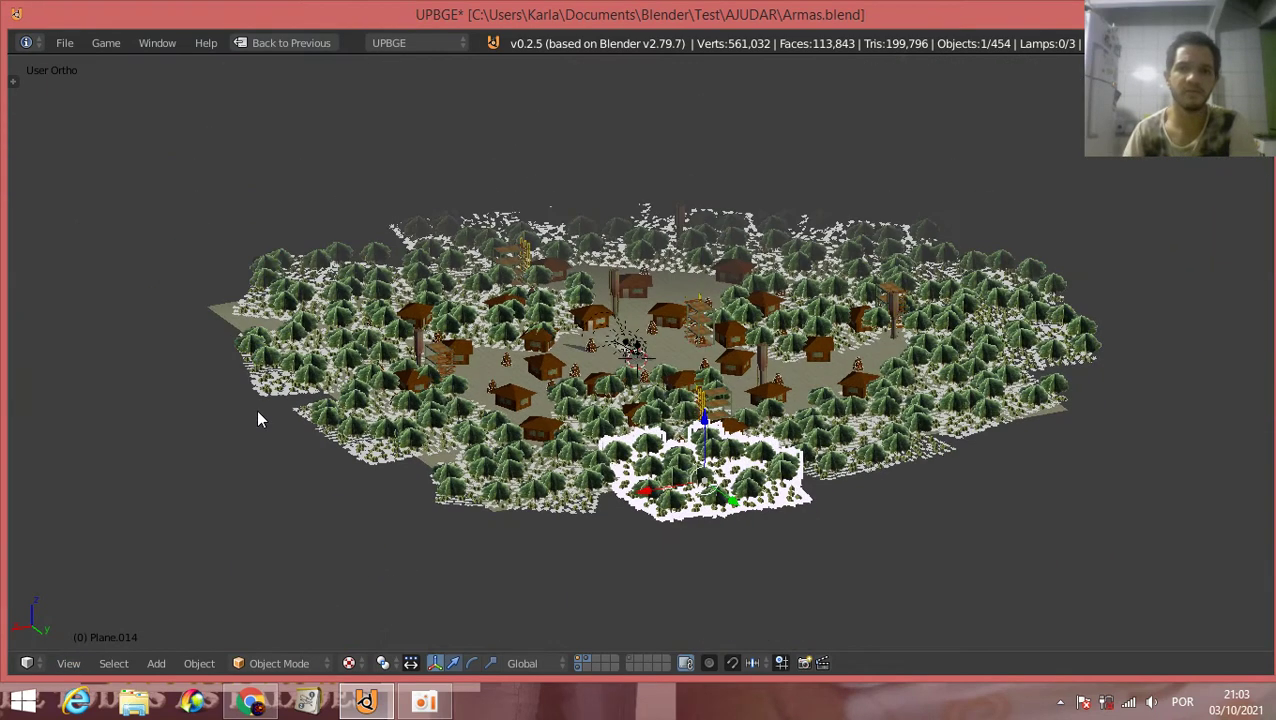
Step: Switch the 3D view to View > Cameras > Active Camera to see the rifle first-person
click(68, 663)
mouse_move(141, 513)
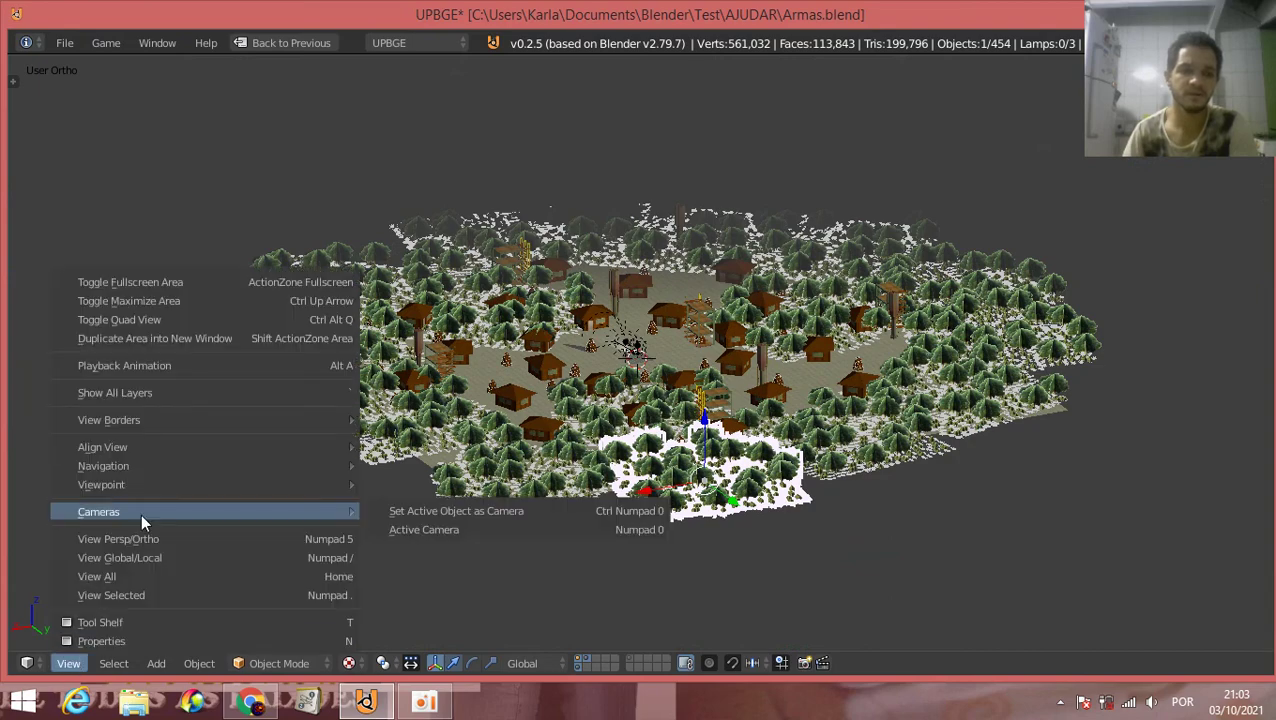
click(494, 533)
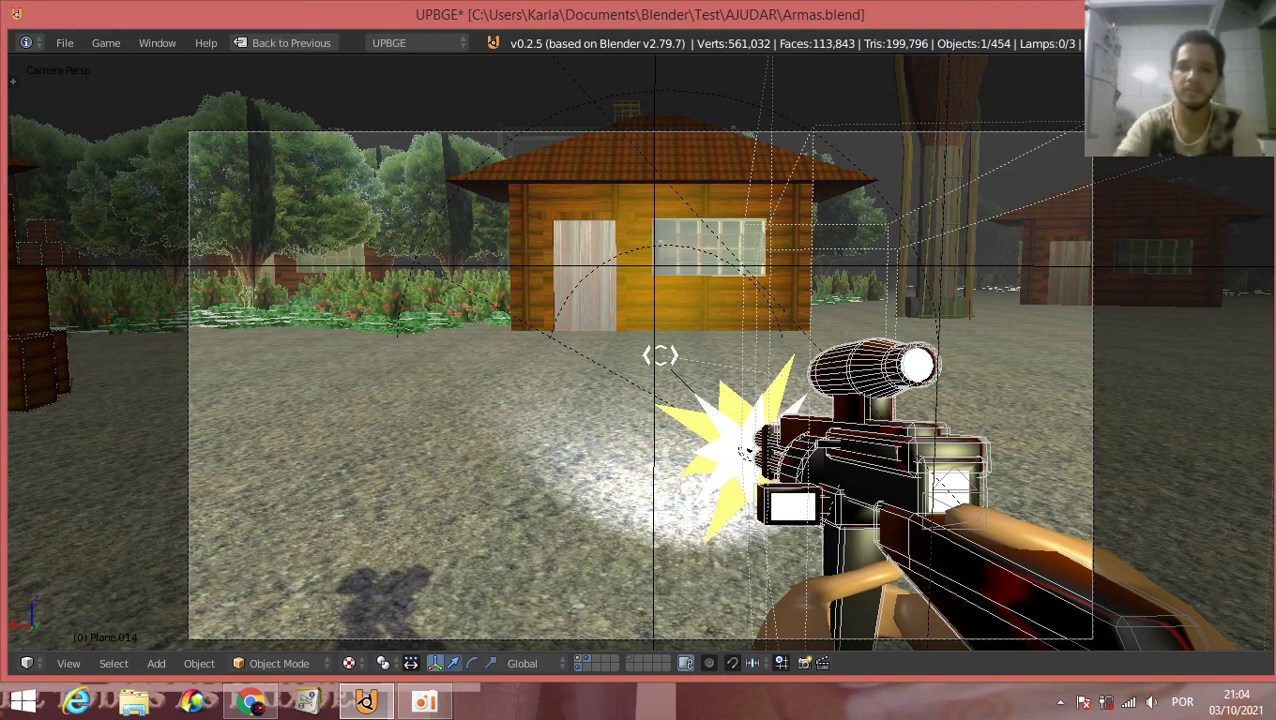
Step: Start the embedded game with P and walk the player forward toward the cabins
key(p)
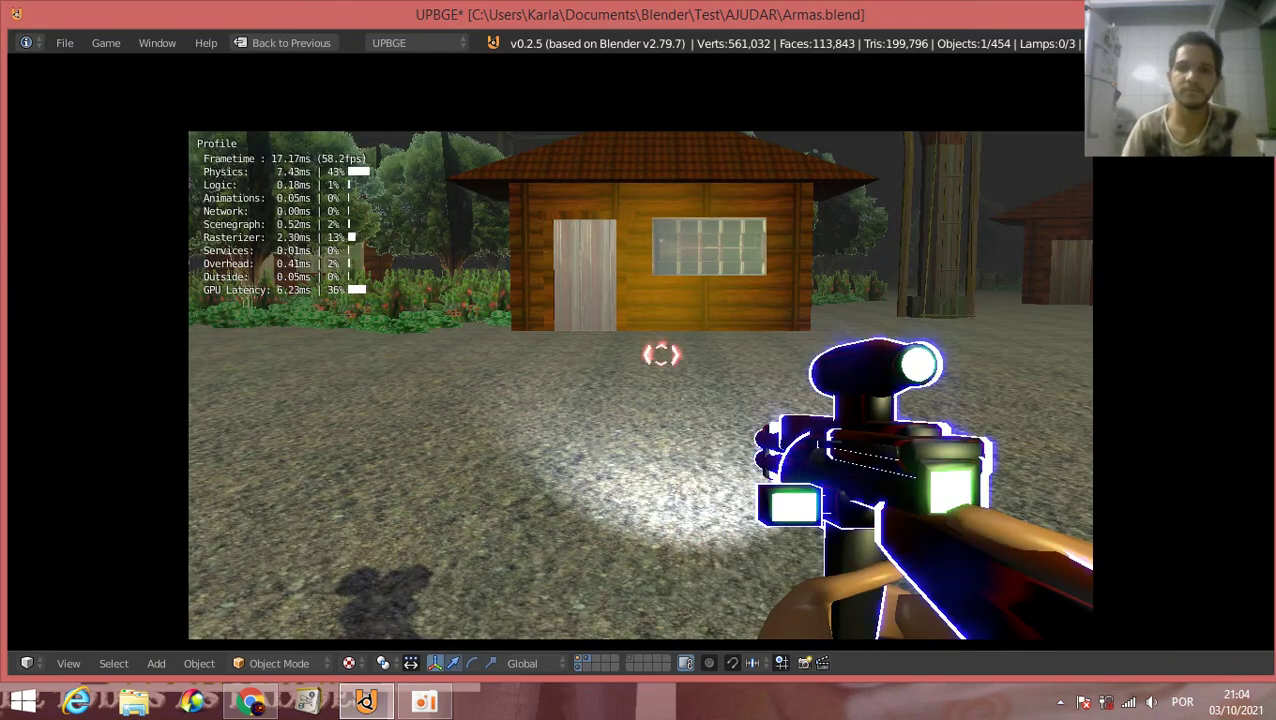
key(w)
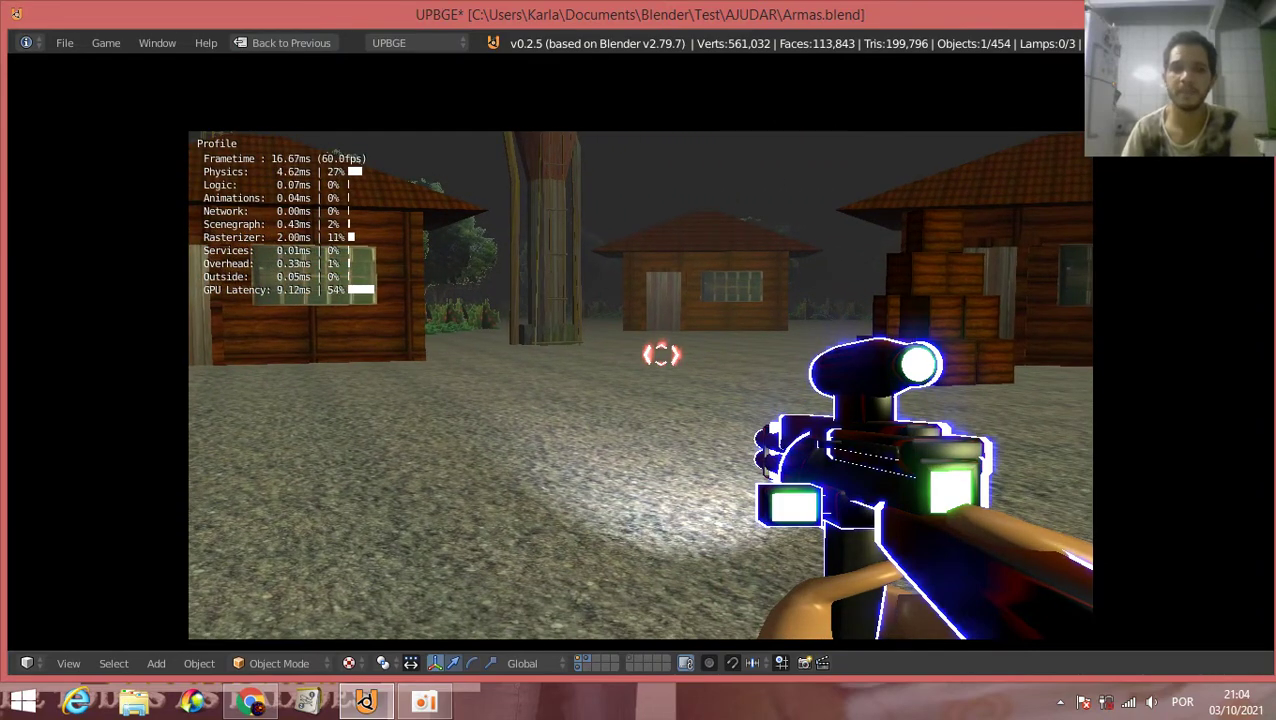
key(w)
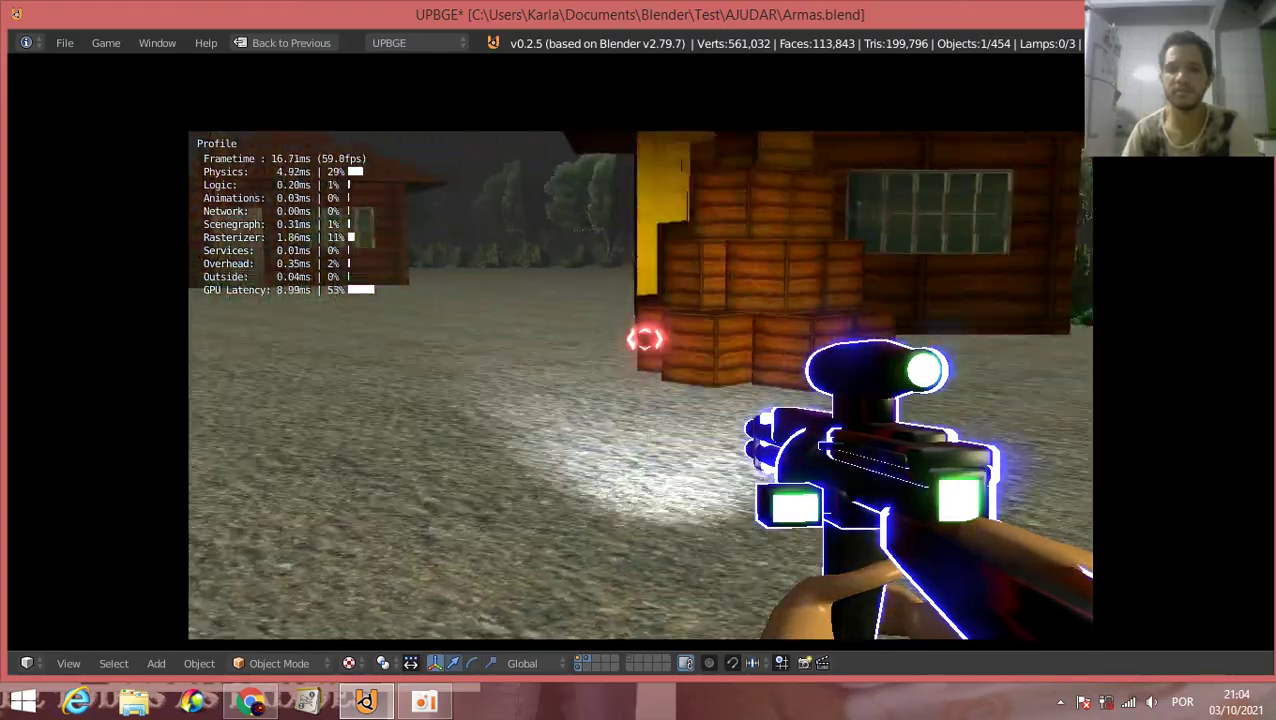
key(w)
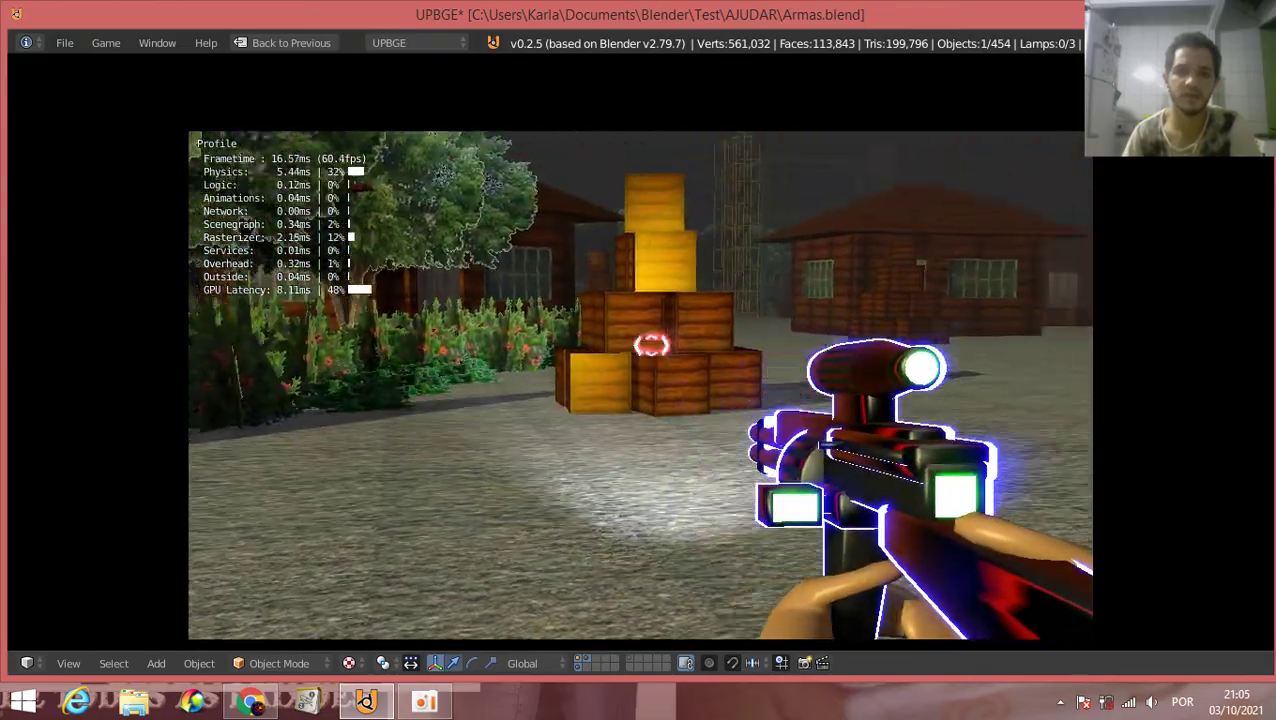
Step: Shoot the crate stacks while walking toward the yellow house and scaffolding, then exit the game
click(660, 355)
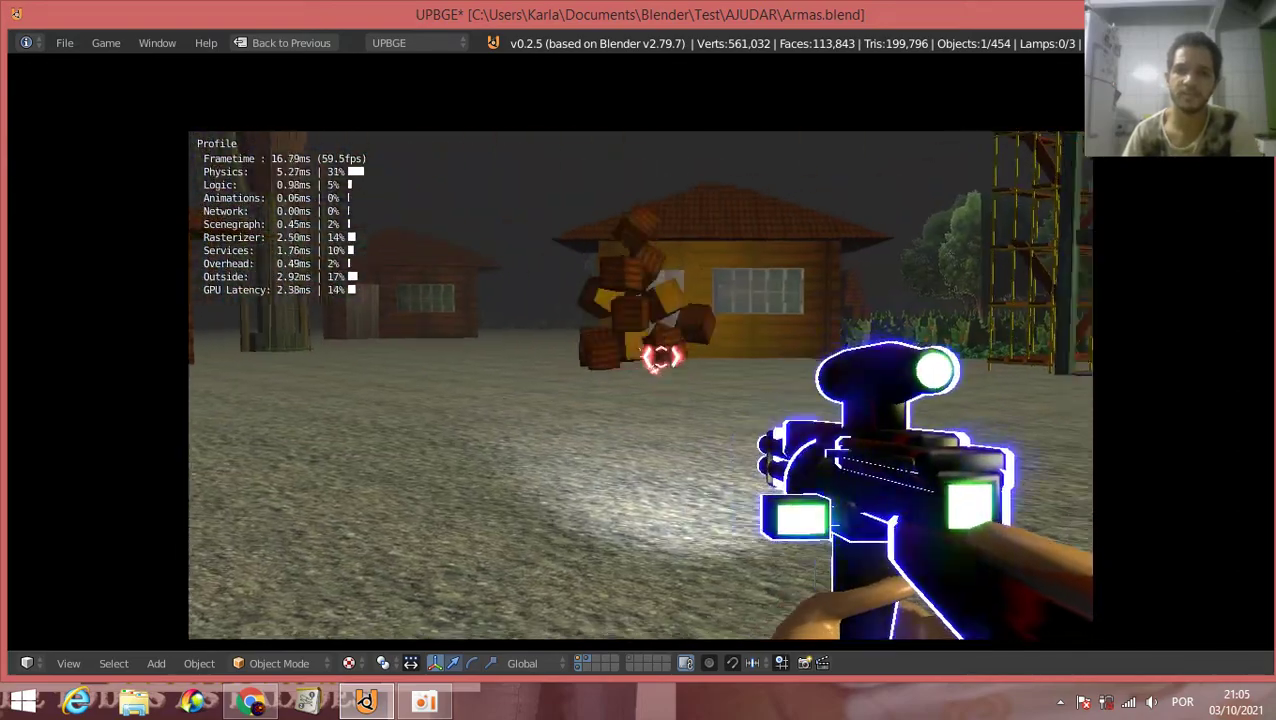
click(636, 330)
key(w)
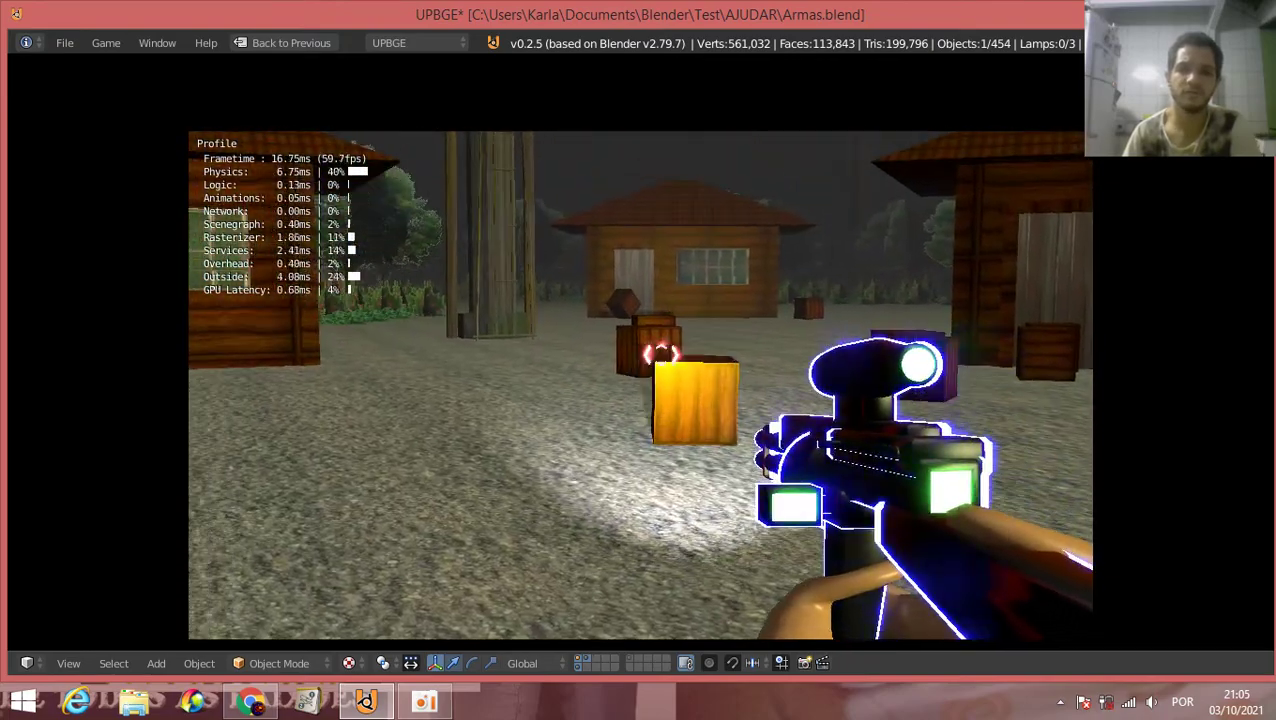
click(661, 356)
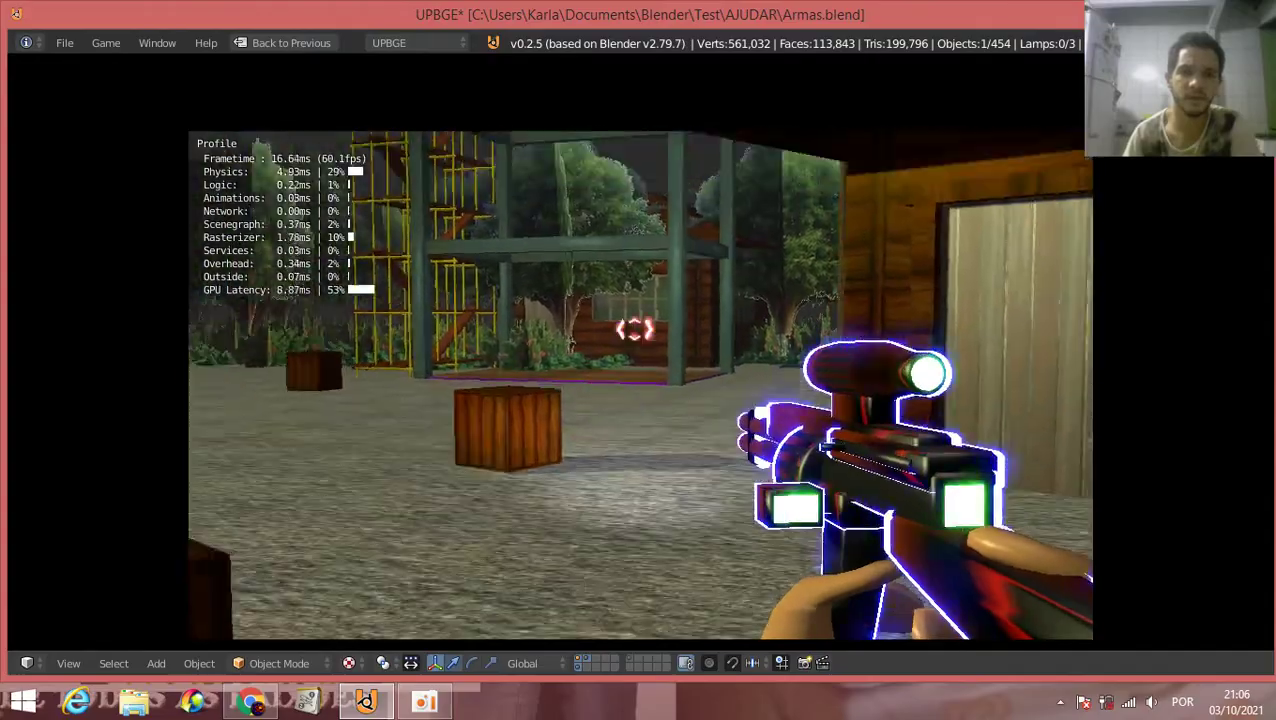
key(w)
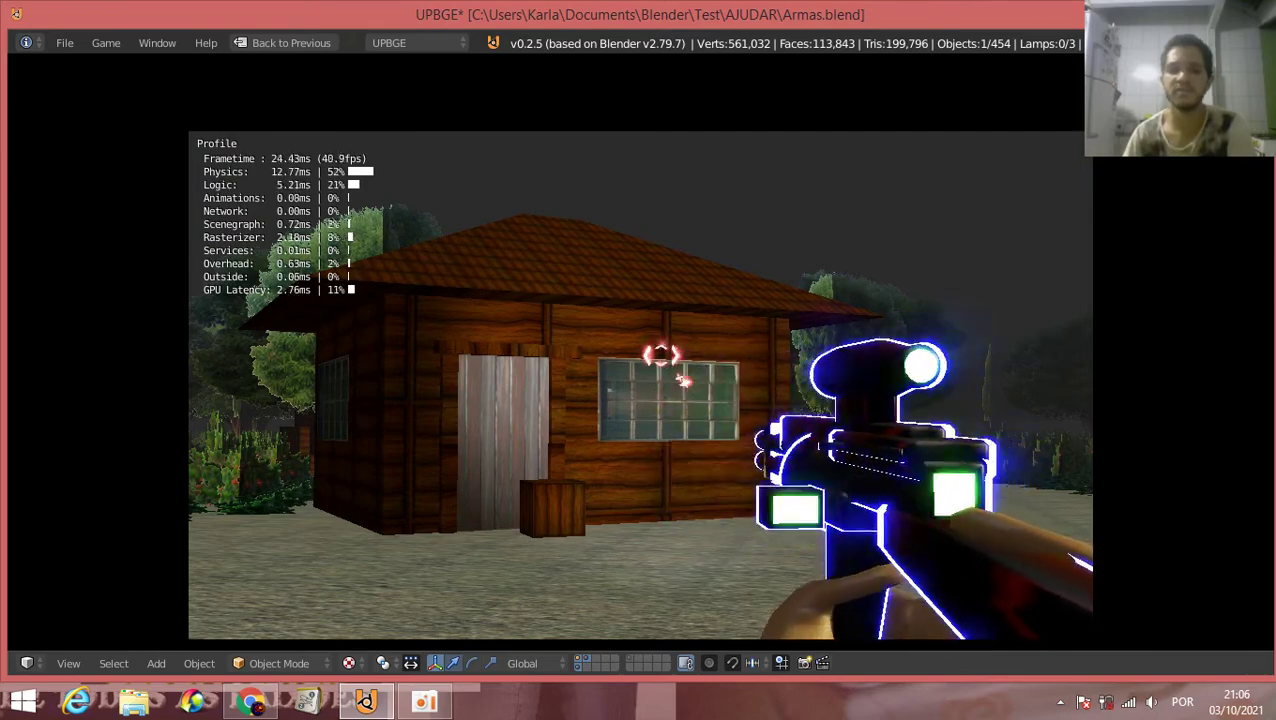
key(Escape)
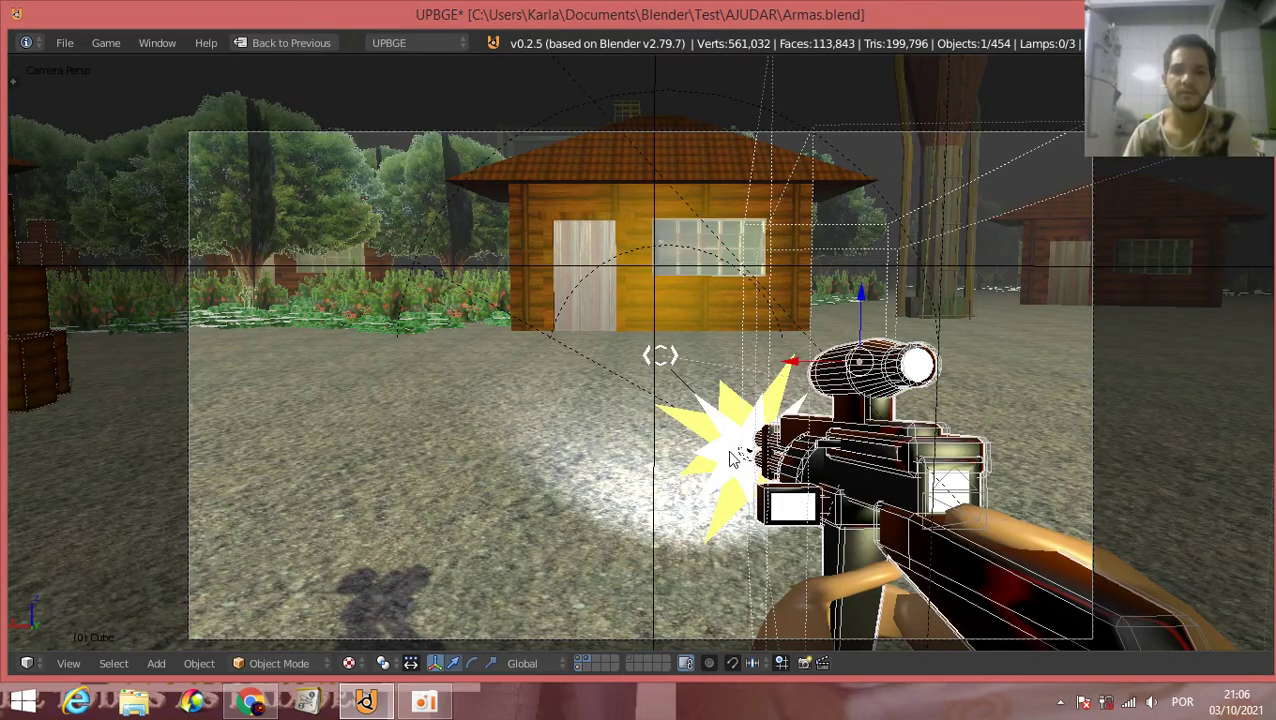
Step: Select the yellow scaffolding and frame it, then zoom back toward the gun
right_click(700, 479)
key(KP_Decimal)
scroll(407, 311, down, 3)
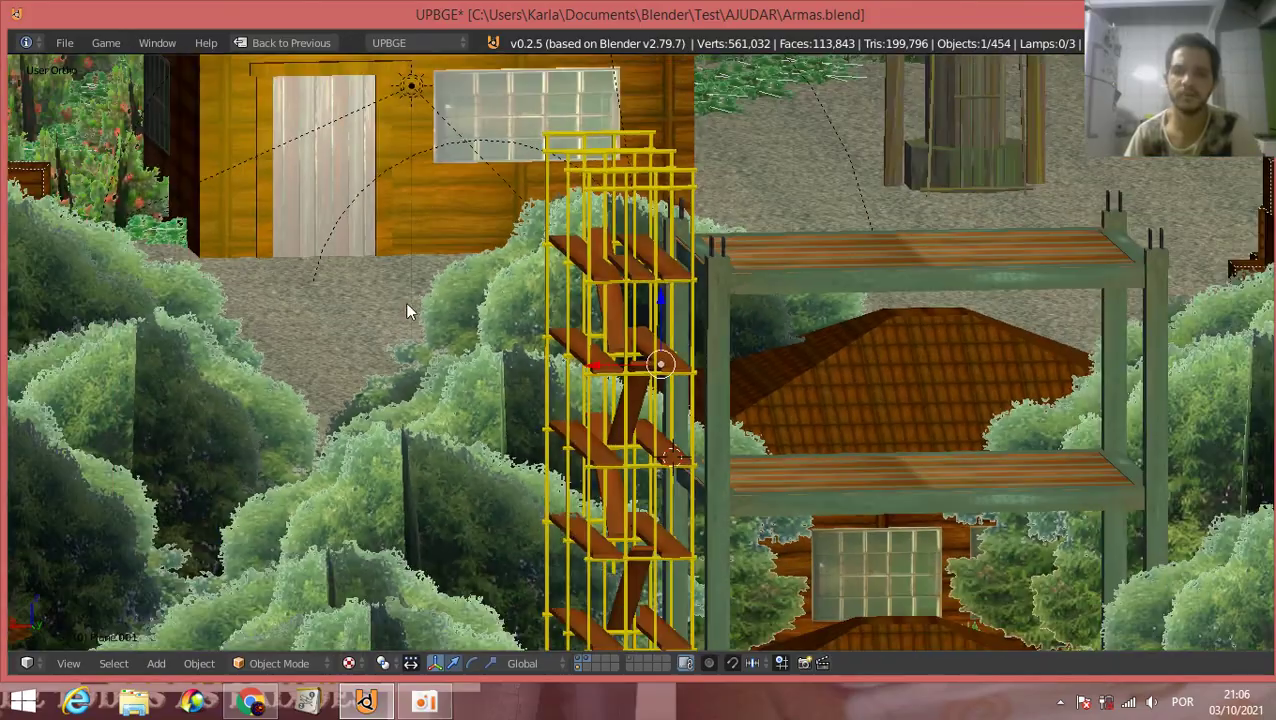
scroll(600, 350, down, 4)
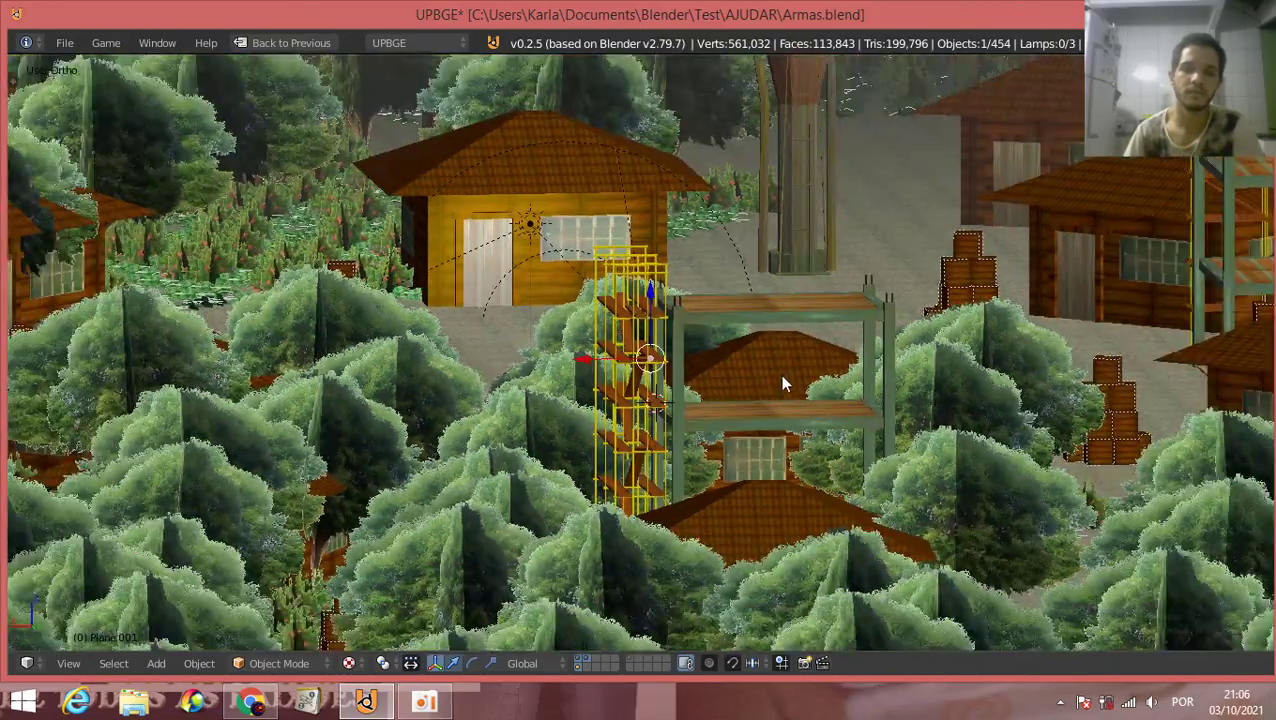
scroll(458, 337, up, 2)
scroll(541, 384, up, 2)
scroll(847, 350, up, 2)
scroll(842, 363, up, 3)
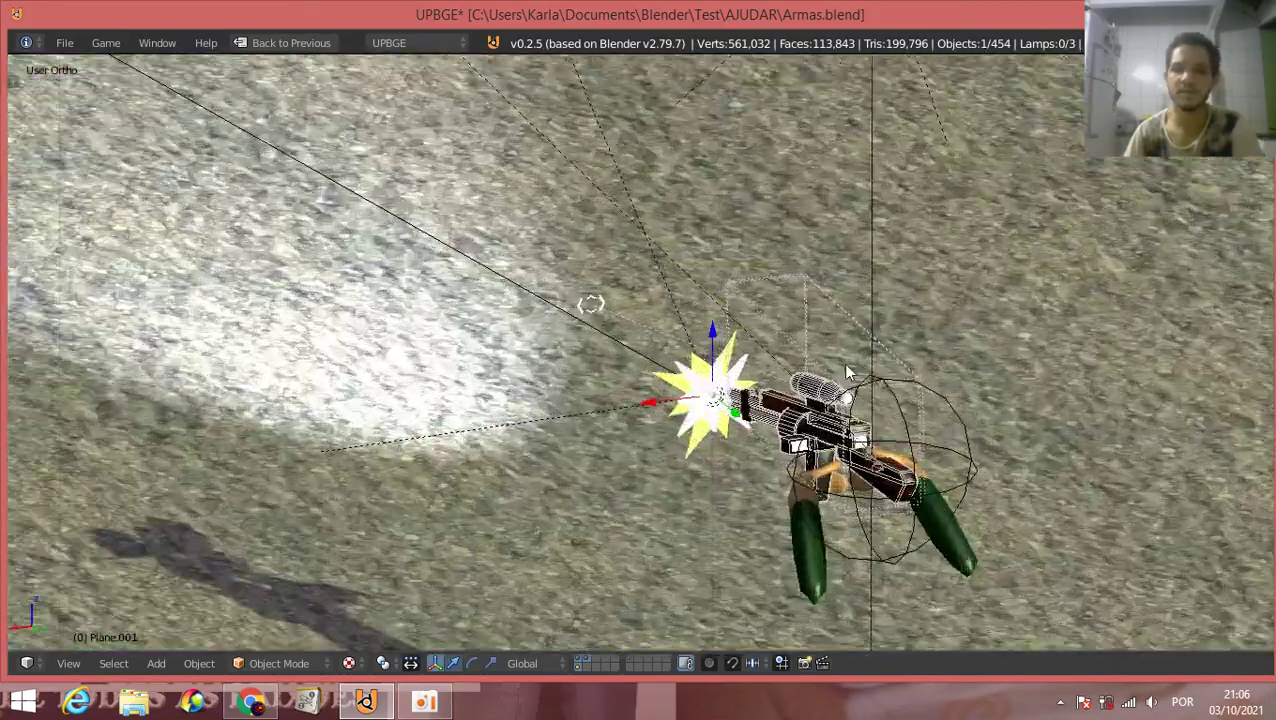
scroll(842, 363, up, 1)
Step: Select the arm model and shift the view in close on the gun
right_click(958, 607)
scroll(742, 495, down, 2)
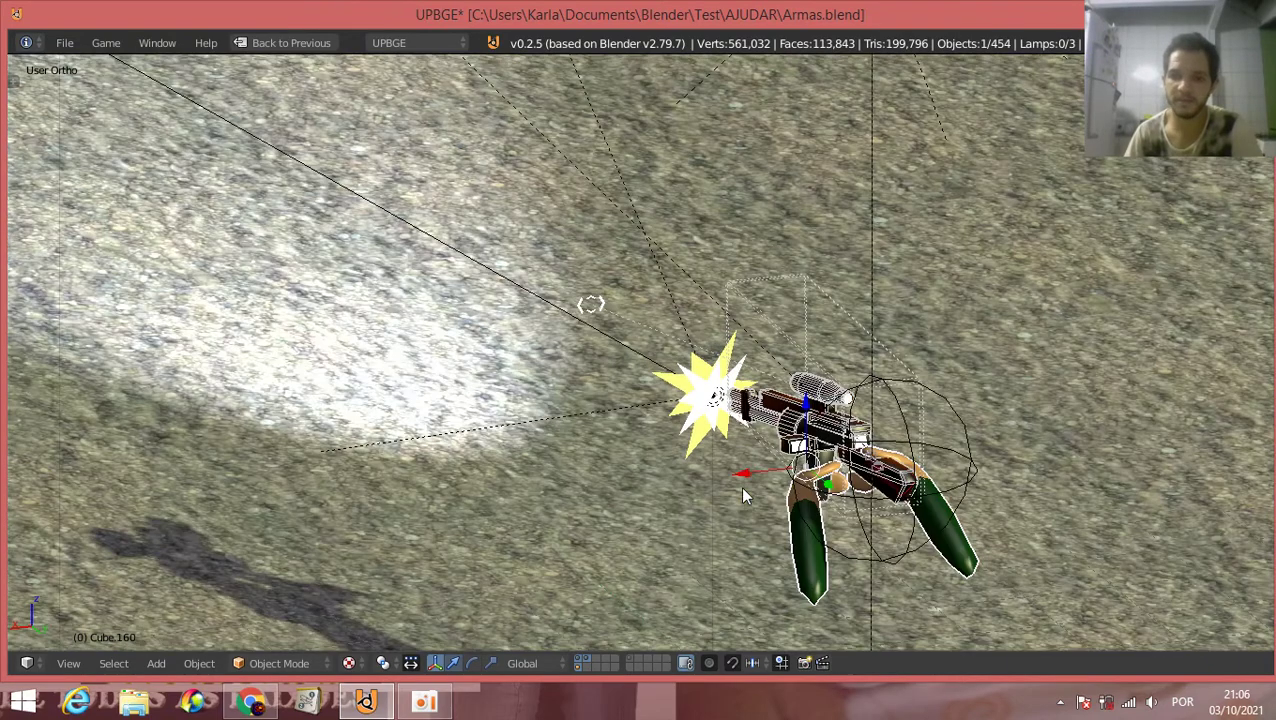
scroll(1015, 548, up, 2)
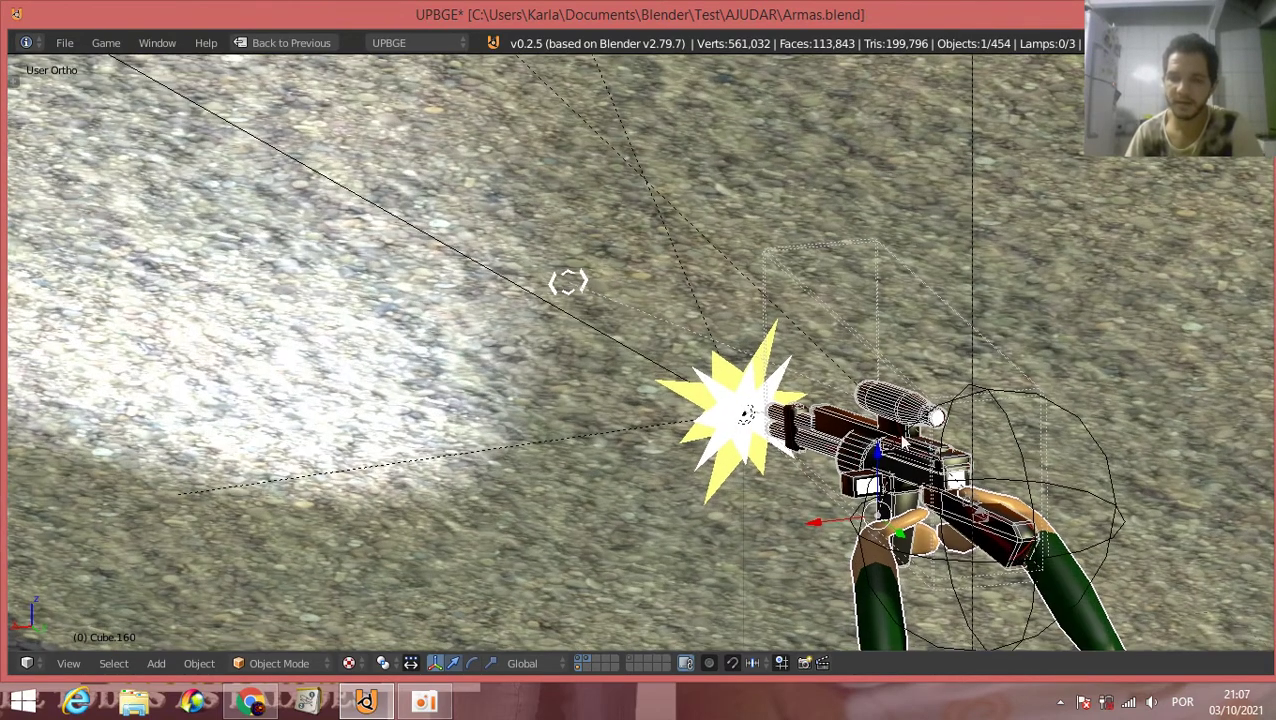
shift+middle_drag(746, 362, 556, 267)
scroll(545, 320, up, 1)
scroll(624, 372, up, 1)
Step: Select the gun and try moving it twice, cancelling so it stays in place
right_click(679, 322)
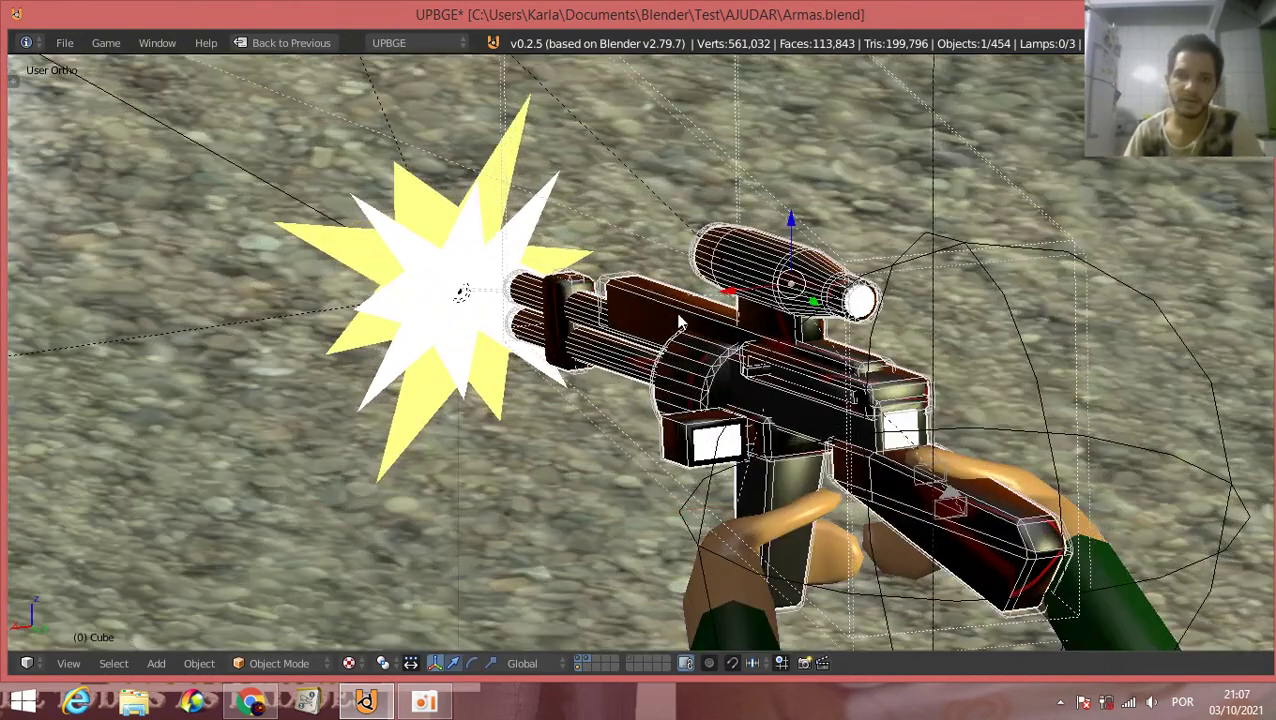
key(g)
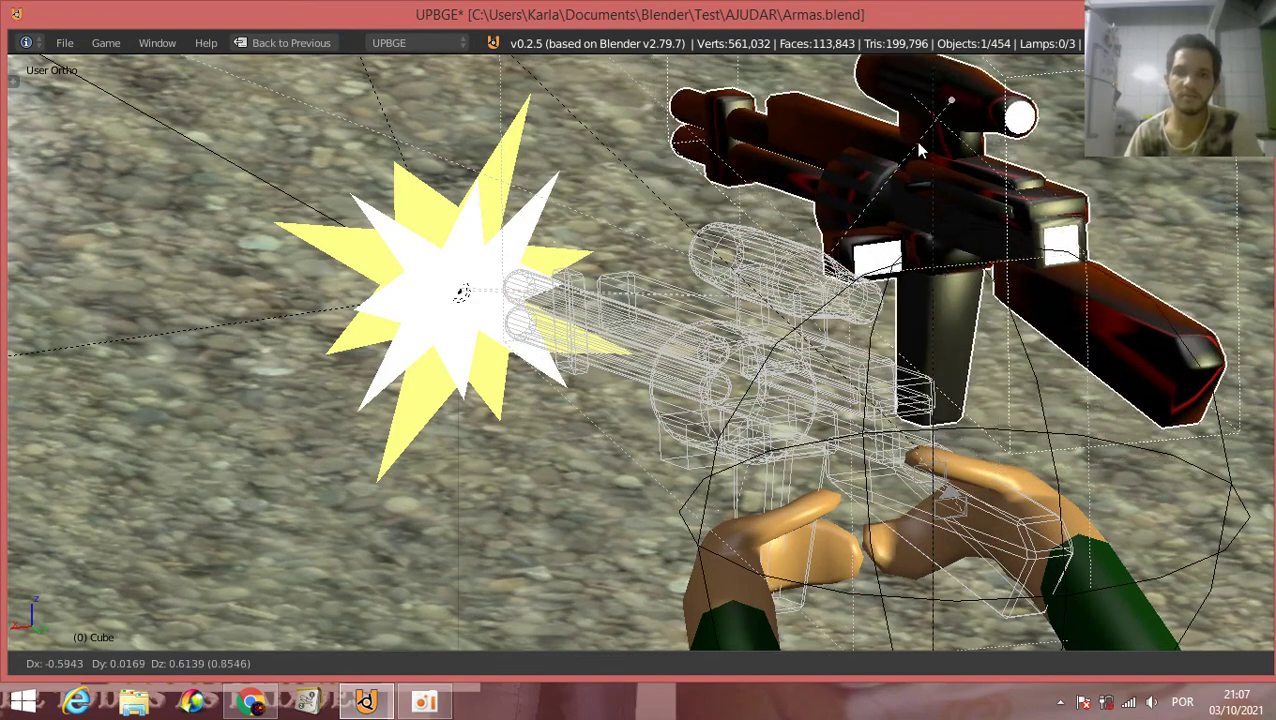
right_click(943, 147)
key(Tab)
key(Tab)
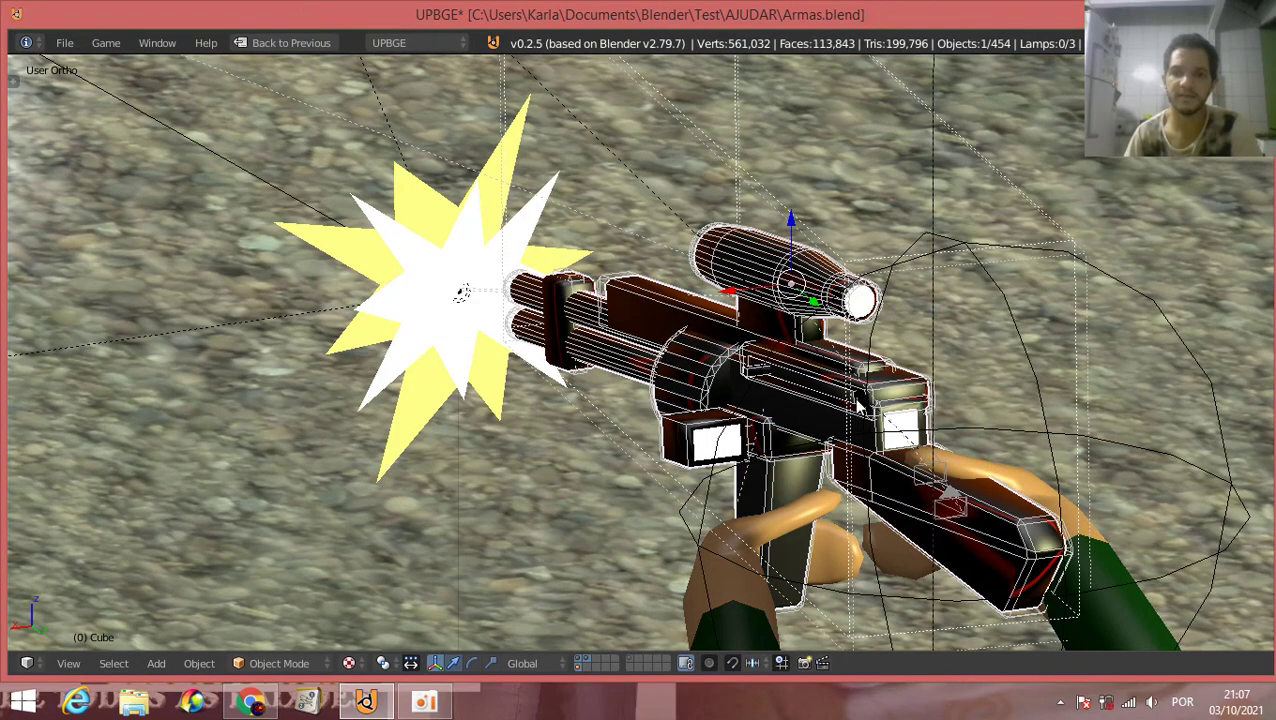
key(g)
right_click(903, 158)
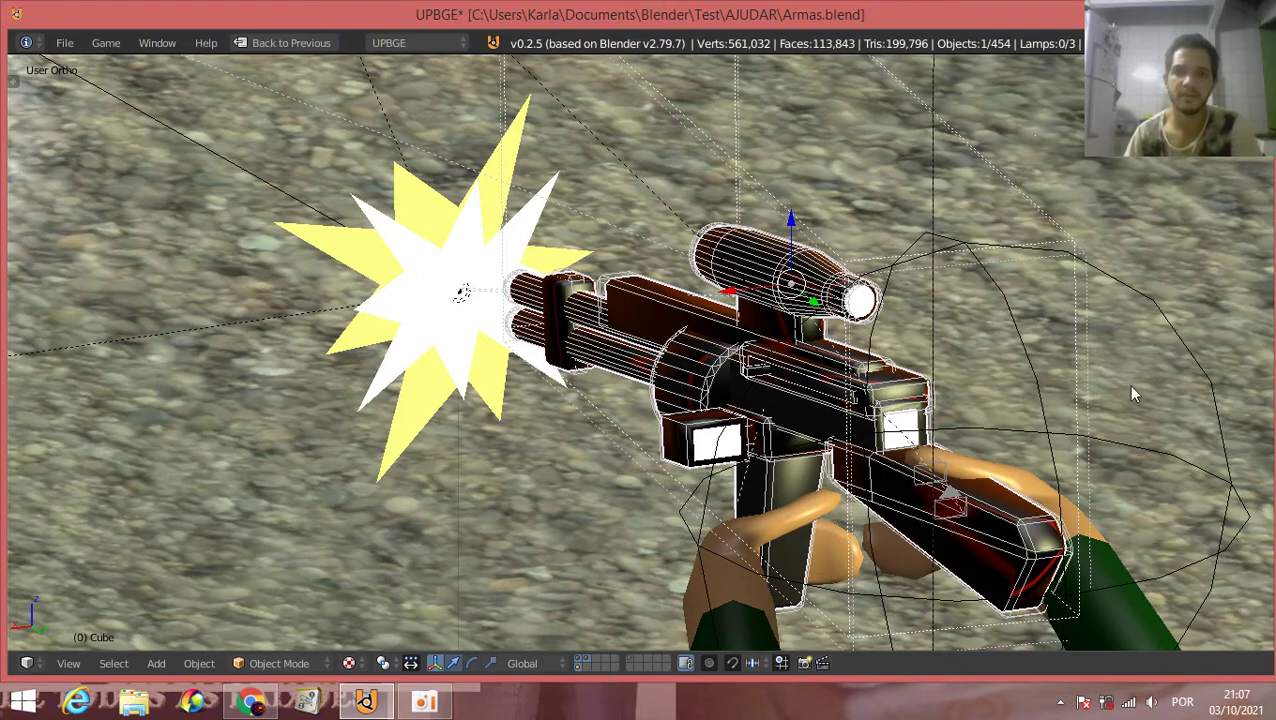
middle_drag(463, 333, 470, 347)
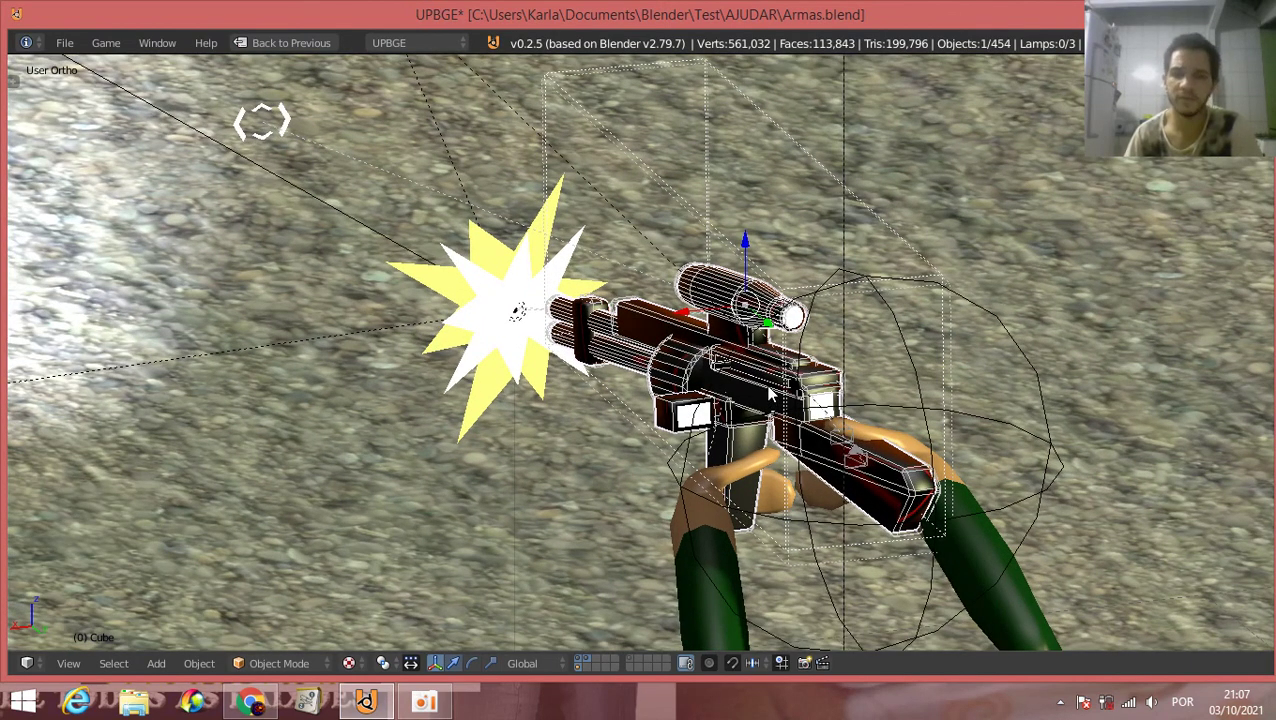
Step: Select the muzzle flash plane, trying and cancelling two moves so it stays put
key(shift+s)
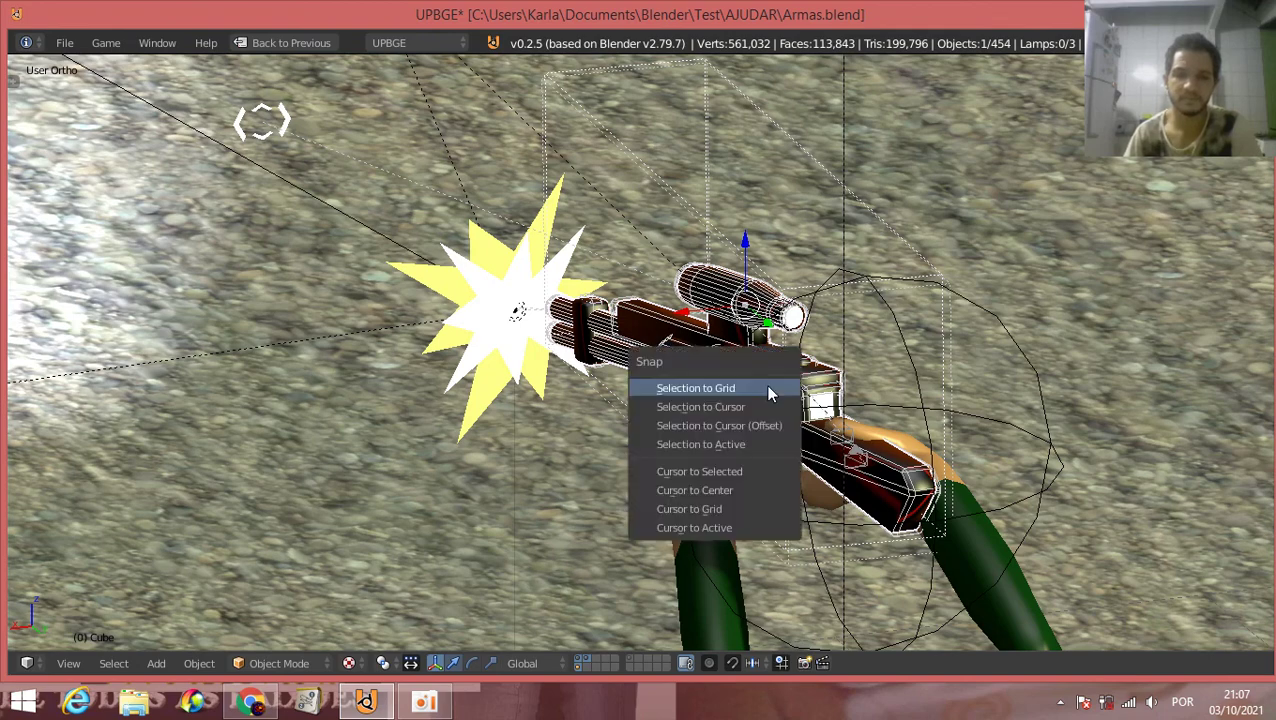
click(732, 383)
right_click(478, 335)
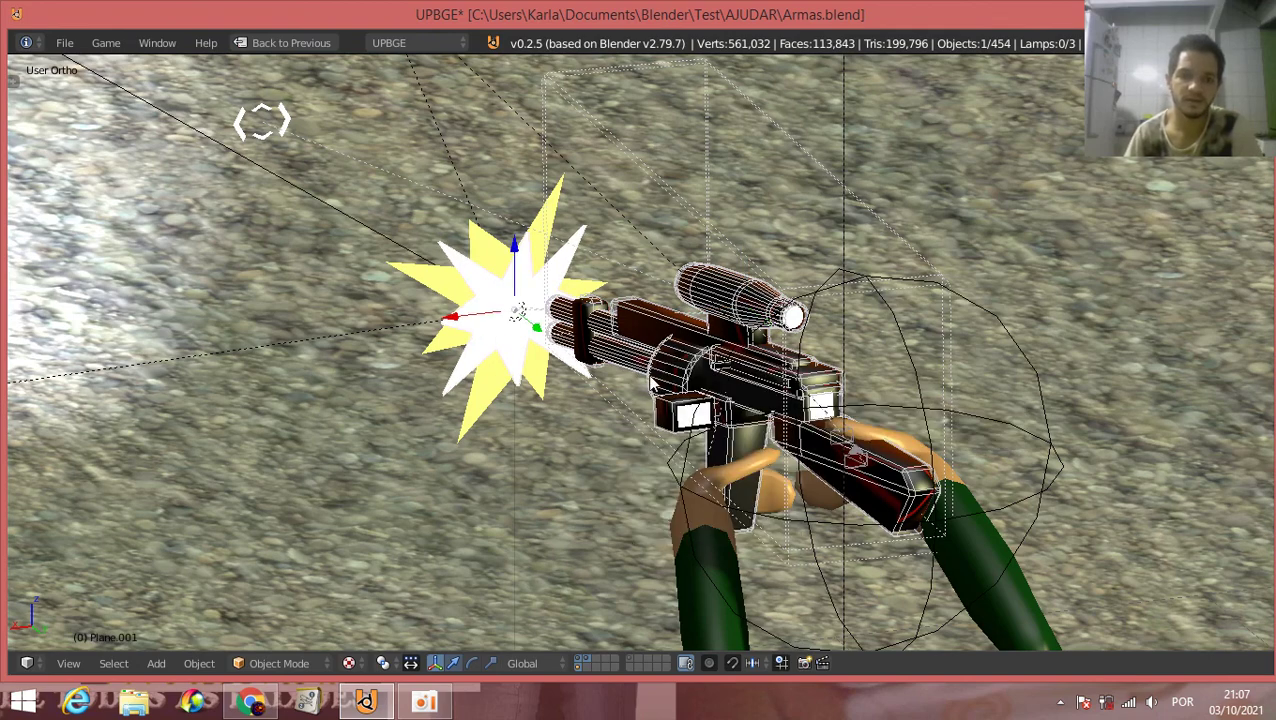
key(g)
right_click(557, 195)
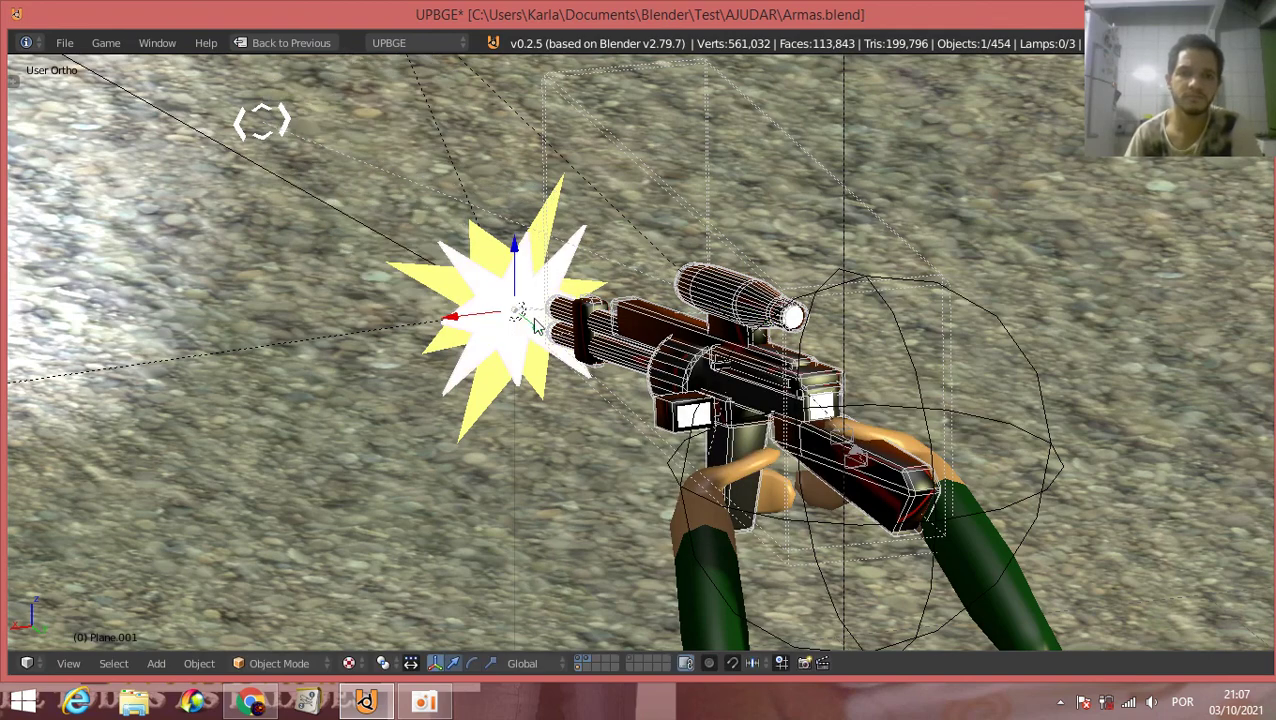
key(g)
right_click(372, 149)
Step: Orbit to look down on the gun, then duplicate the muzzle flash plane and delete the copy
scroll(572, 372, down, 2)
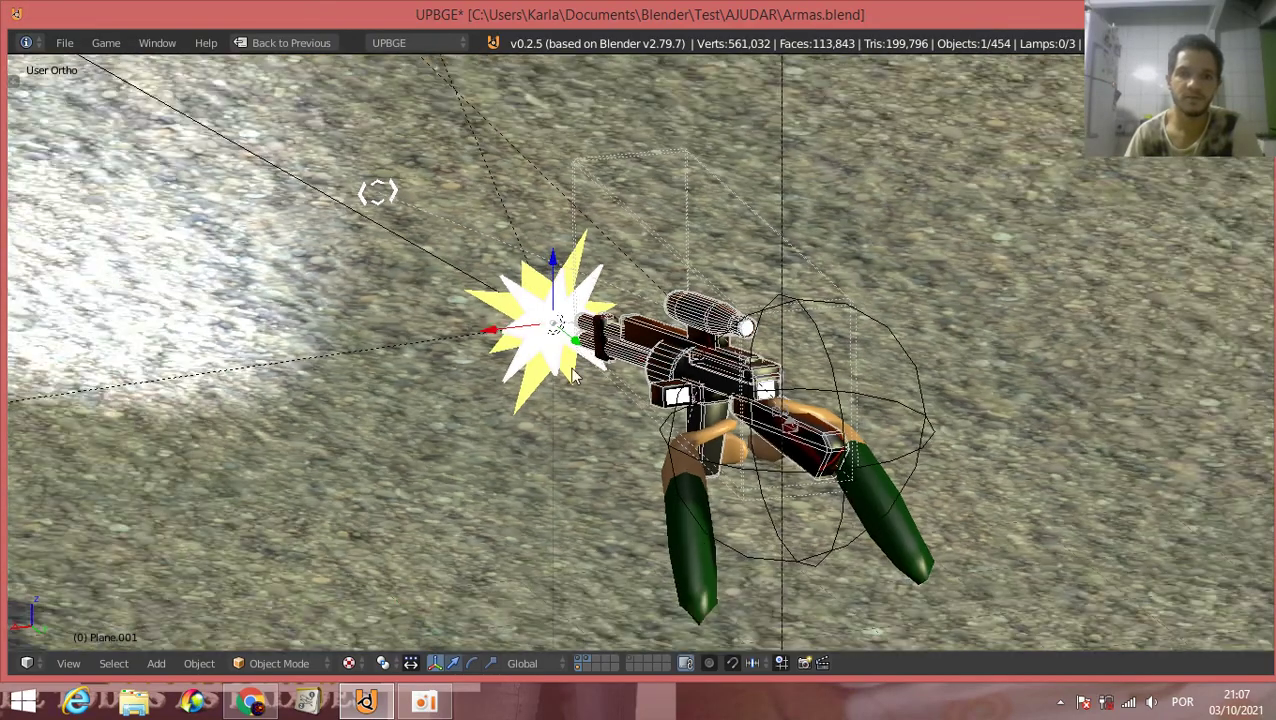
middle_drag(572, 372, 738, 540)
mouse_move(517, 504)
middle_down()
mouse_move(451, 467)
mouse_move(795, 480)
mouse_move(439, 453)
mouse_move(490, 458)
middle_up()
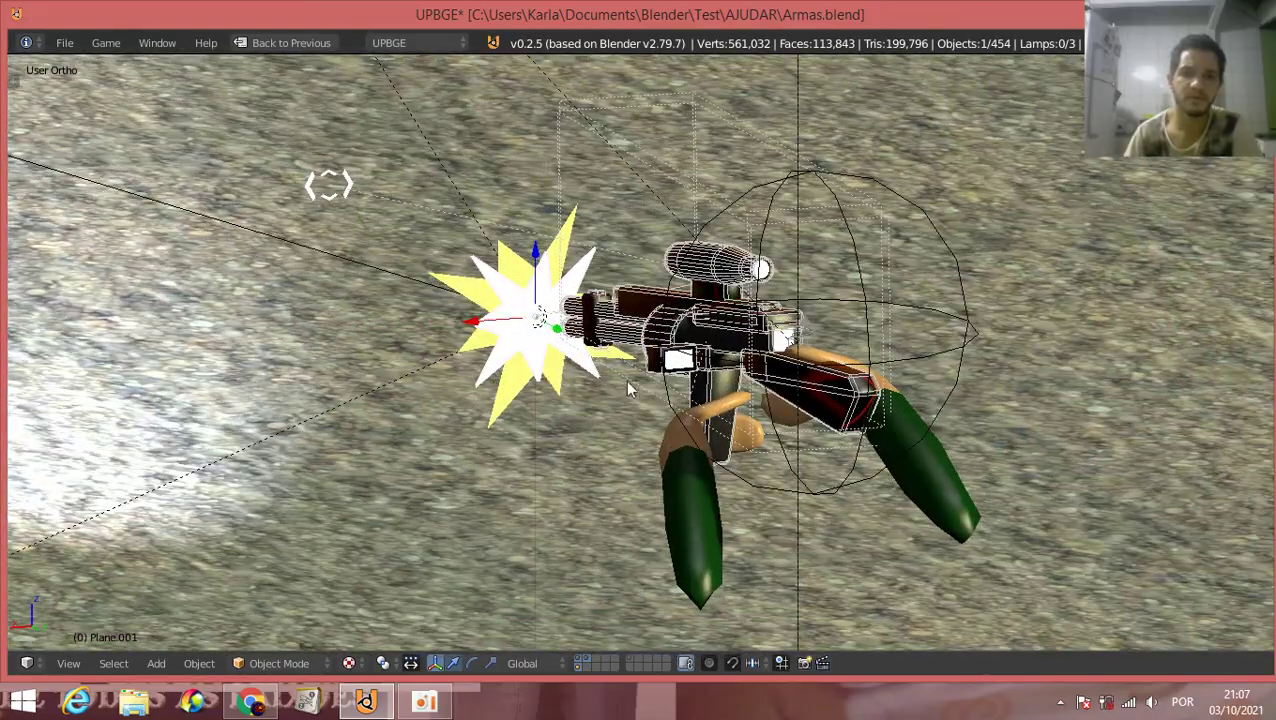
middle_drag(742, 368, 634, 400)
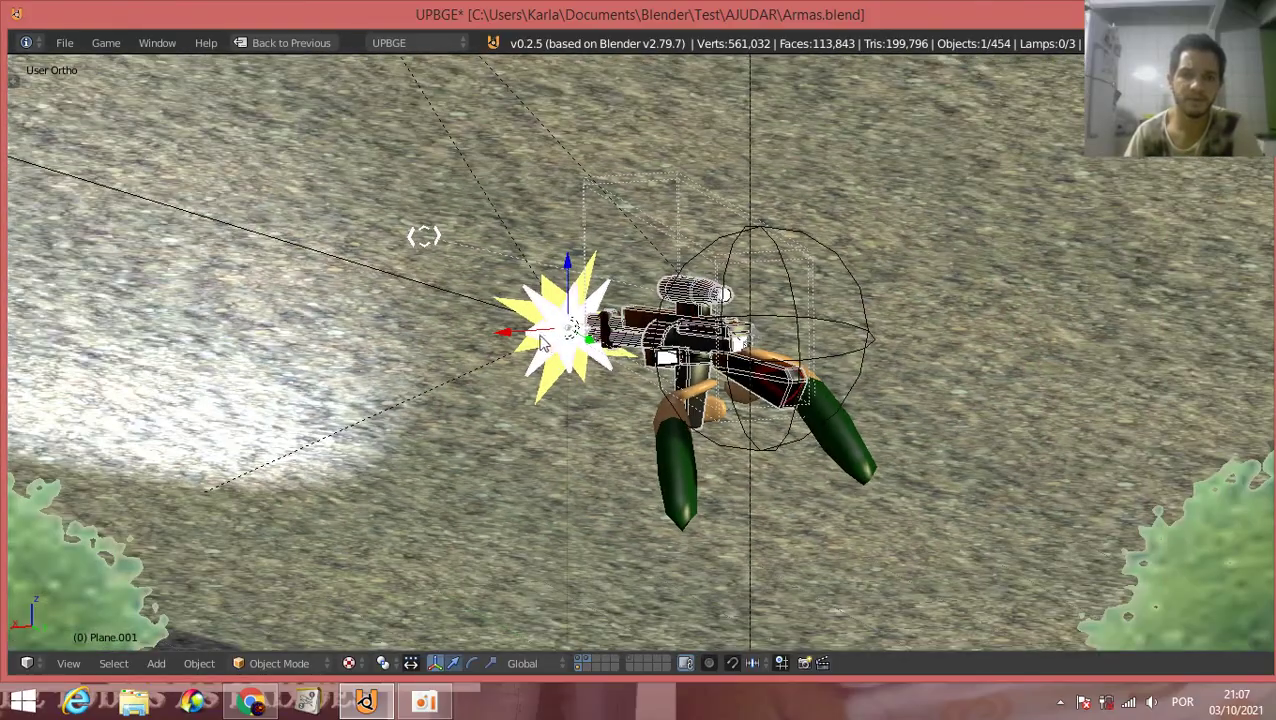
scroll(540, 340, up, 2)
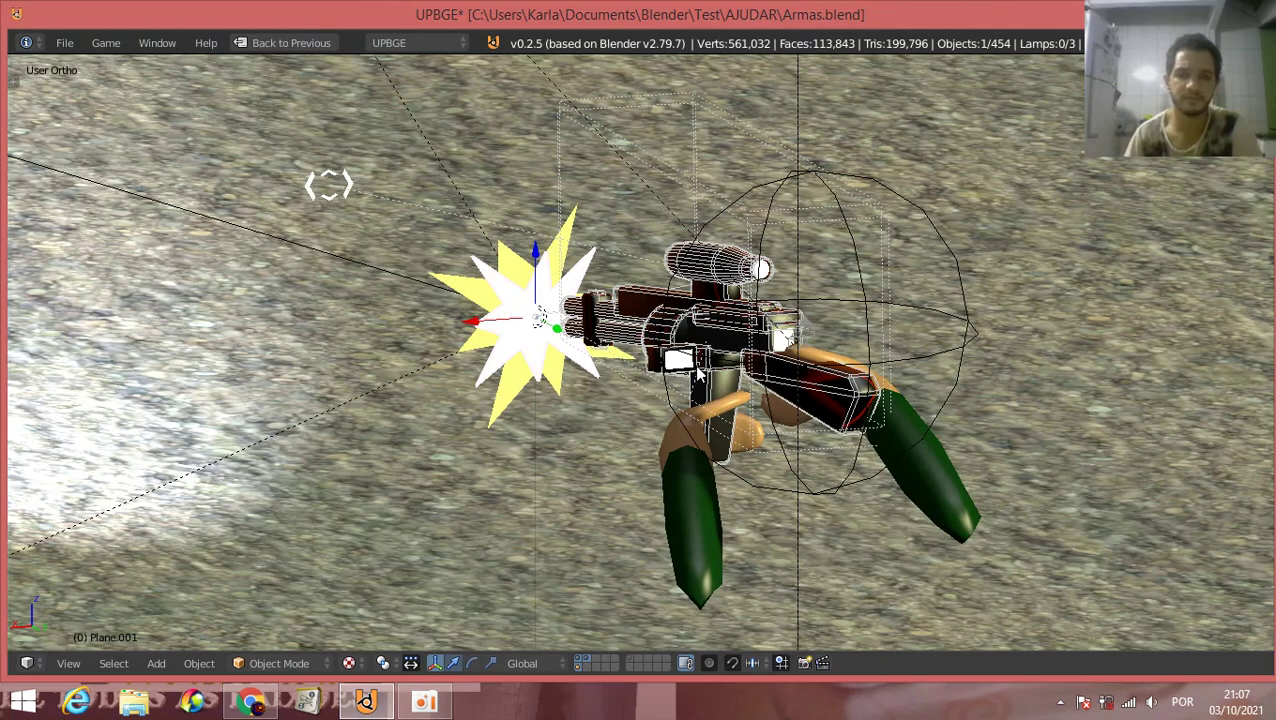
mouse_move(698, 374)
middle_down()
mouse_move(814, 383)
mouse_move(760, 481)
middle_up()
key(shift+d)
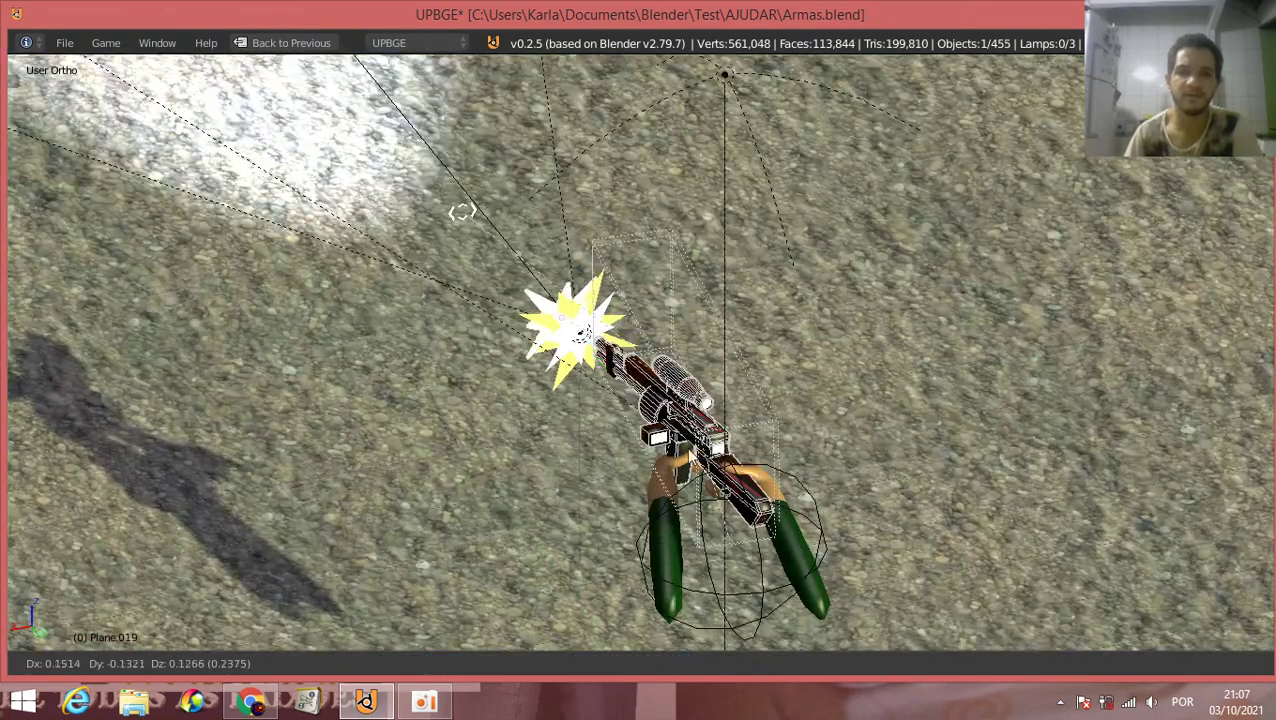
right_click(779, 365)
key(x)
click(775, 367)
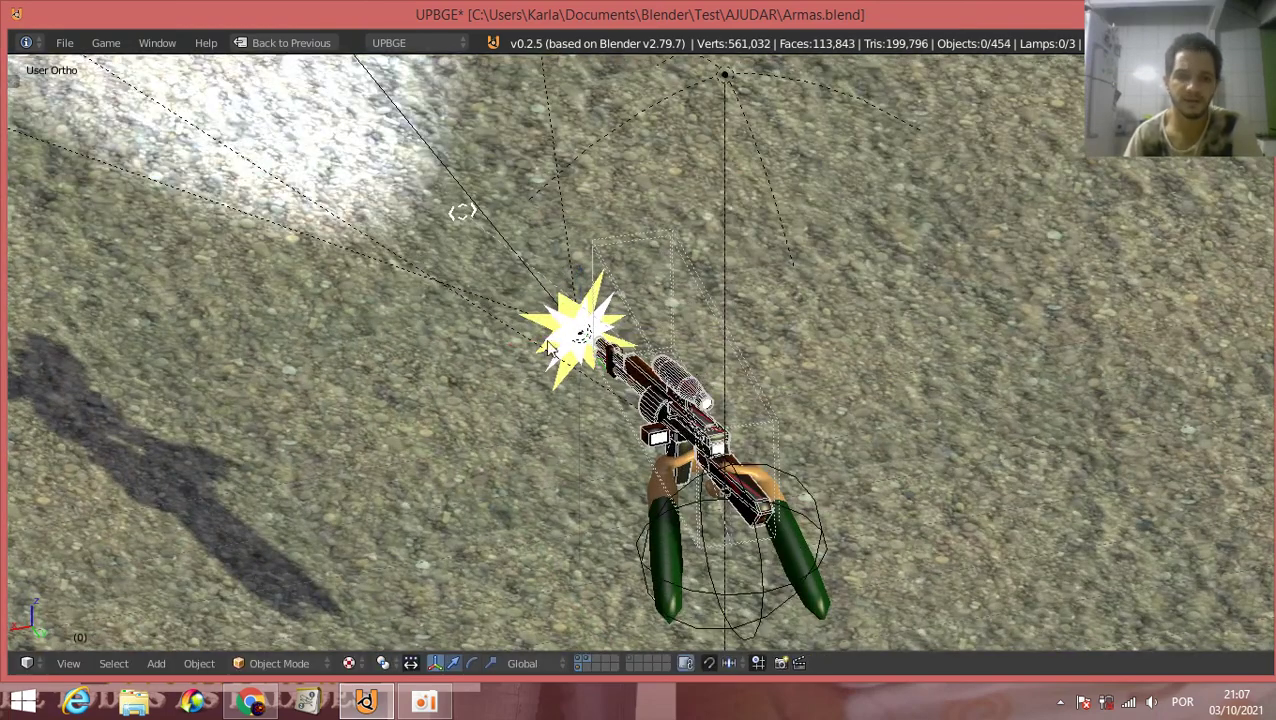
Step: Snap the 3D cursor to the muzzle flash plane with Cursor to Selected
right_click(591, 361)
key(shift+s)
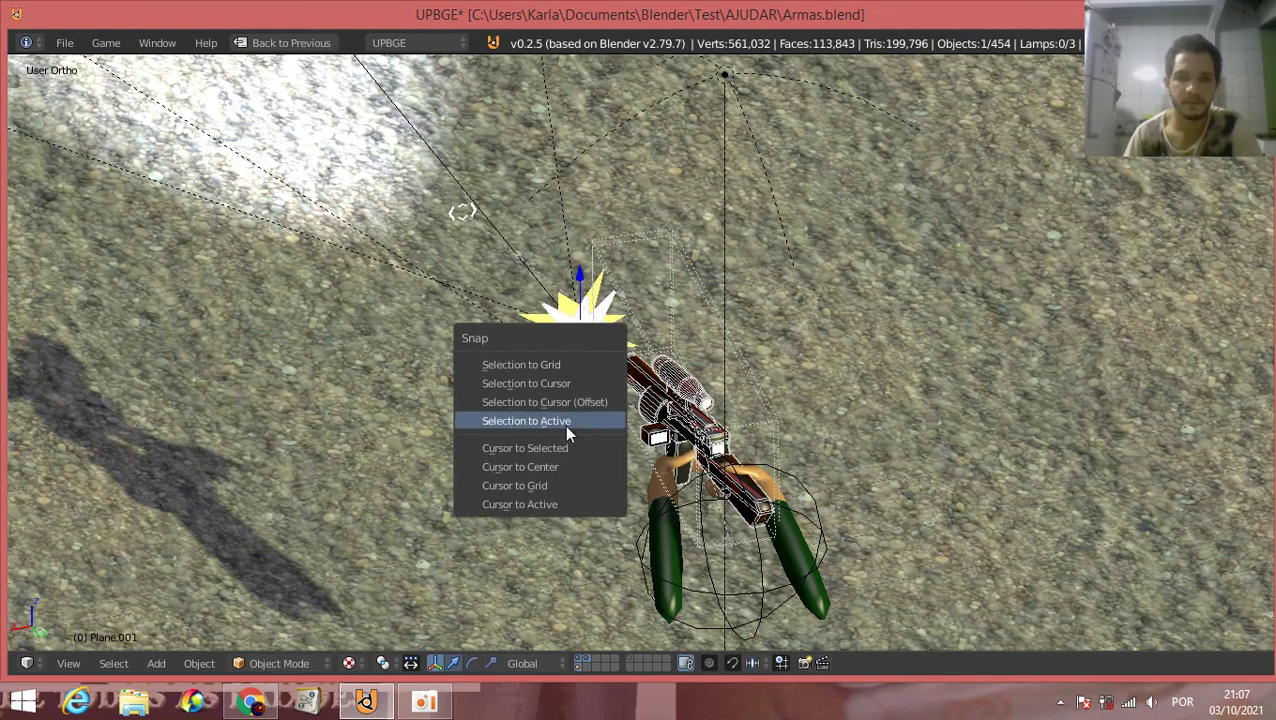
click(573, 450)
key(ctrl+a)
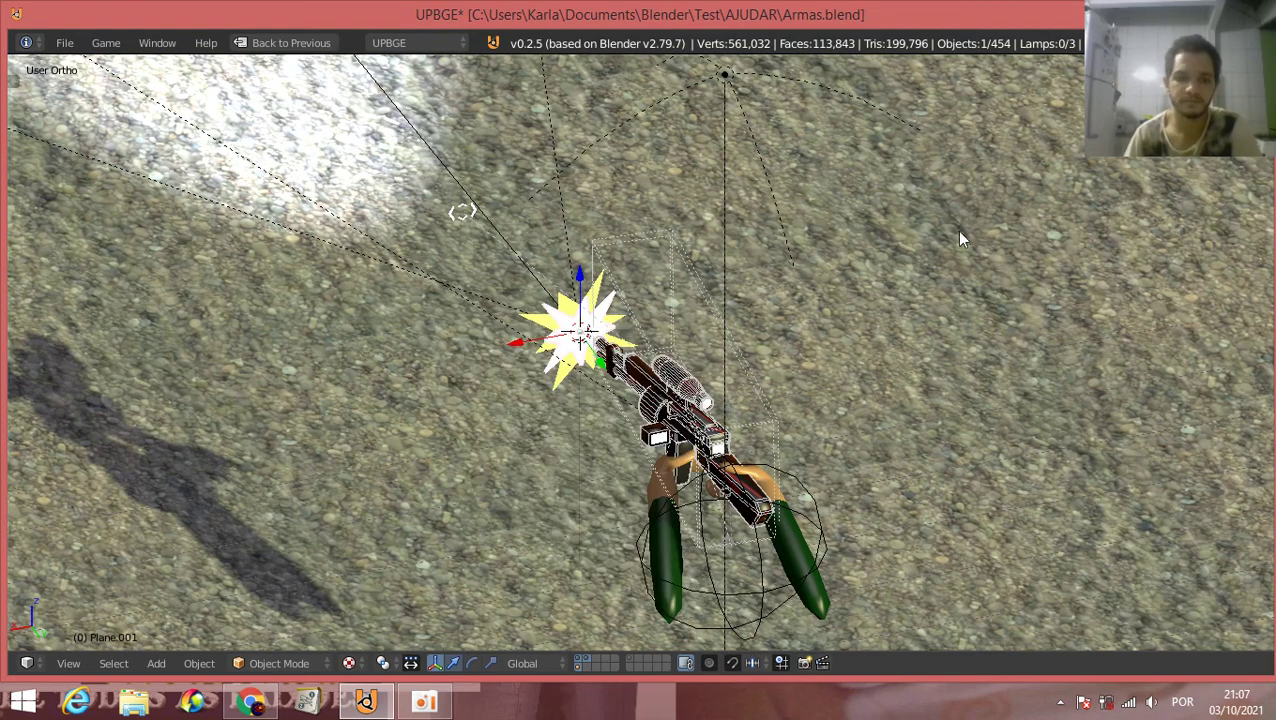
key(shift+a)
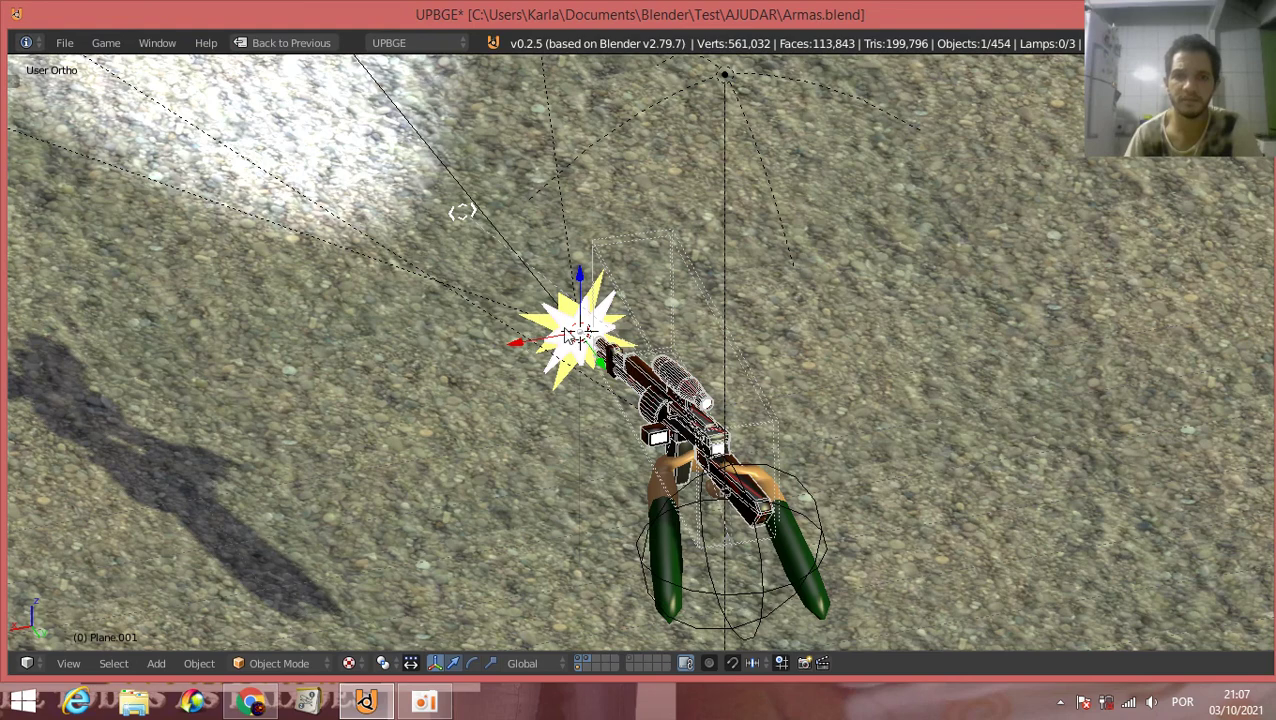
Step: Add a Mesh > Plane at the muzzle flash and slide it left along X
key(shift+a)
mouse_move(690, 330)
click(810, 330)
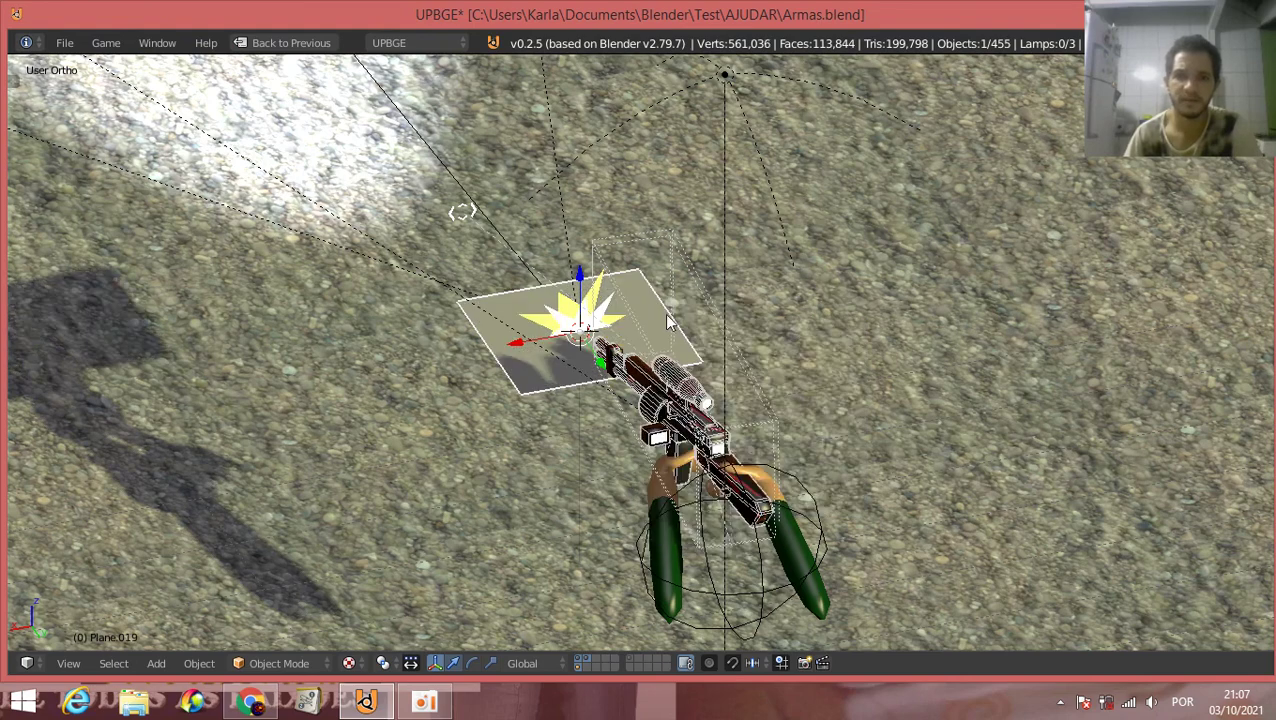
key(g)
key(x)
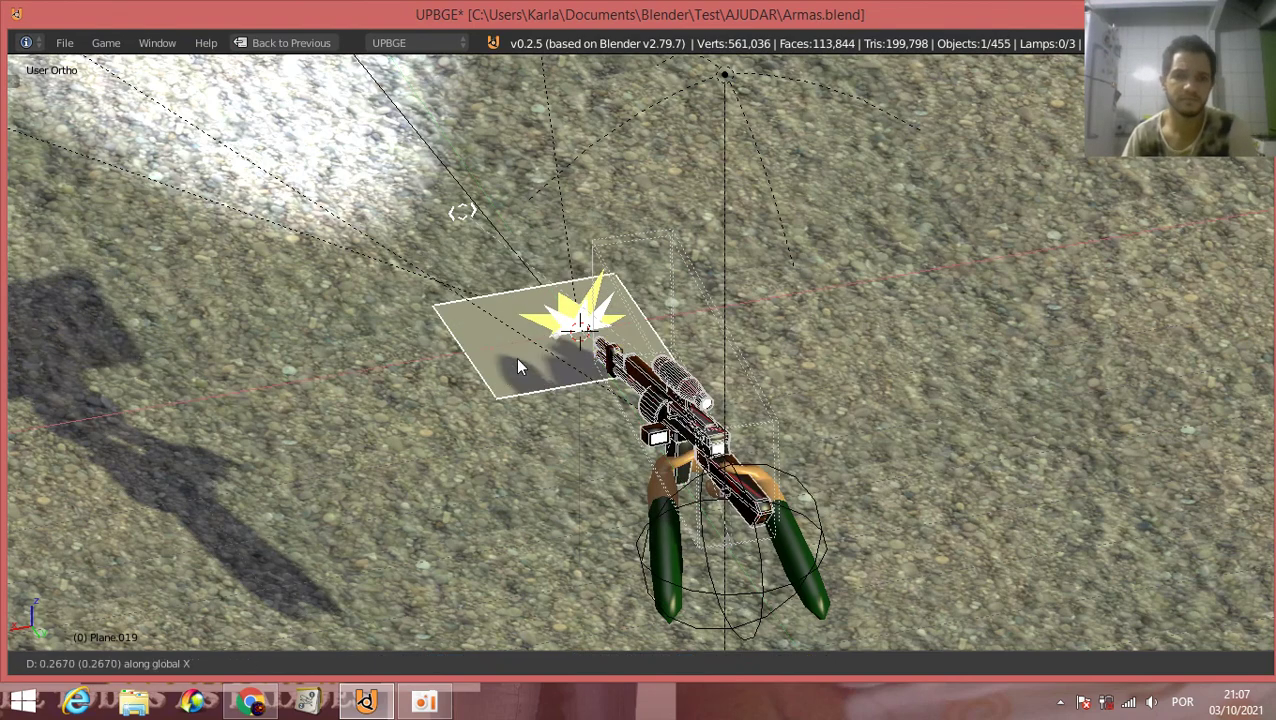
click(475, 370)
Step: Orbit to a top view and put the new plane into Edit Mode
middle_drag(475, 370, 572, 470)
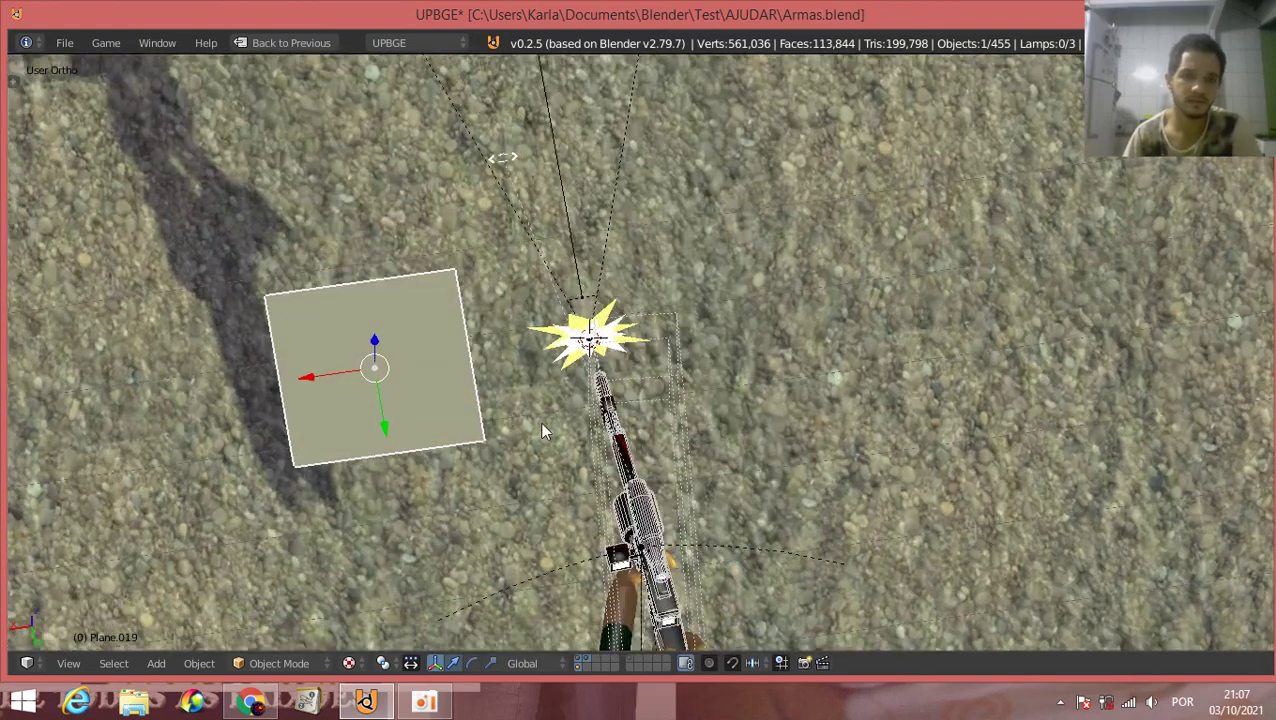
middle_drag(652, 397, 490, 406)
key(Tab)
key(Tab)
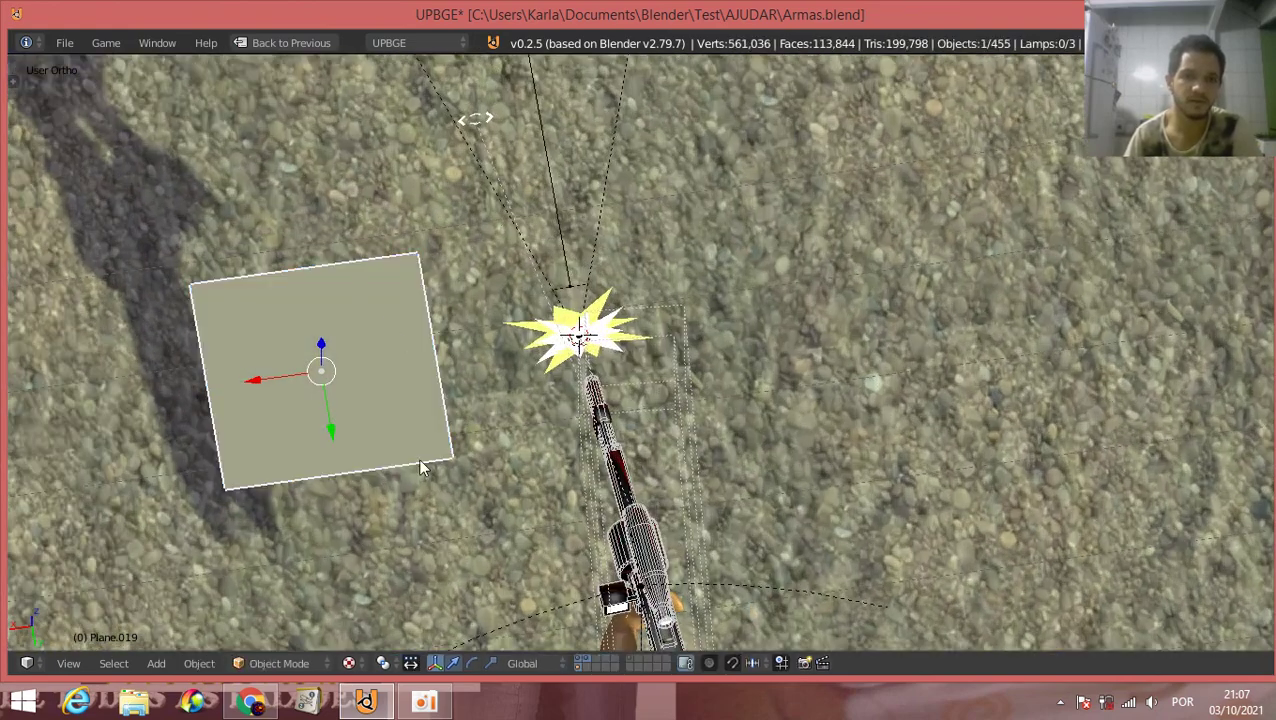
key(Tab)
shift+middle_drag(419, 488, 598, 482)
scroll(637, 458, up, 1)
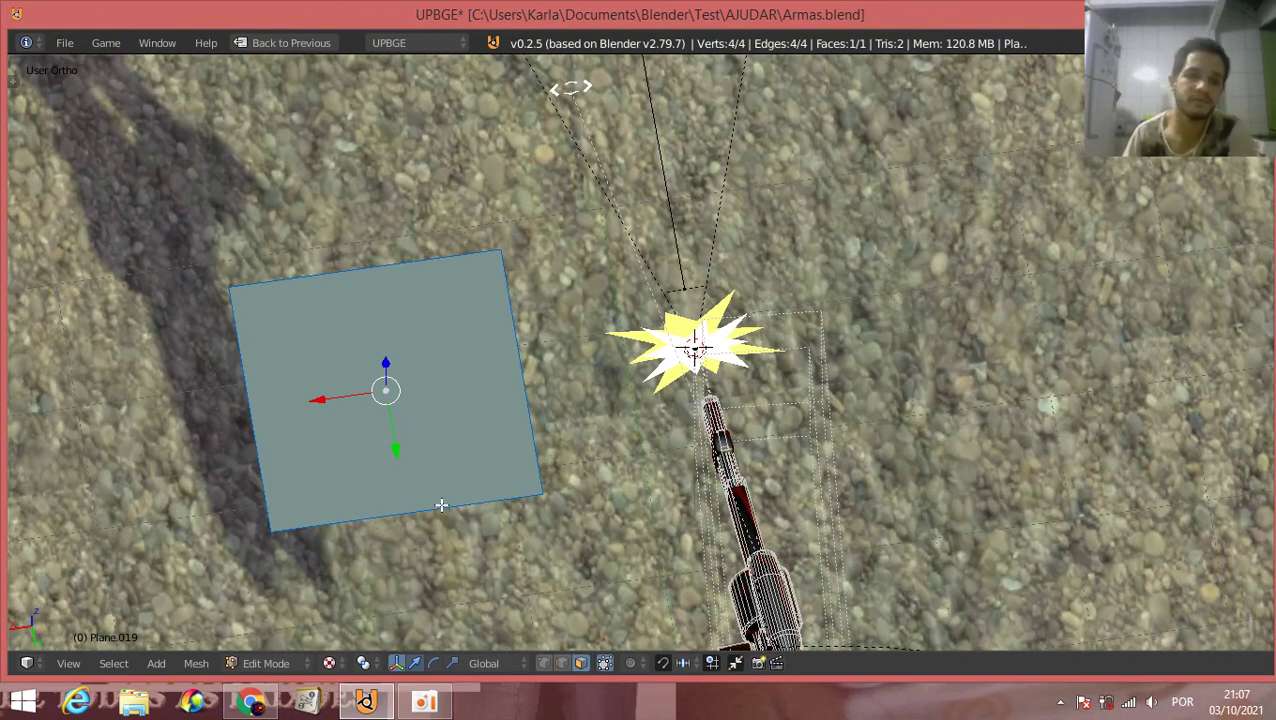
Step: Start a knife cut on the plane, tracing the star's bottom and right-side points
key(k)
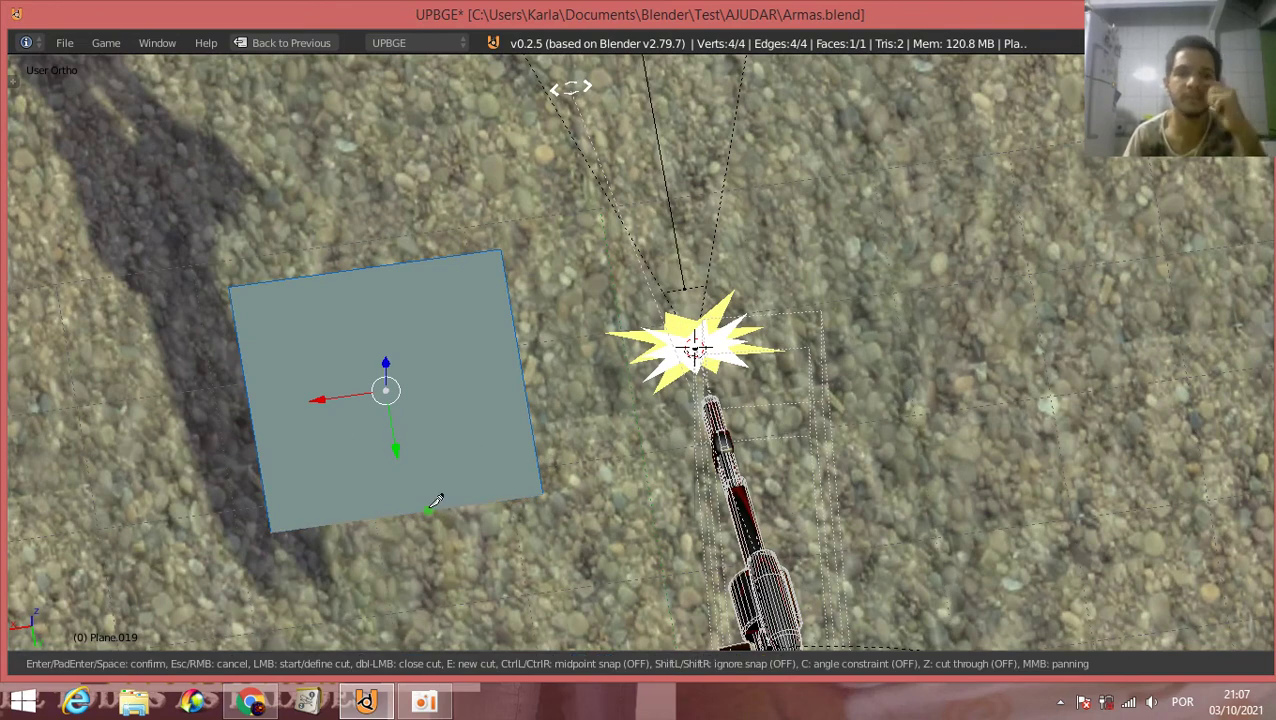
click(431, 509)
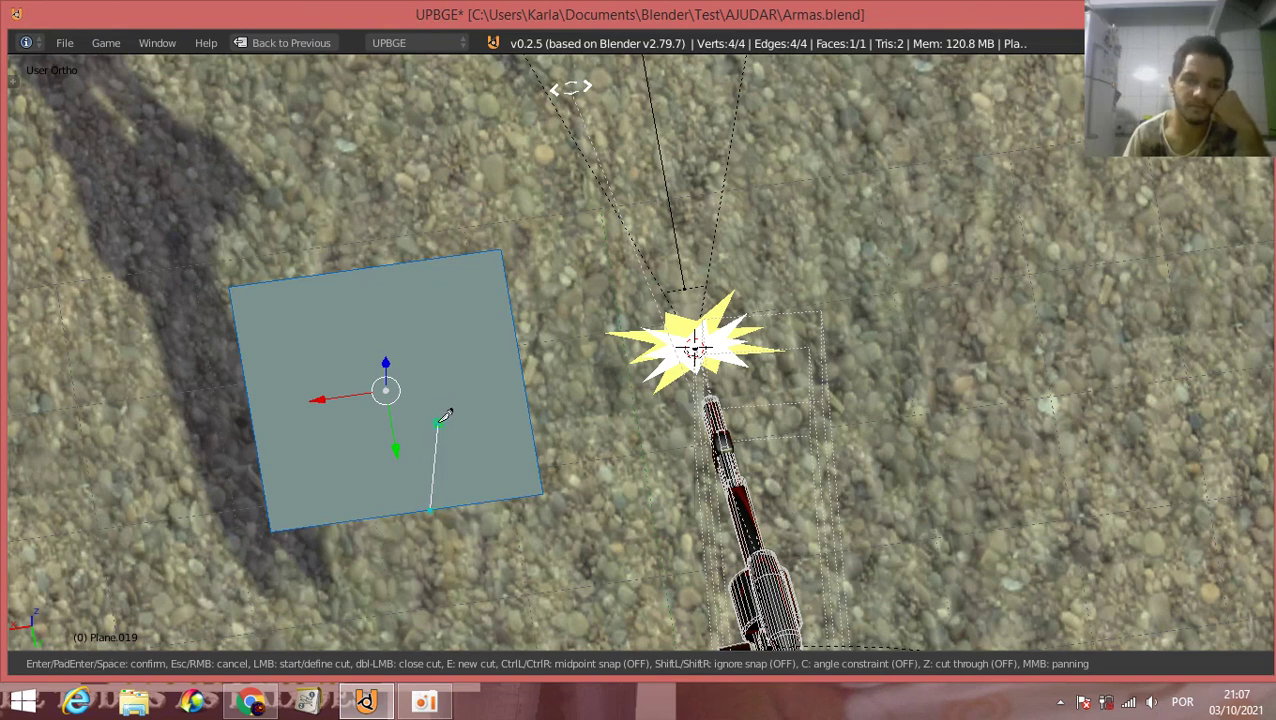
click(438, 424)
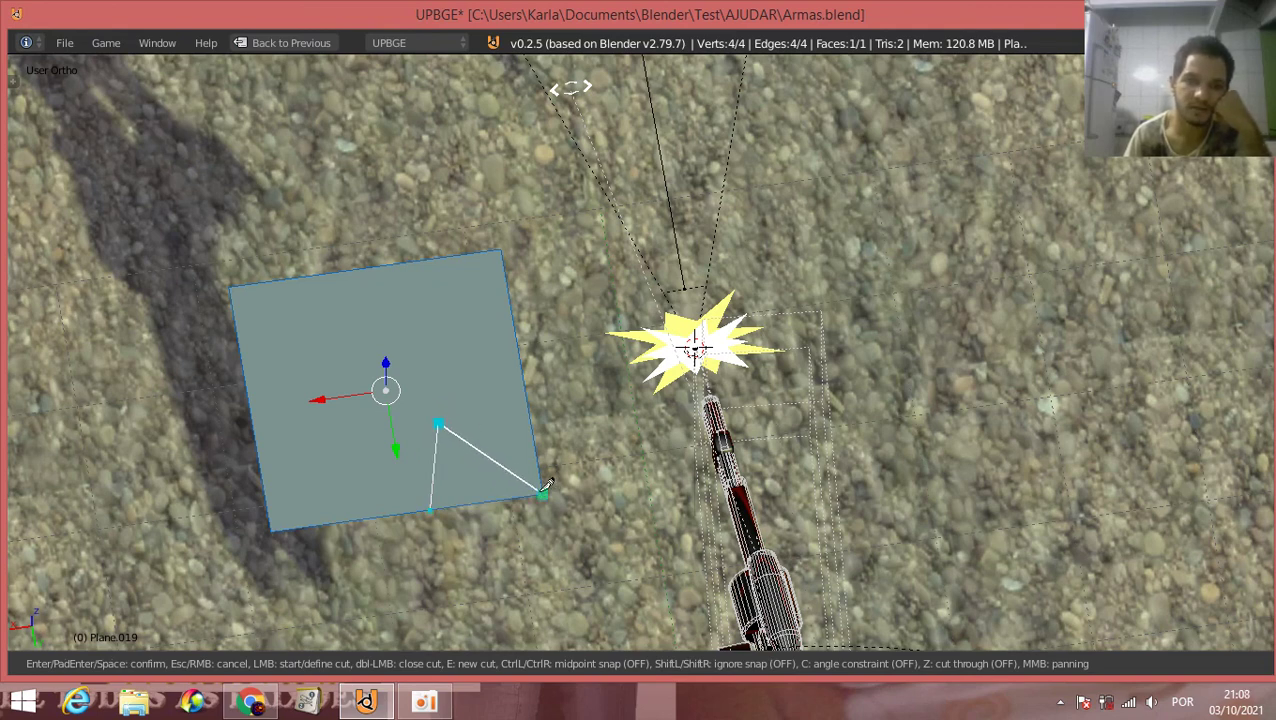
click(545, 488)
click(458, 384)
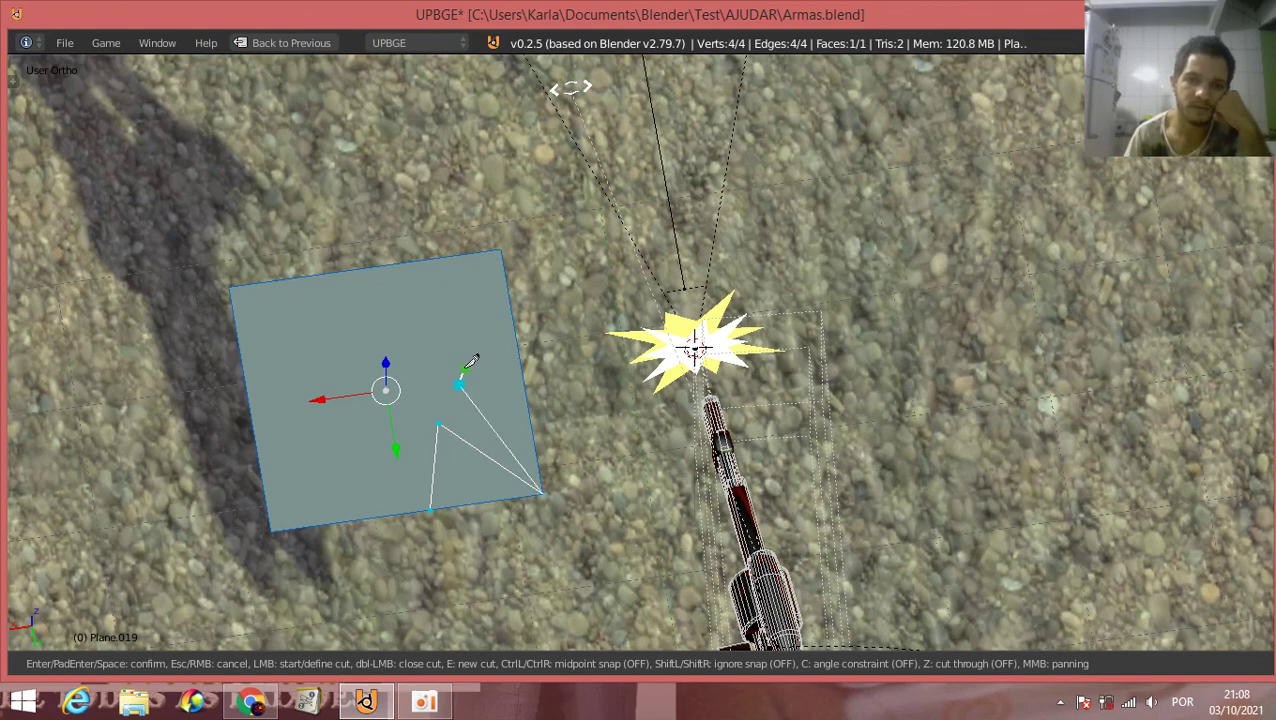
click(516, 341)
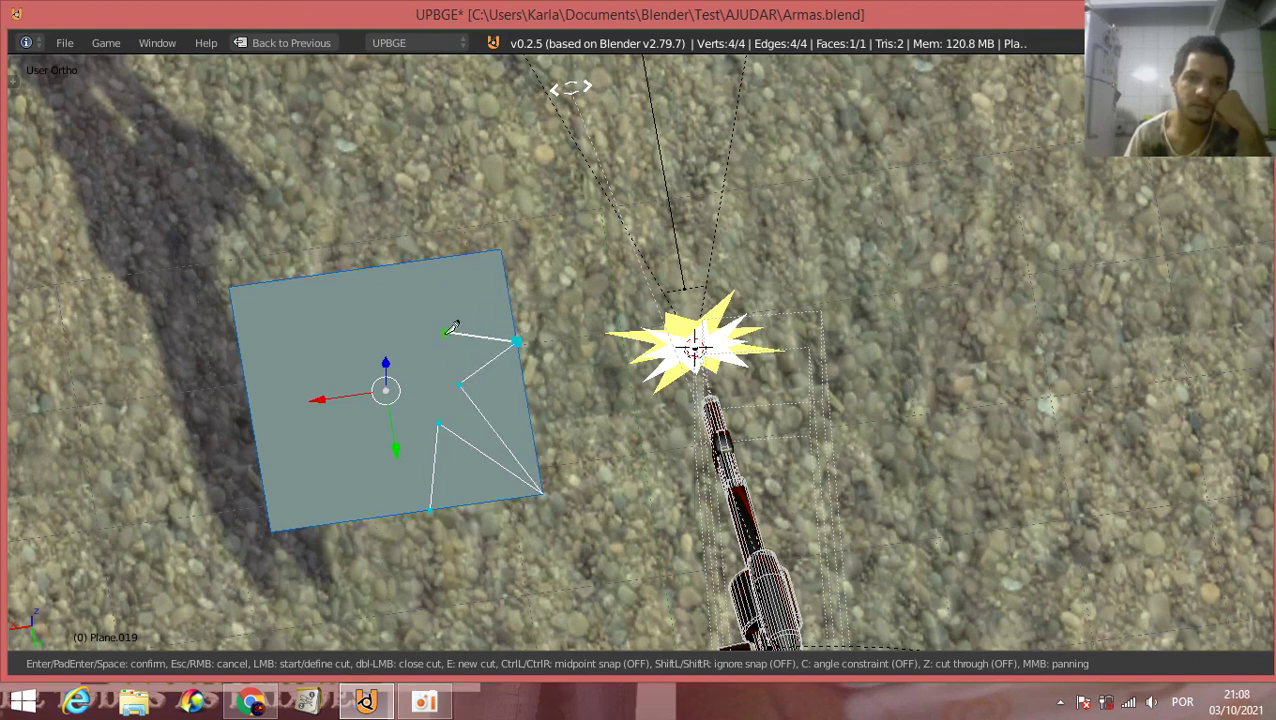
click(444, 337)
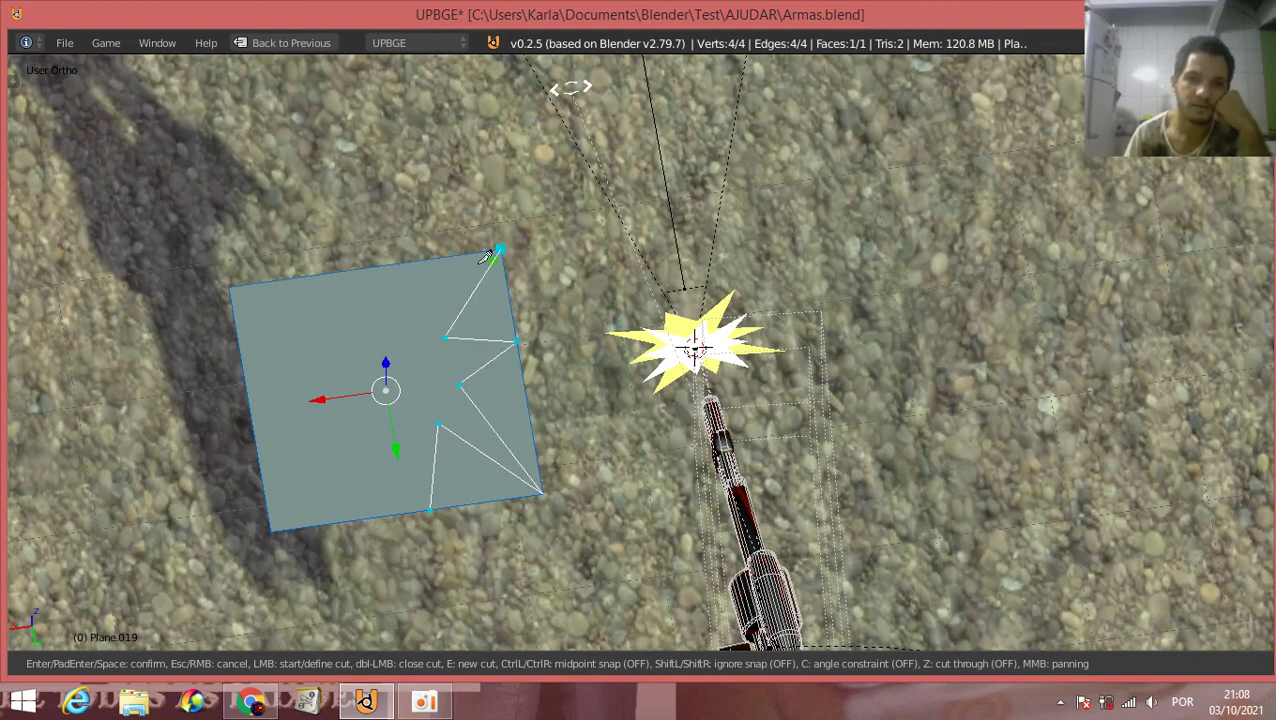
click(488, 257)
click(396, 315)
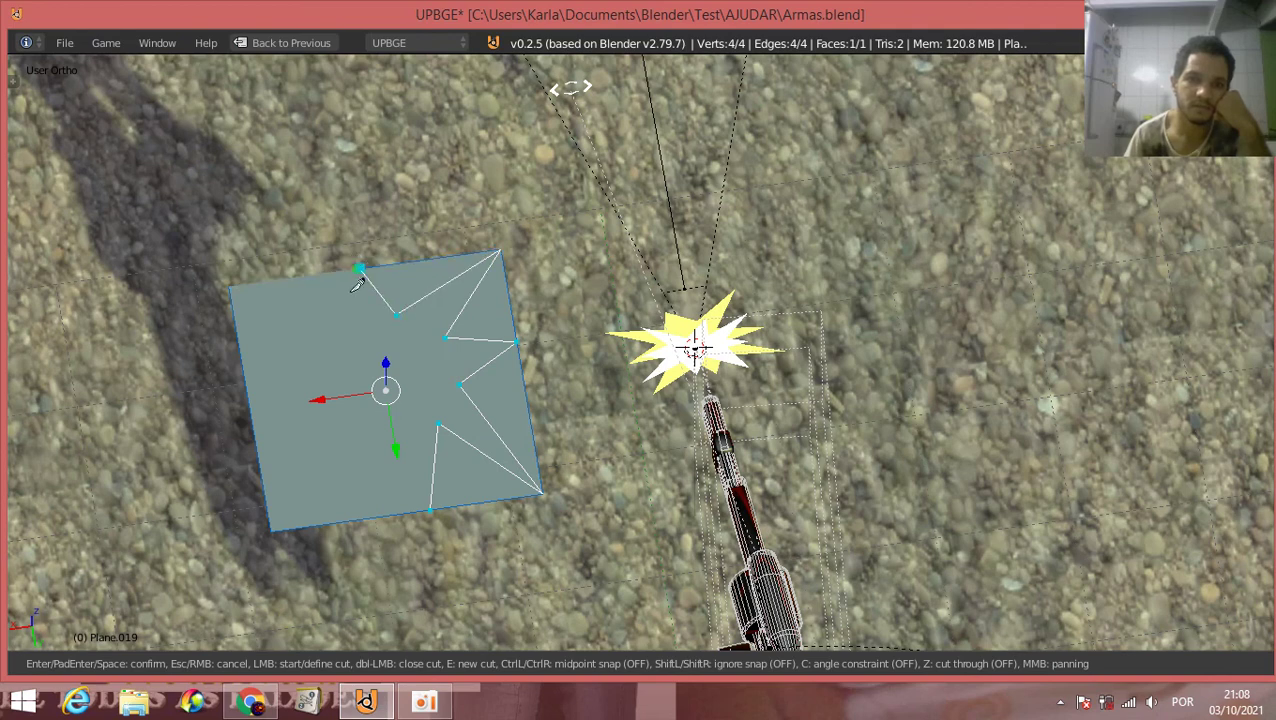
Step: Trace the star's top and left points, close the outline at the bottom edge and confirm
click(360, 268)
click(343, 327)
click(229, 288)
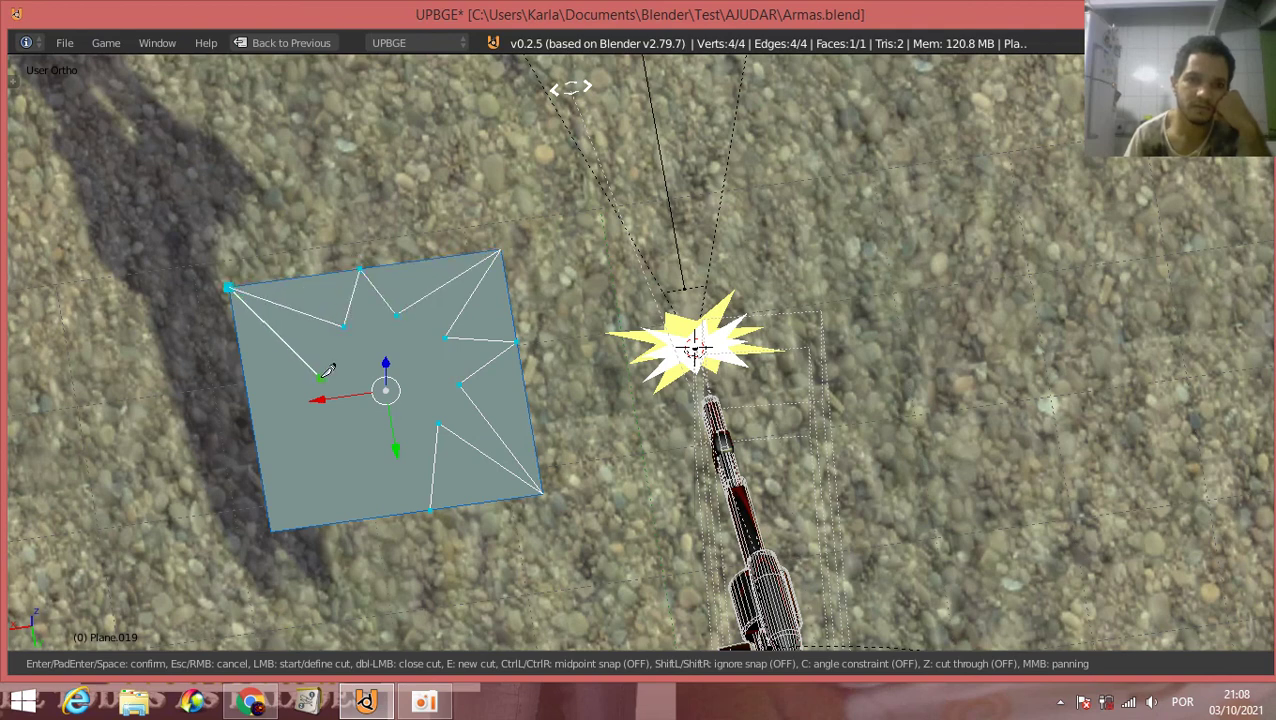
click(248, 398)
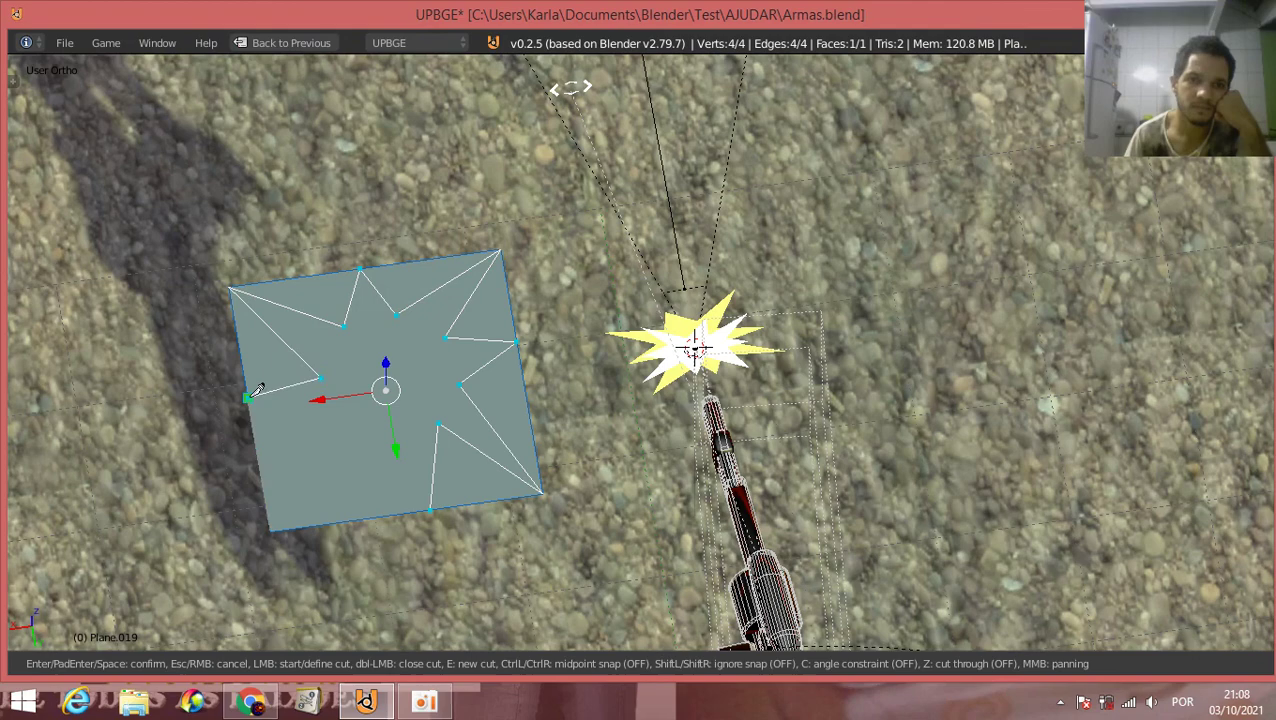
click(338, 435)
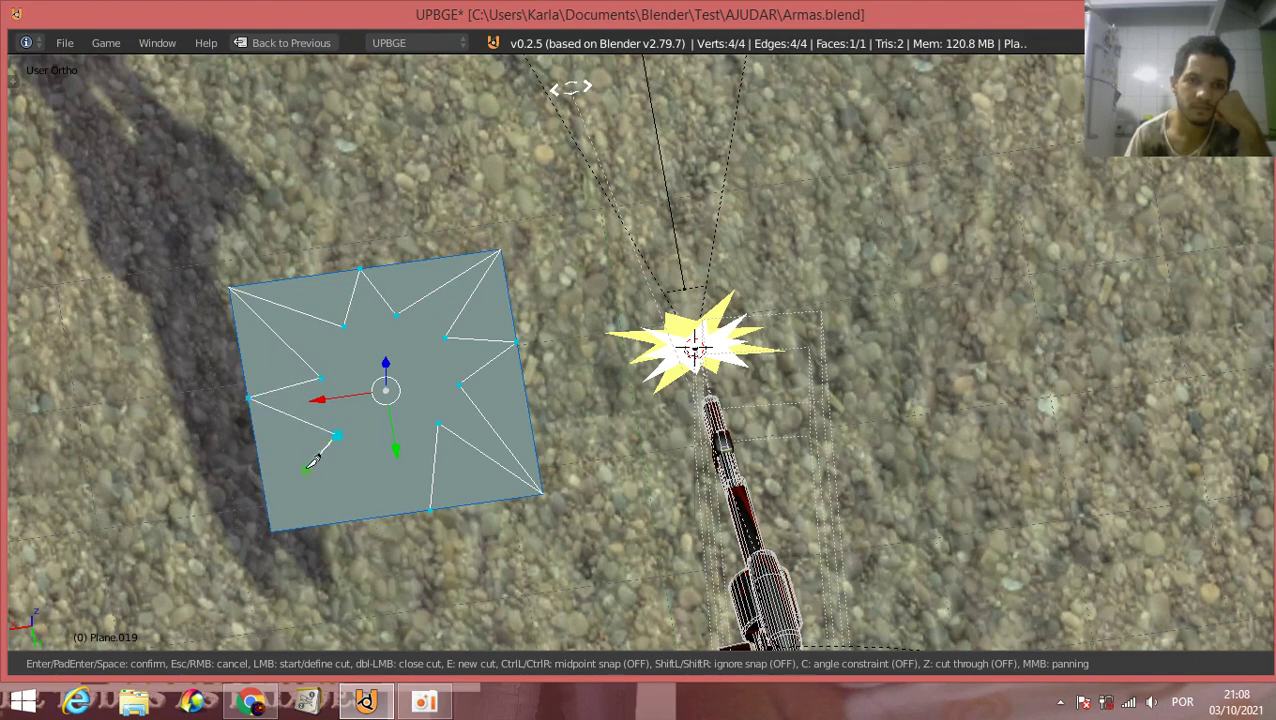
click(271, 530)
click(370, 465)
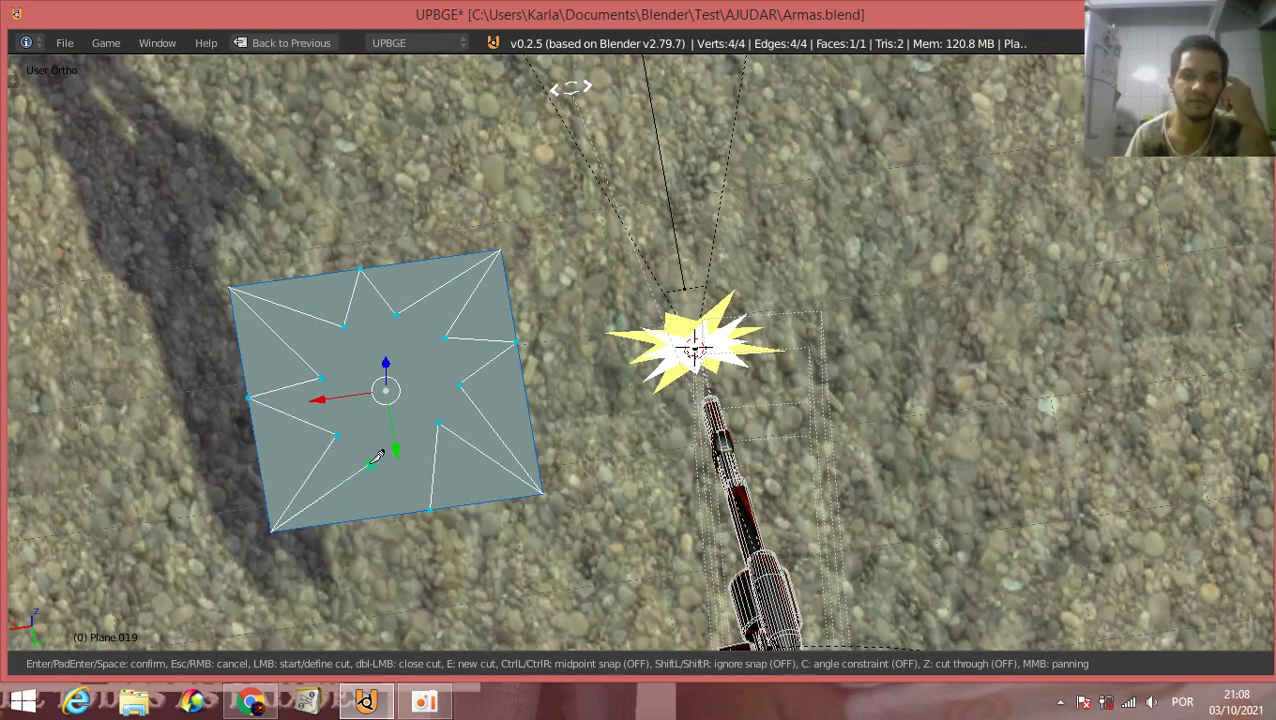
click(430, 508)
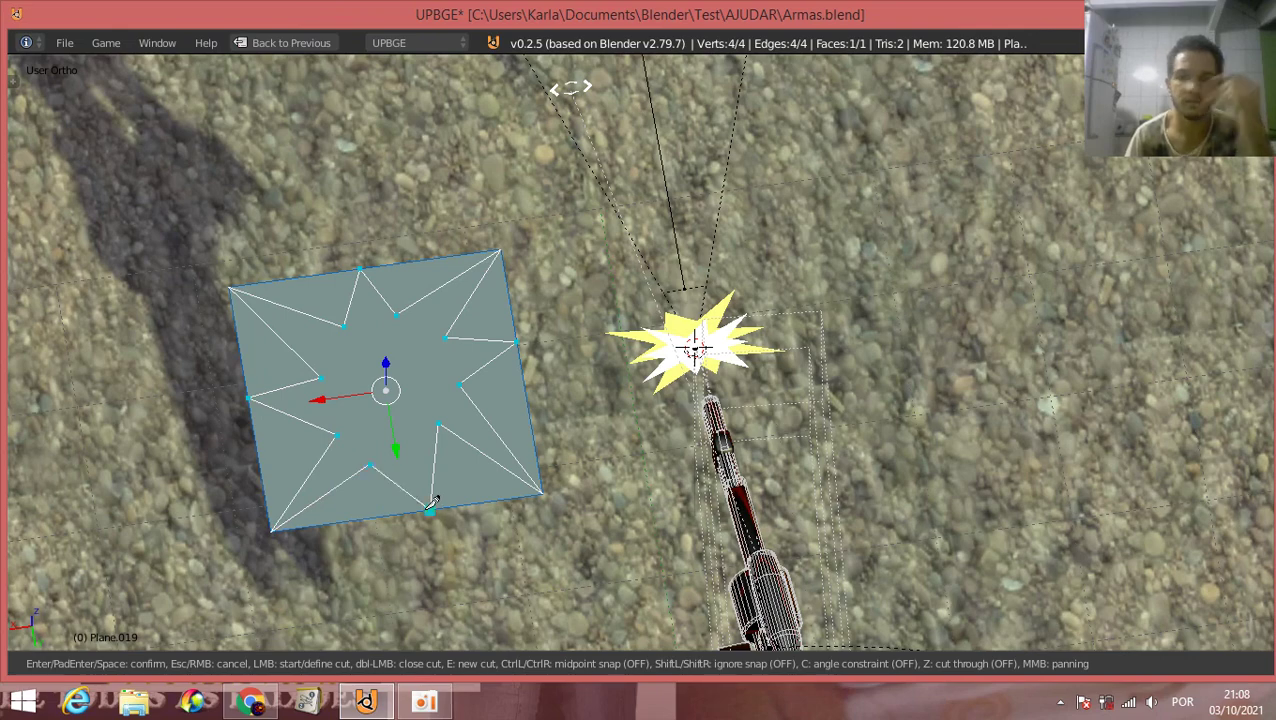
key(Return)
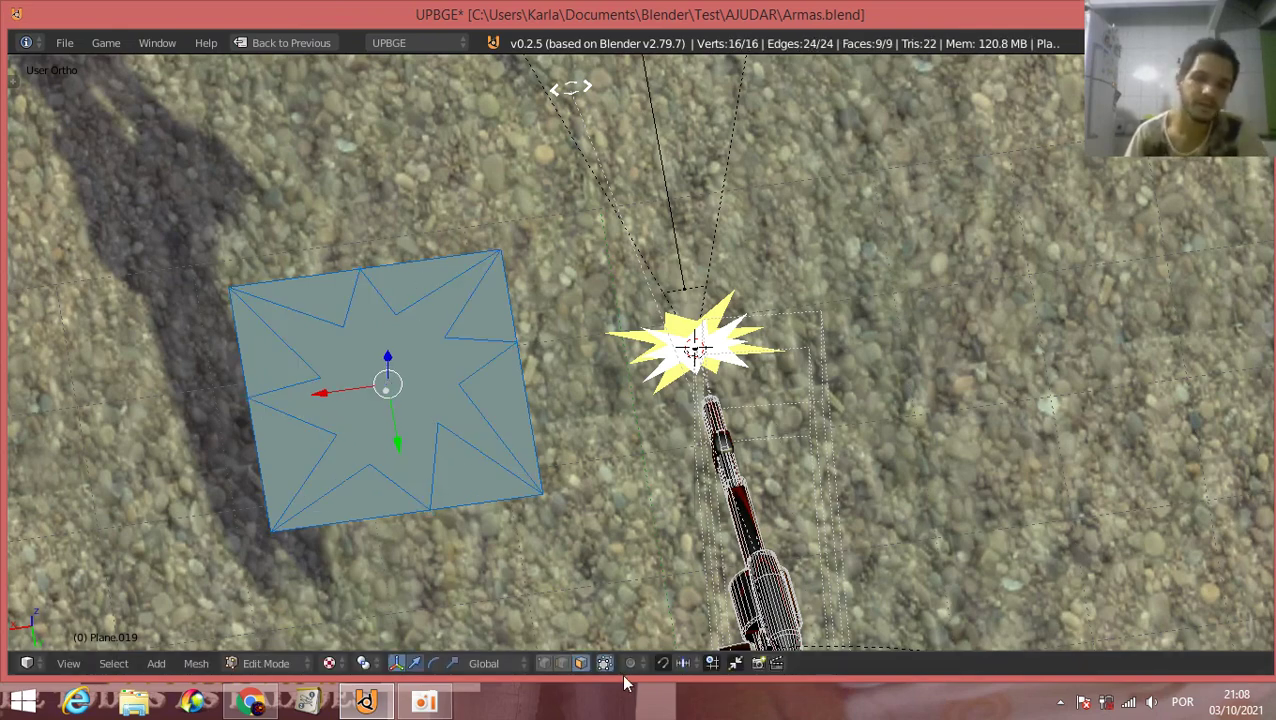
Step: Keep only the star face by inverting the selection and deleting the surrounding faces
click(390, 390)
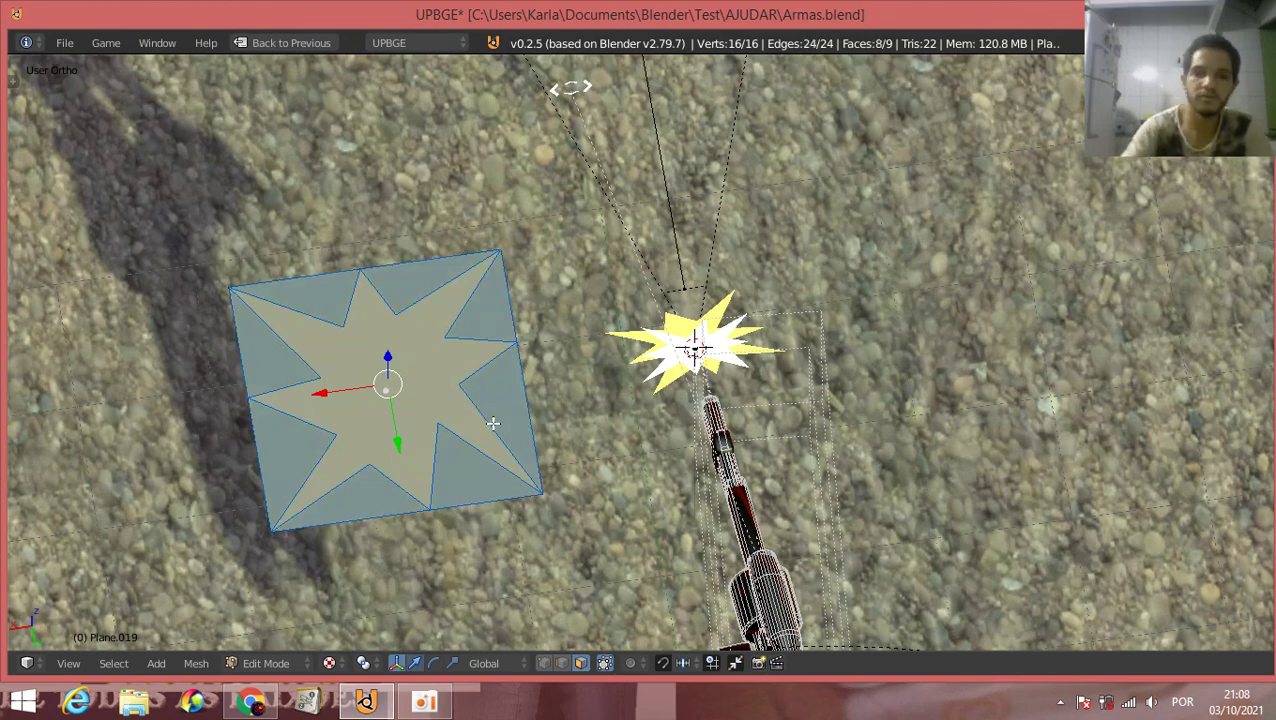
key(ctrl+i)
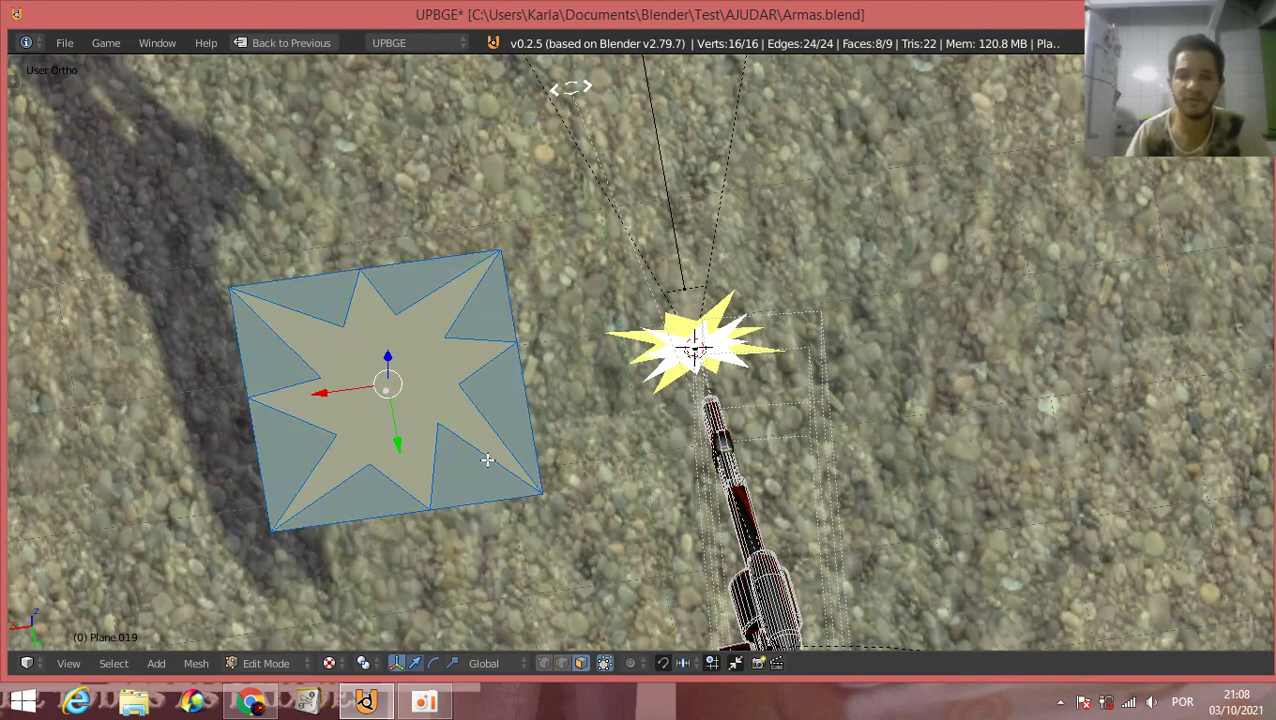
key(x)
click(468, 474)
key(Tab)
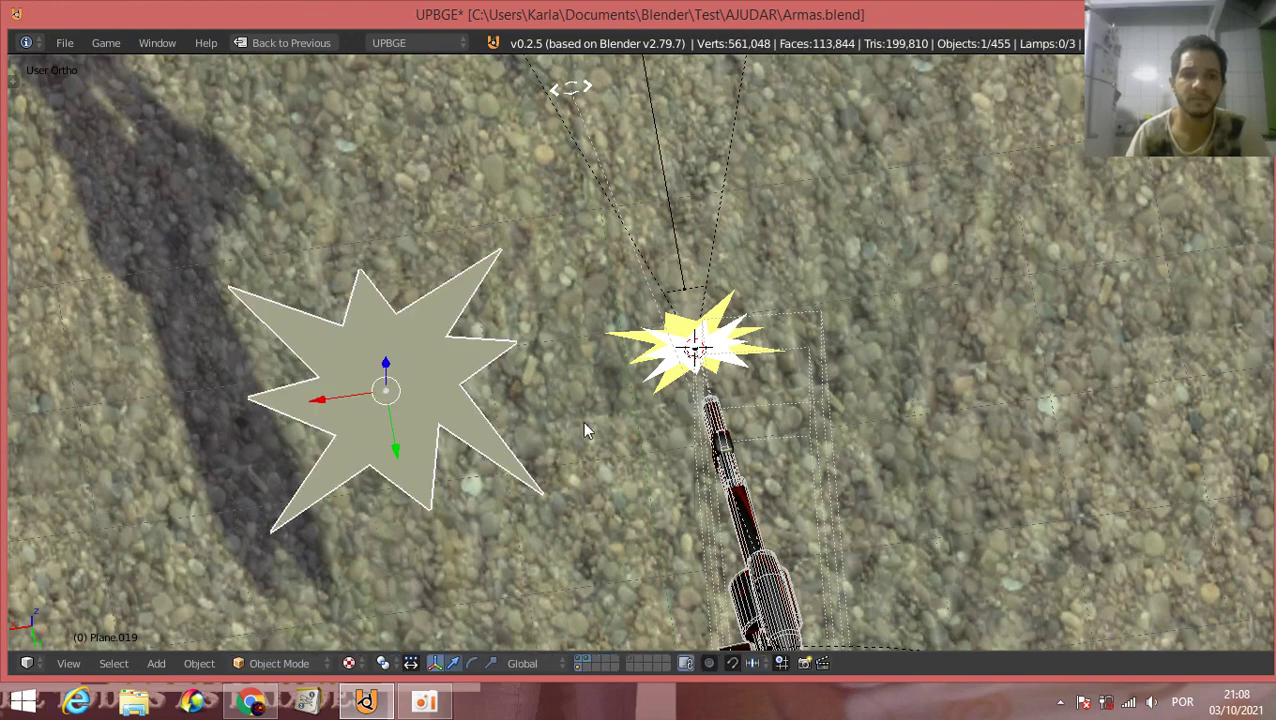
Step: Rotate the star about the Z axis in Object Mode
scroll(430, 460, up, 1)
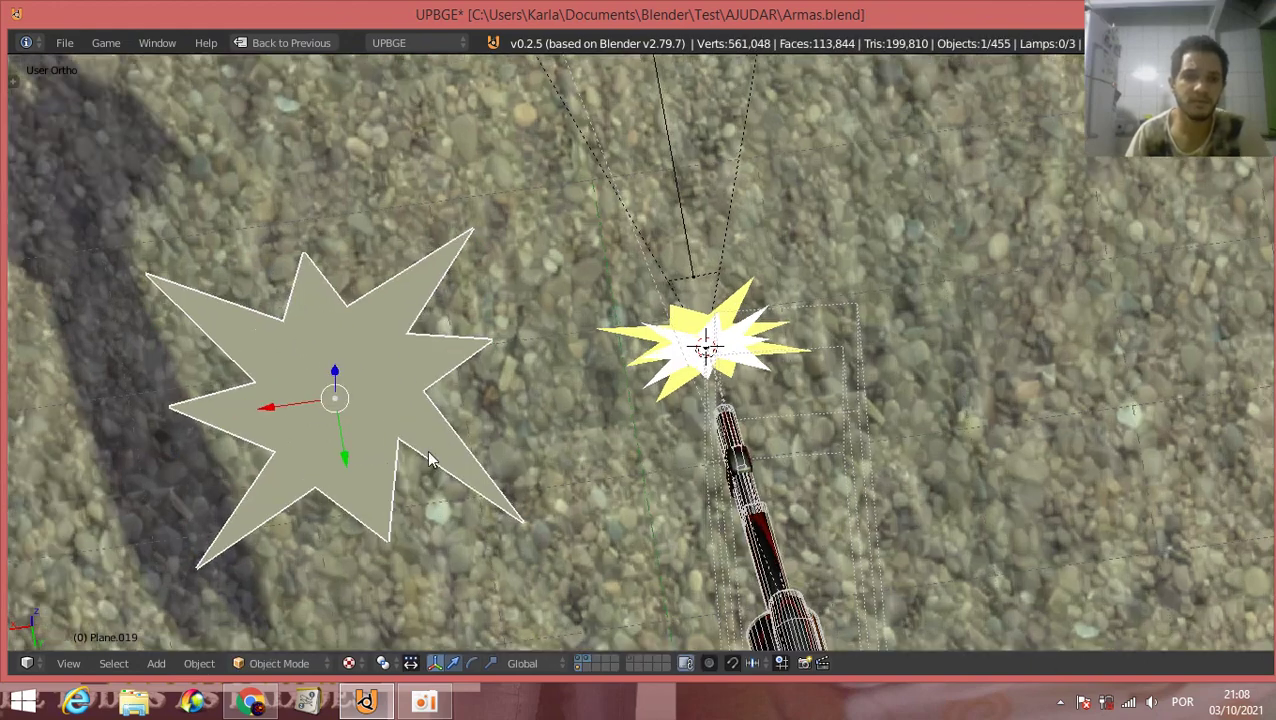
scroll(603, 360, down, 2)
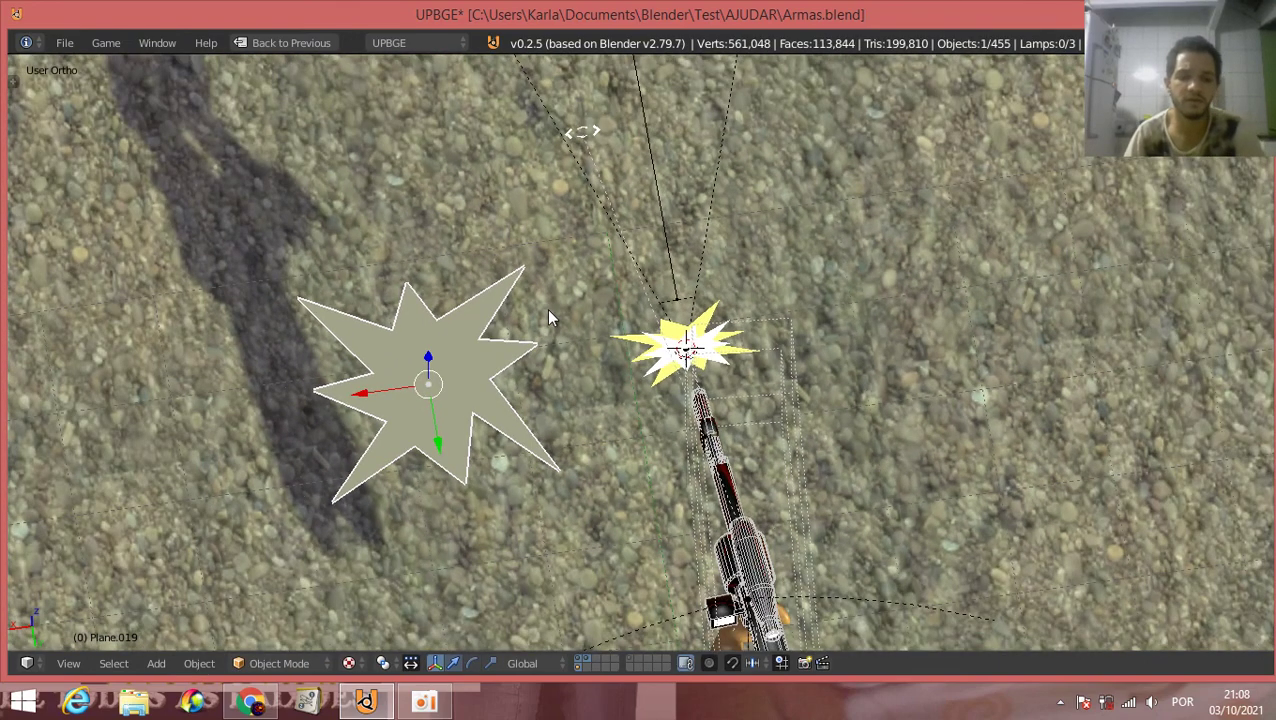
key(r)
key(z)
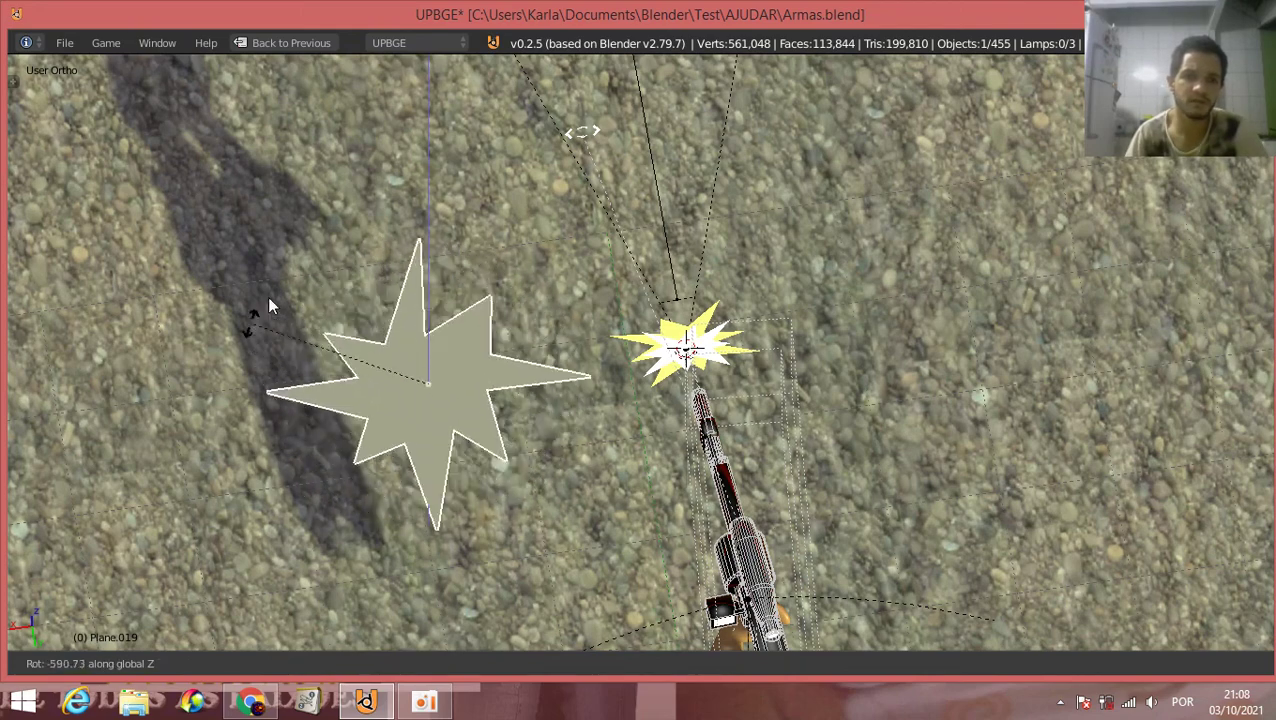
click(520, 360)
Step: Select muzzle flash Plane.002, review its logic bricks full-screen, then restore the Default layout
right_click(659, 360)
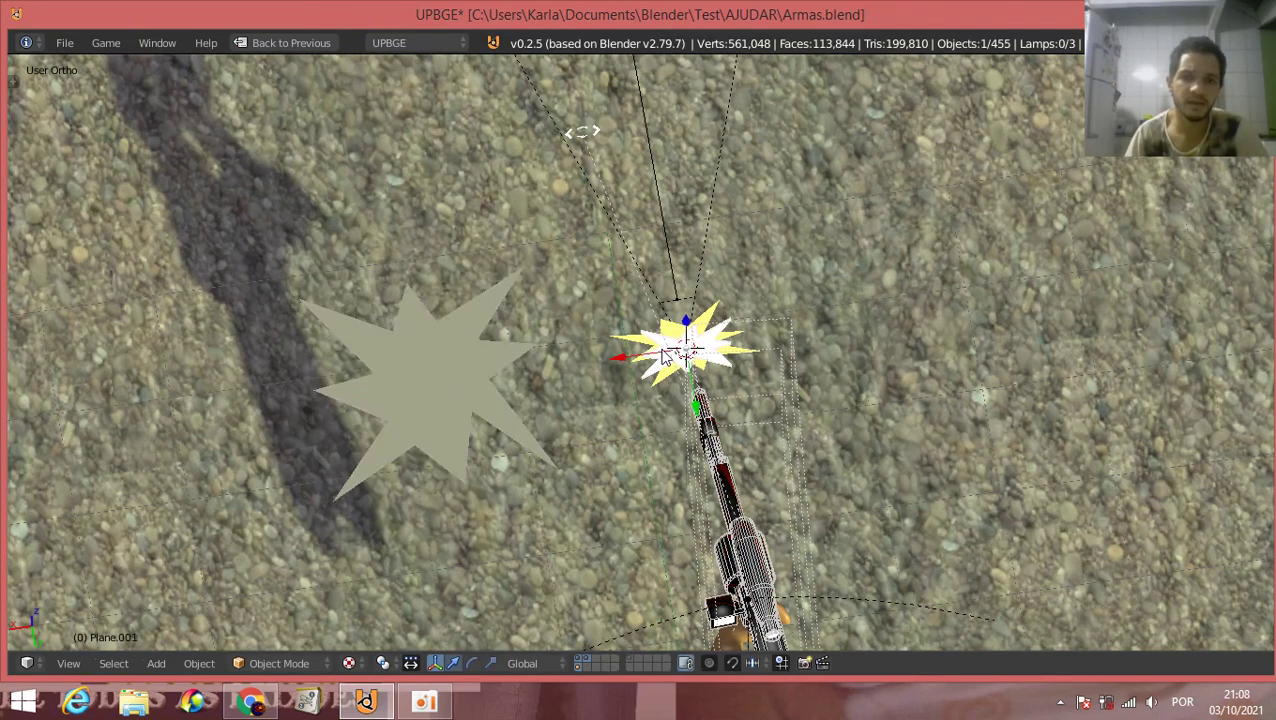
key(ctrl+Up)
key(ctrl+Up)
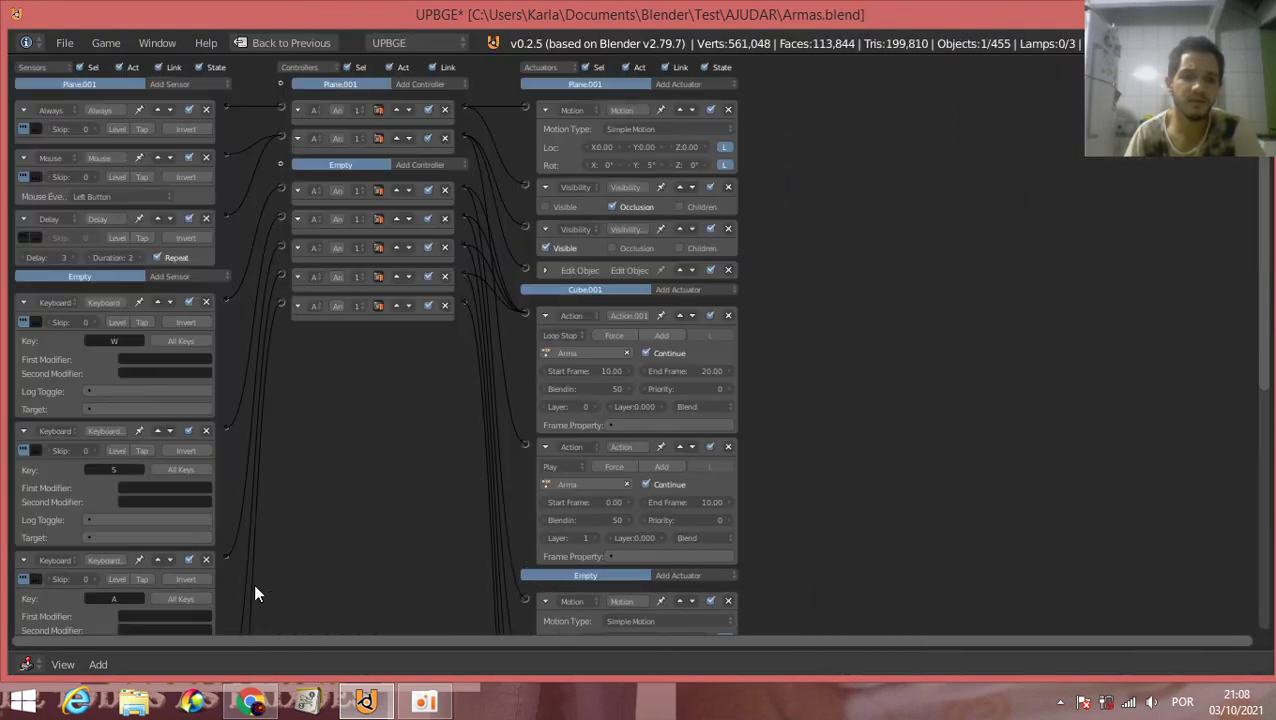
key(ctrl+Up)
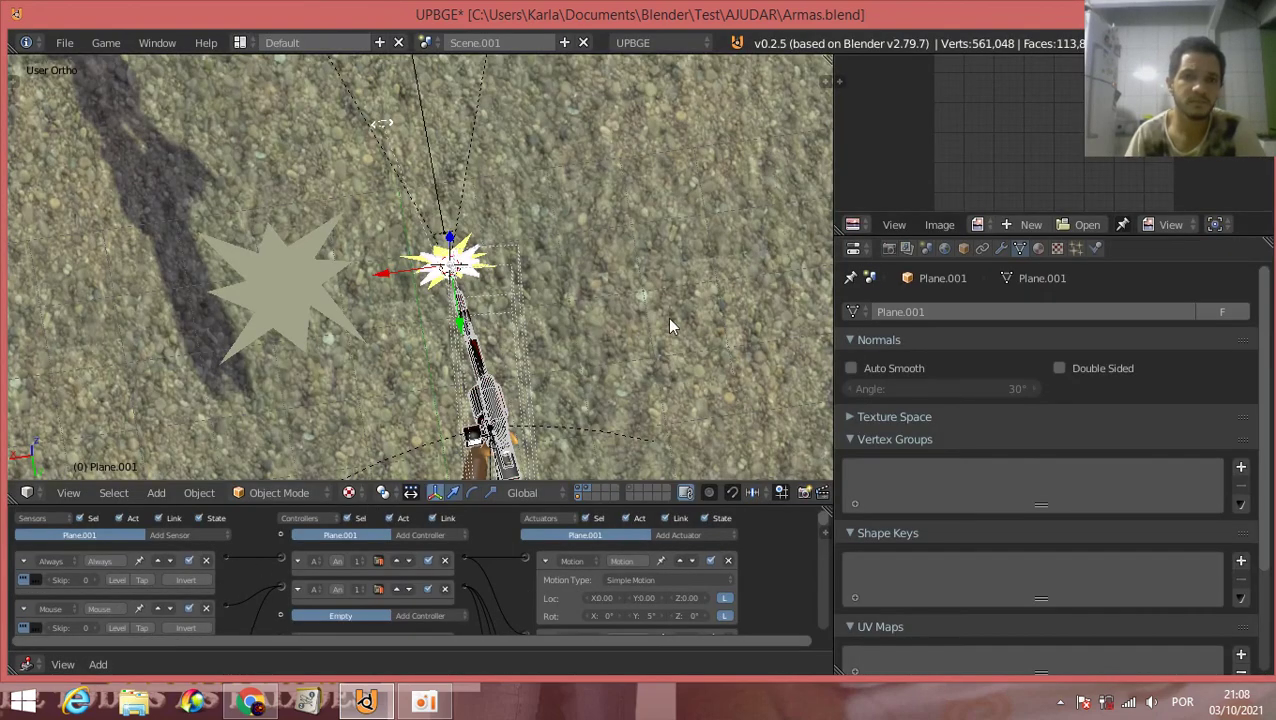
key(ctrl+Up)
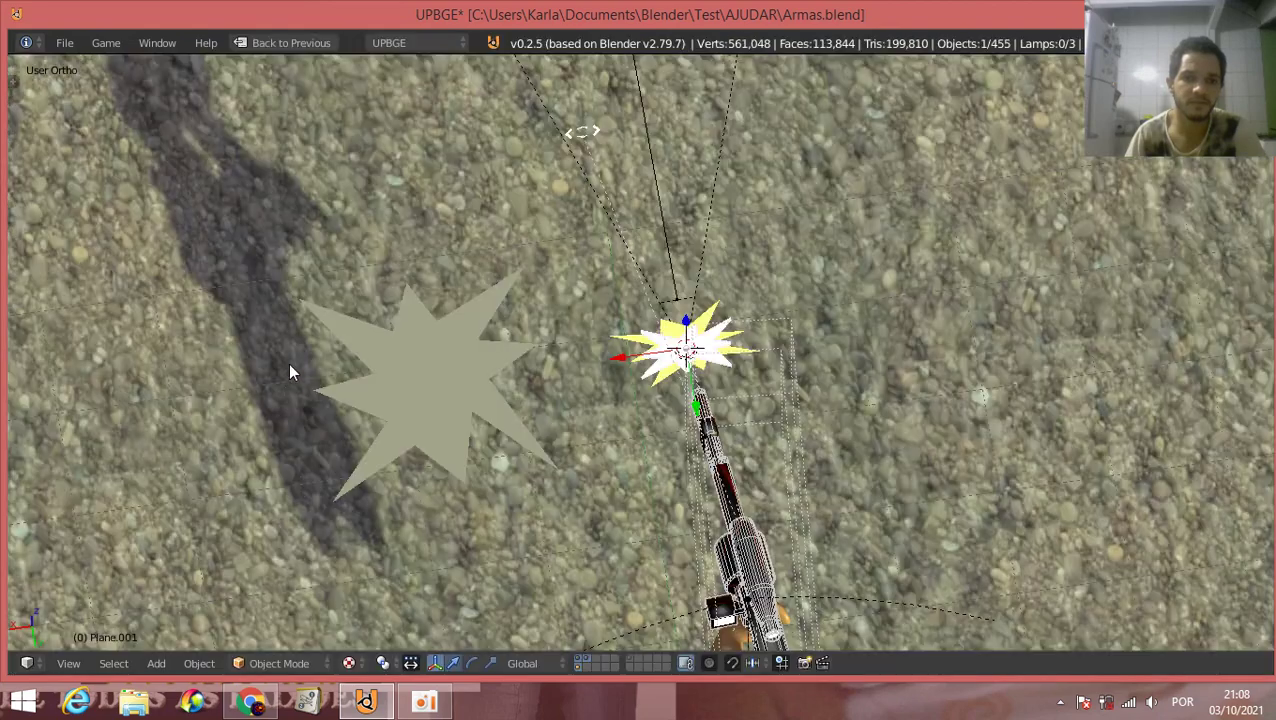
key(ctrl+Up)
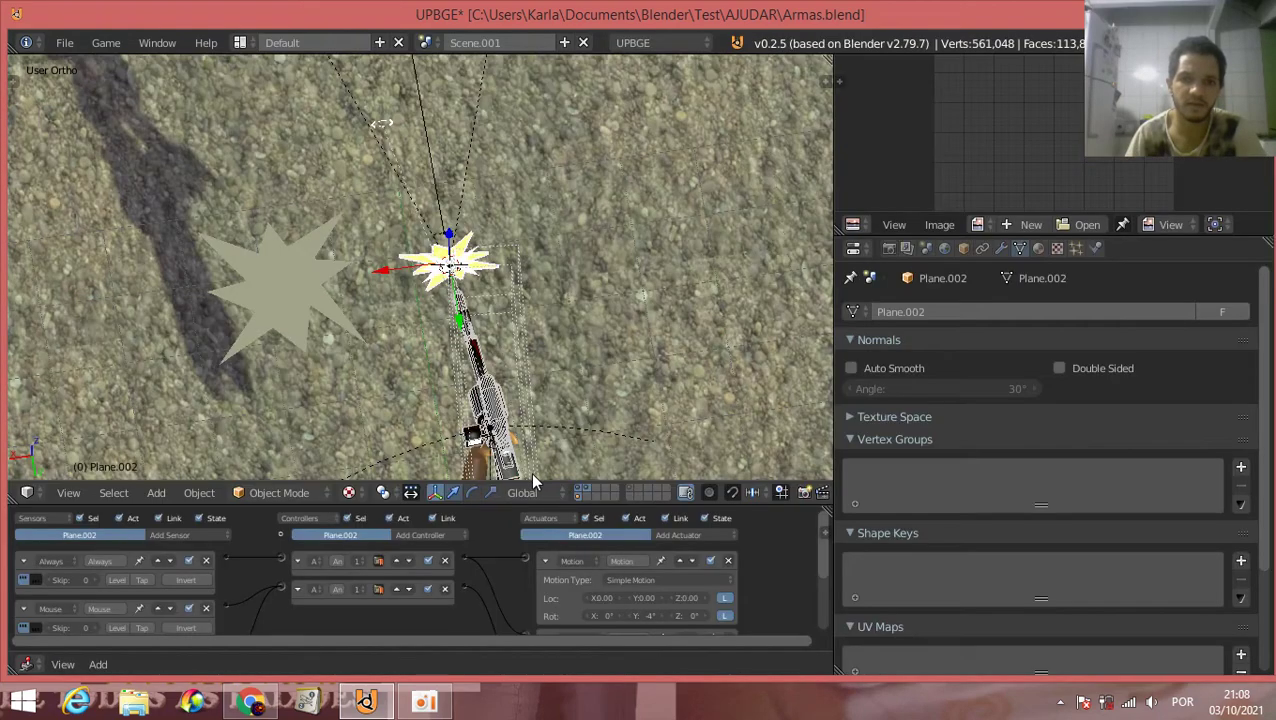
key(ctrl+Up)
ctrl+scroll(258, 383, up, 2)
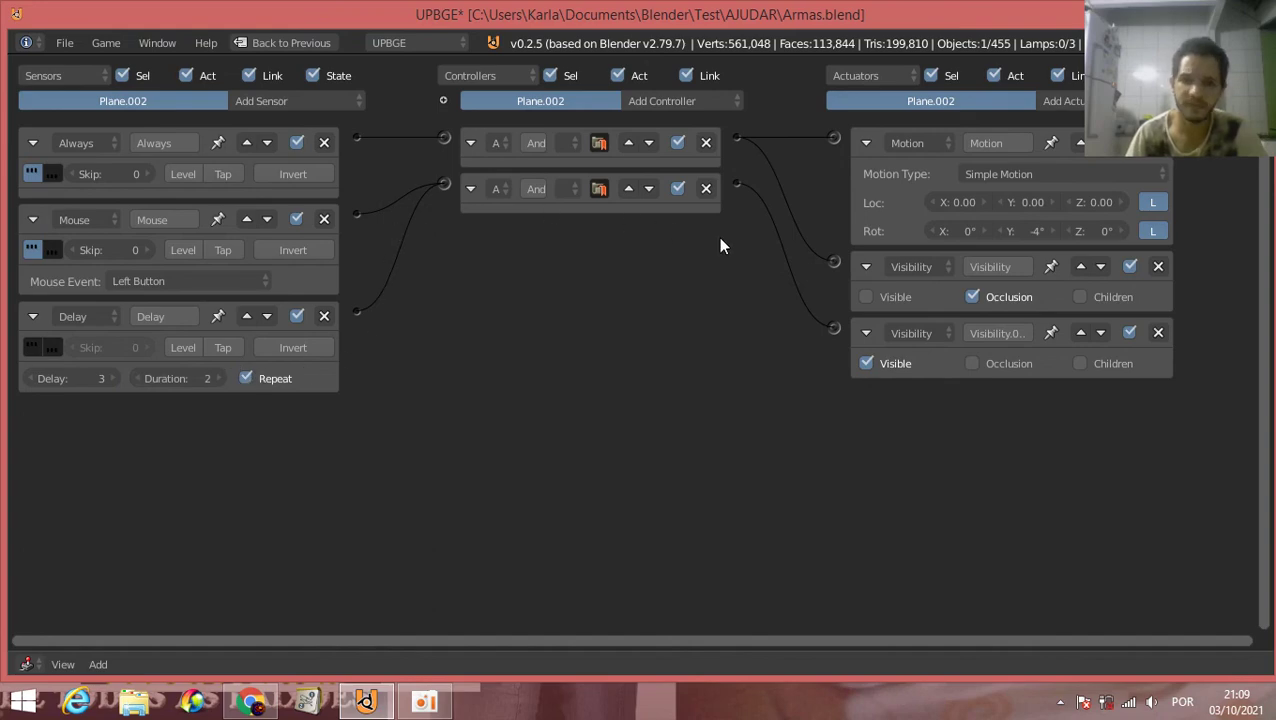
key(ctrl+Up)
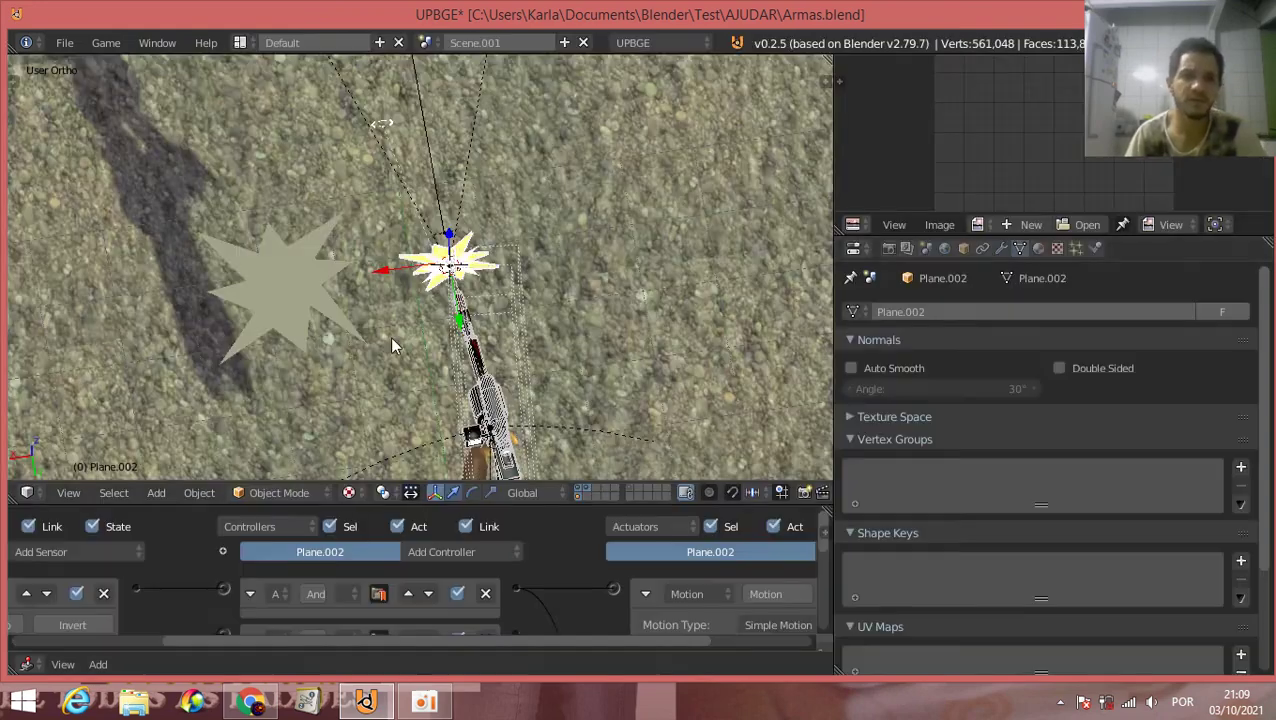
Step: Playtest the flash, then assign the existing white Material to the star Plane.019
key(p)
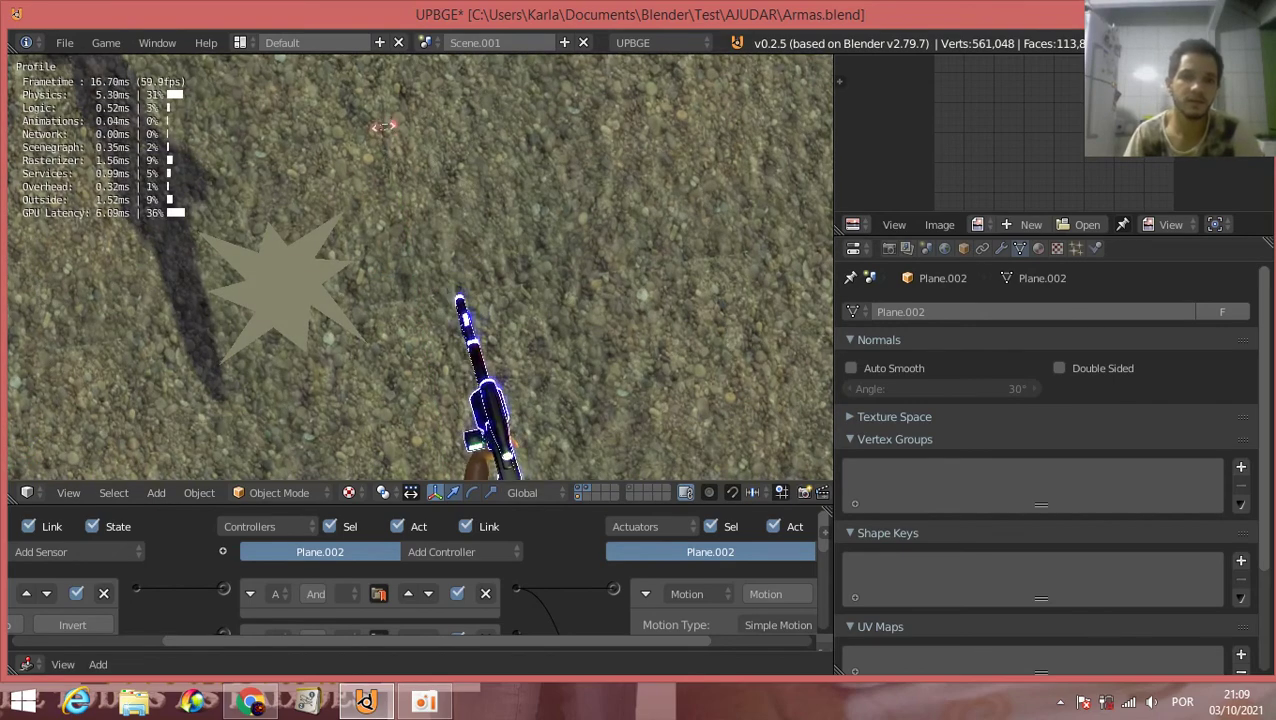
key(Escape)
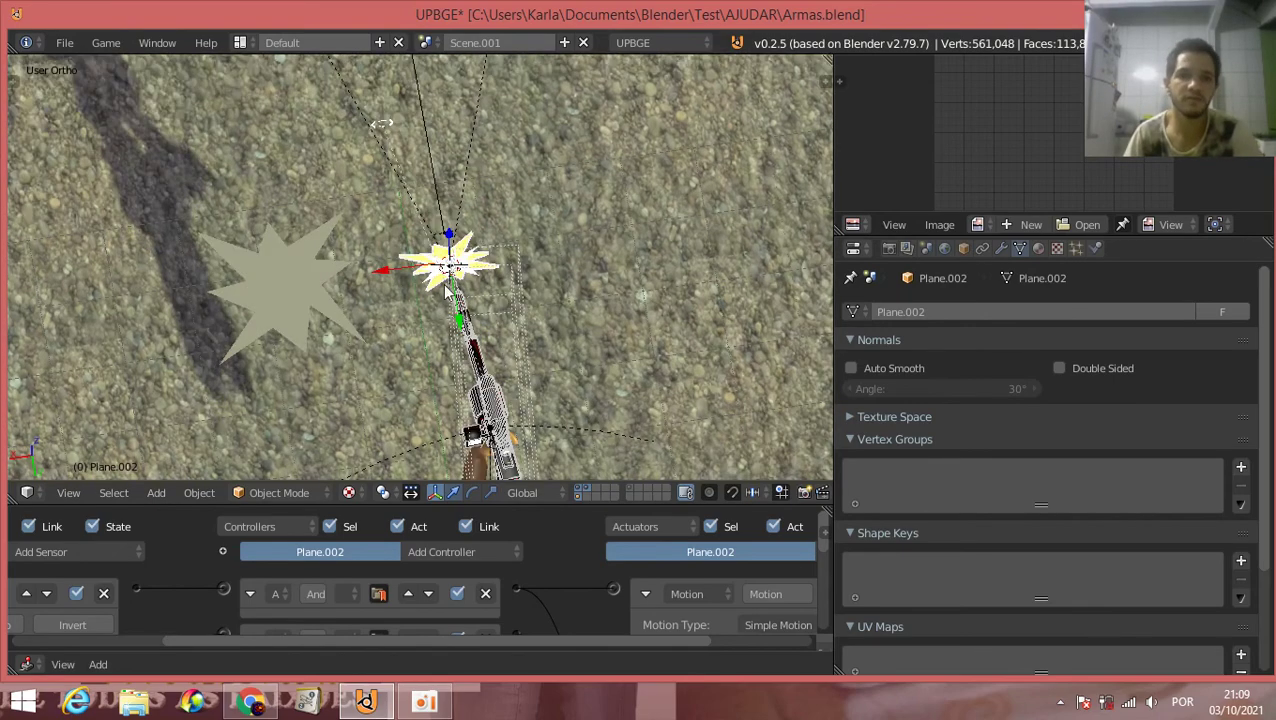
right_click(335, 307)
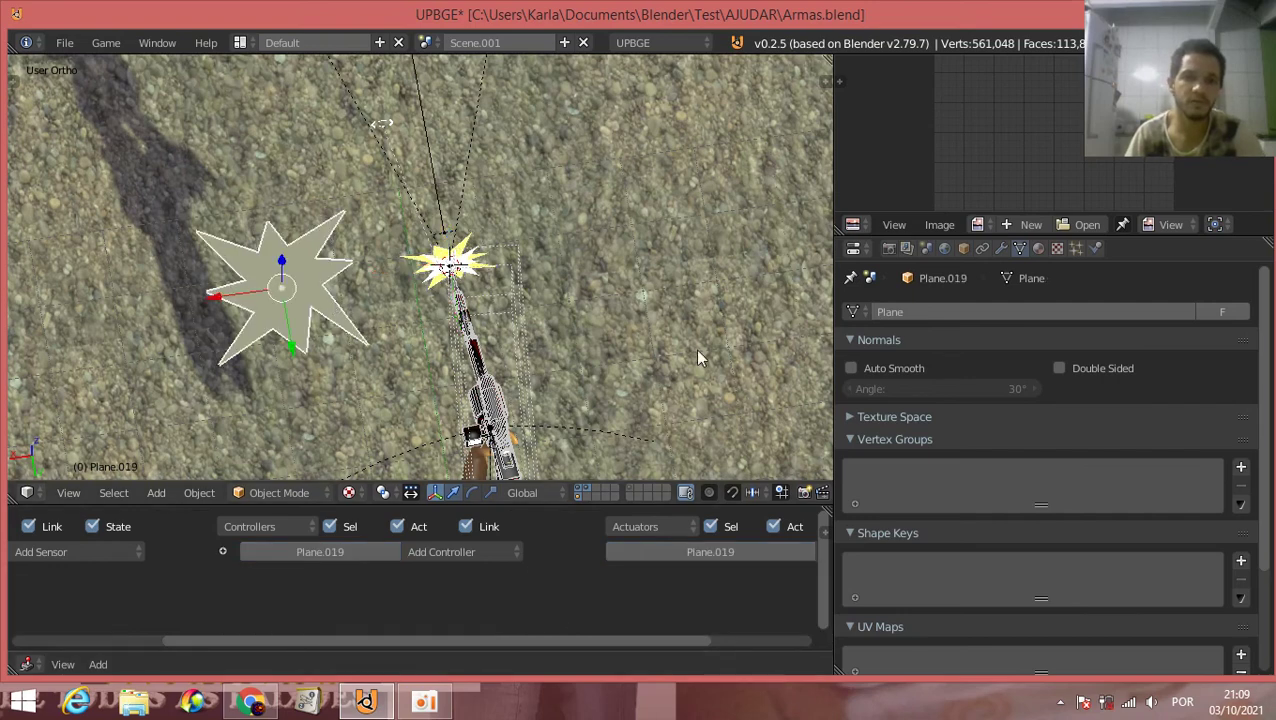
click(1038, 250)
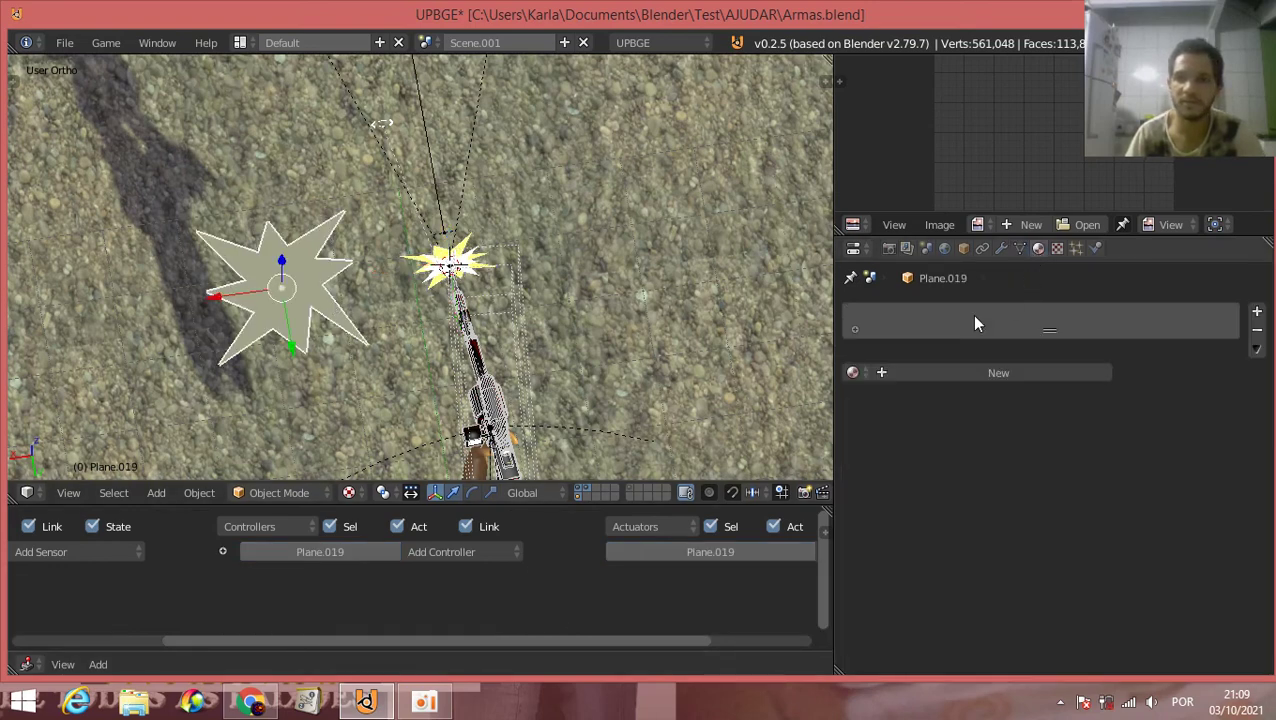
click(854, 373)
click(900, 527)
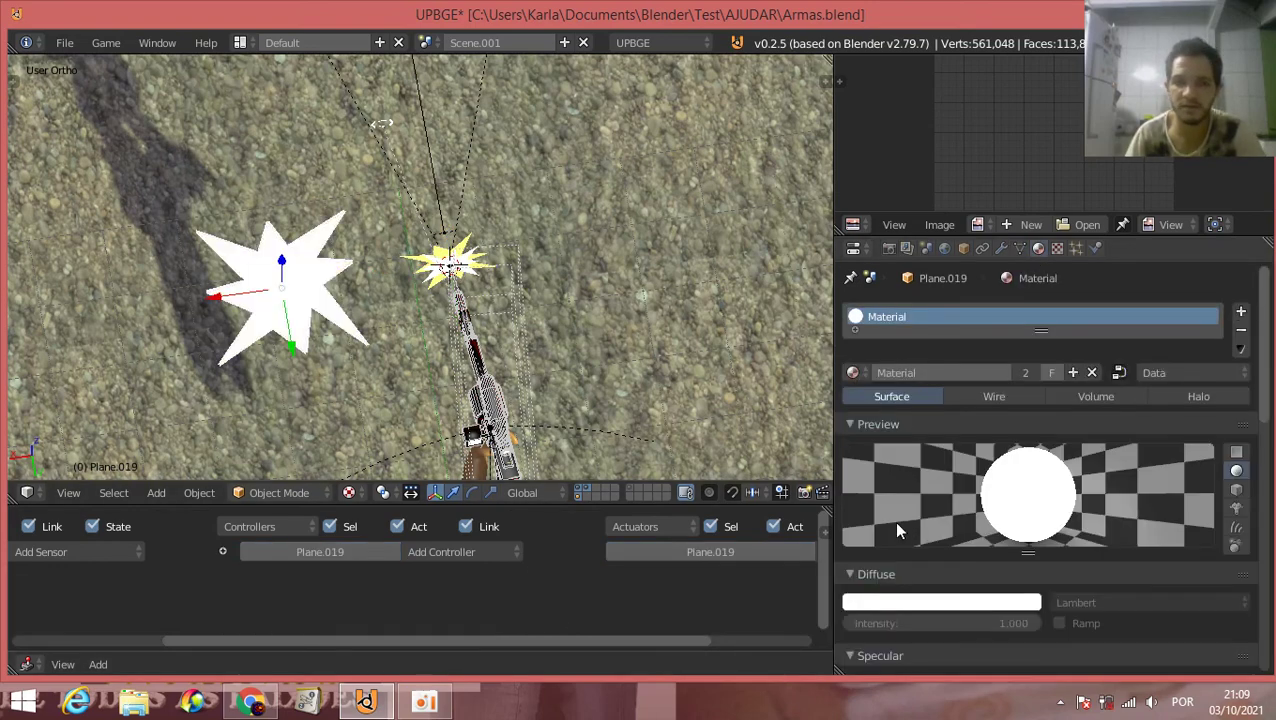
Step: Playtest the scene again, then select the white star Plane.019 back in the editor
key(p)
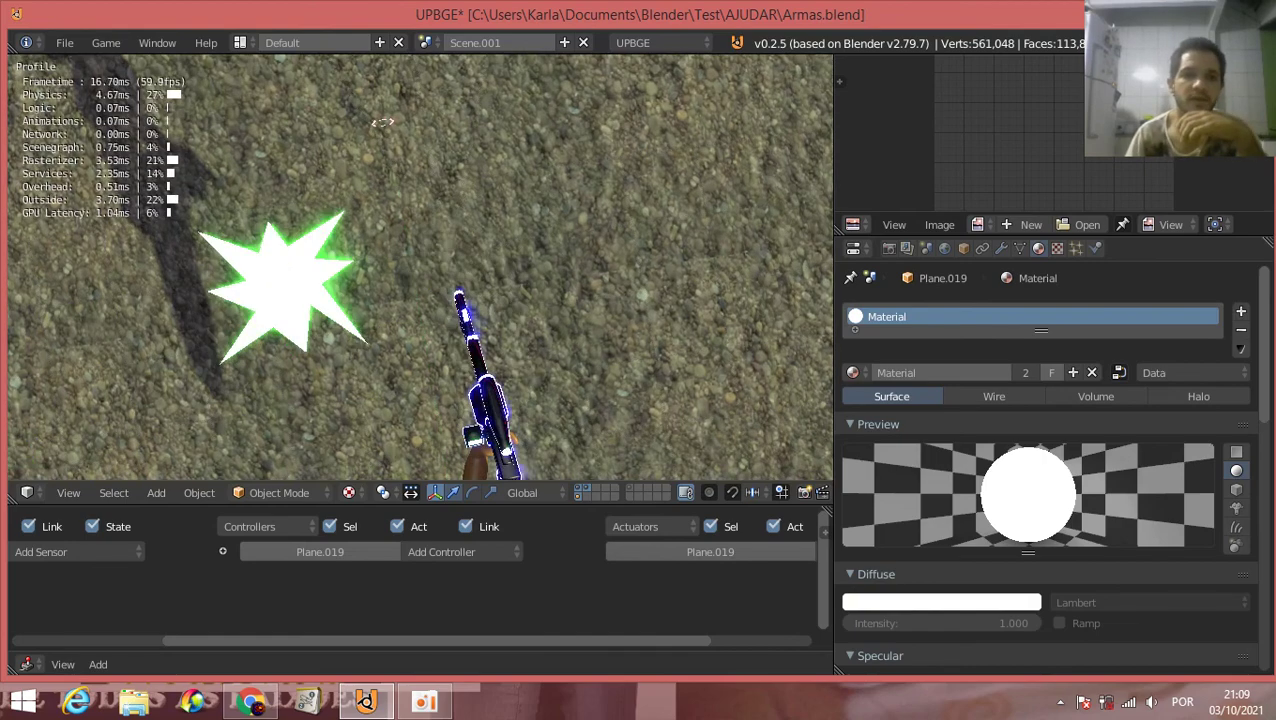
key(Escape)
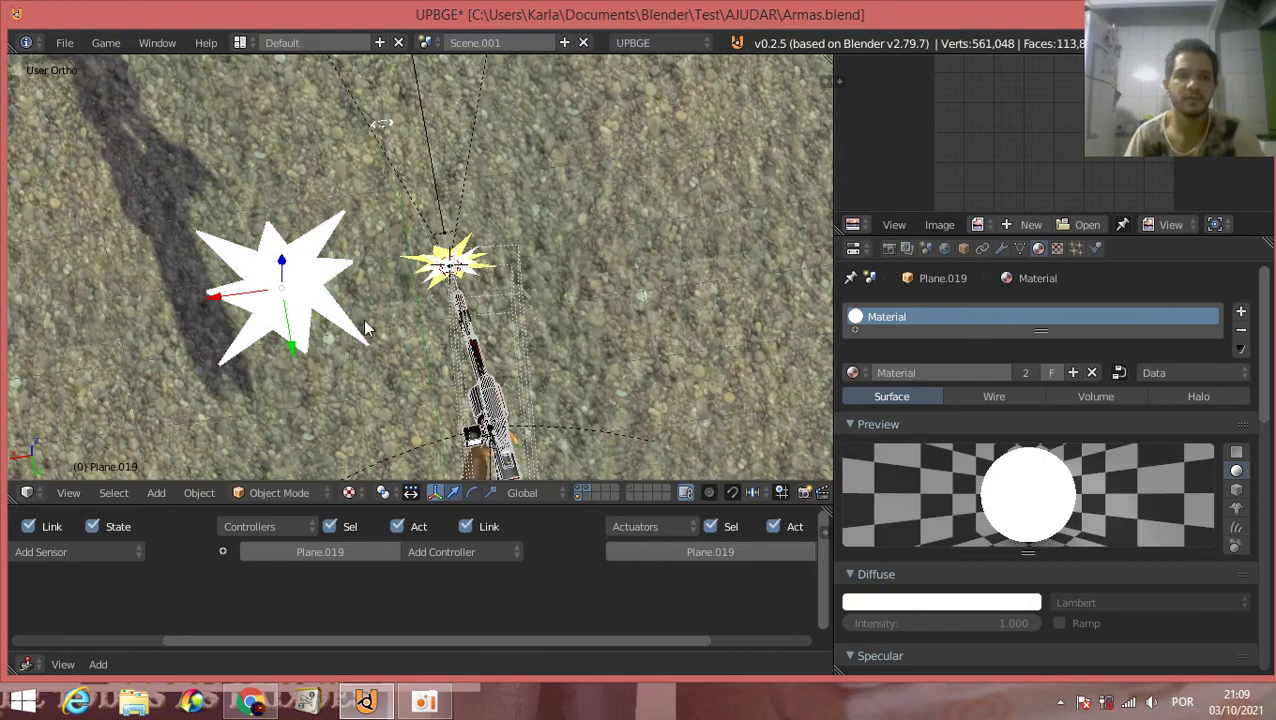
right_click(334, 287)
right_click(295, 275)
Step: Delete the white star and add a new cube near the gun
key(x)
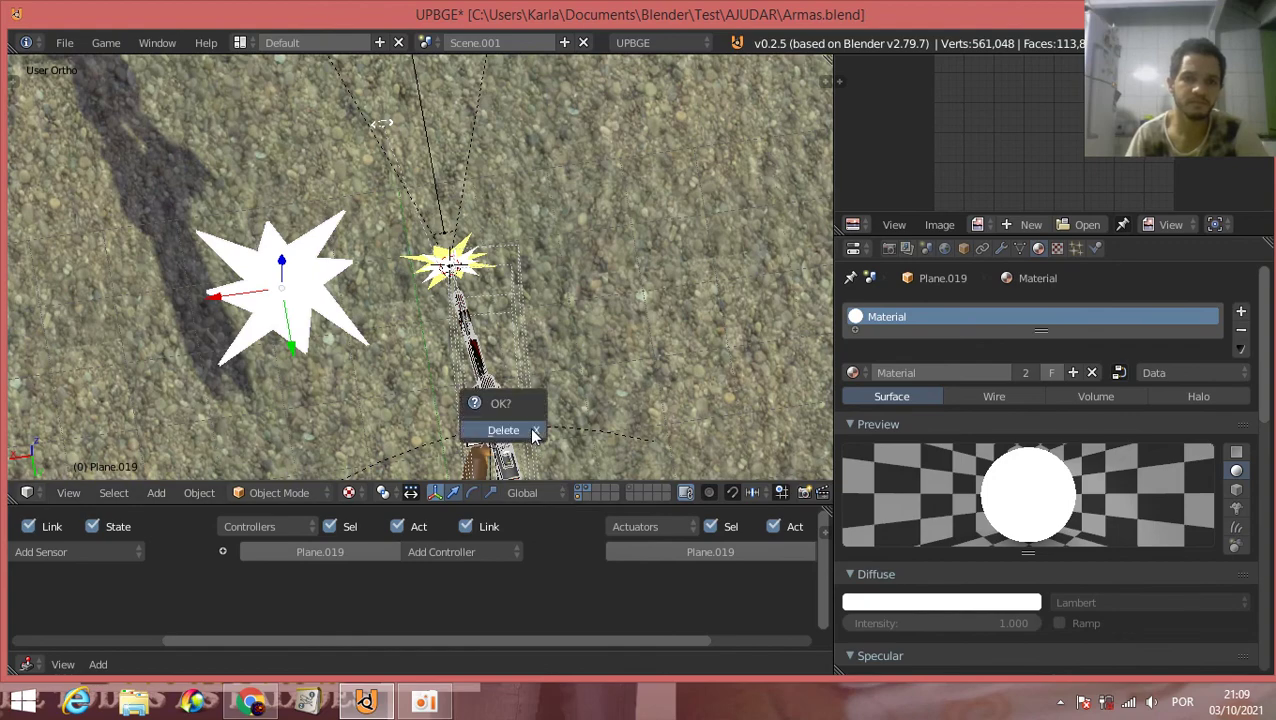
click(531, 435)
middle_drag(358, 367, 413, 297)
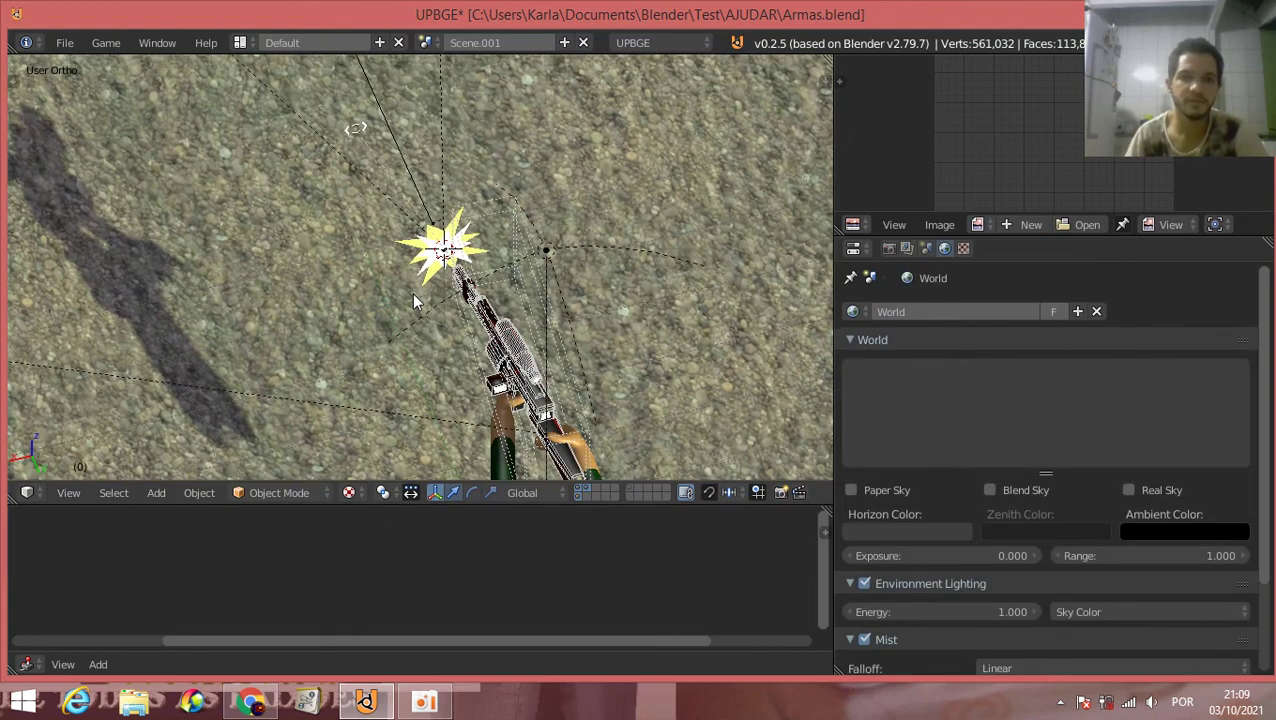
key(ctrl+a)
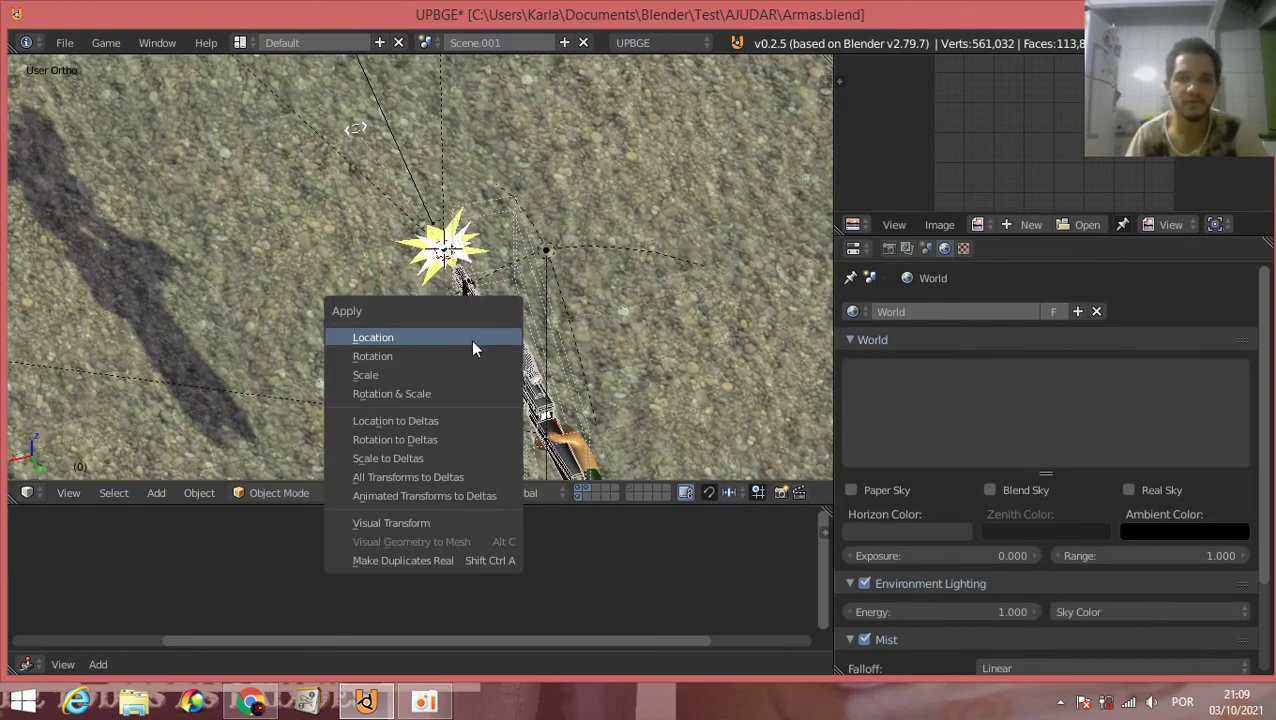
key(shift+a)
click(692, 344)
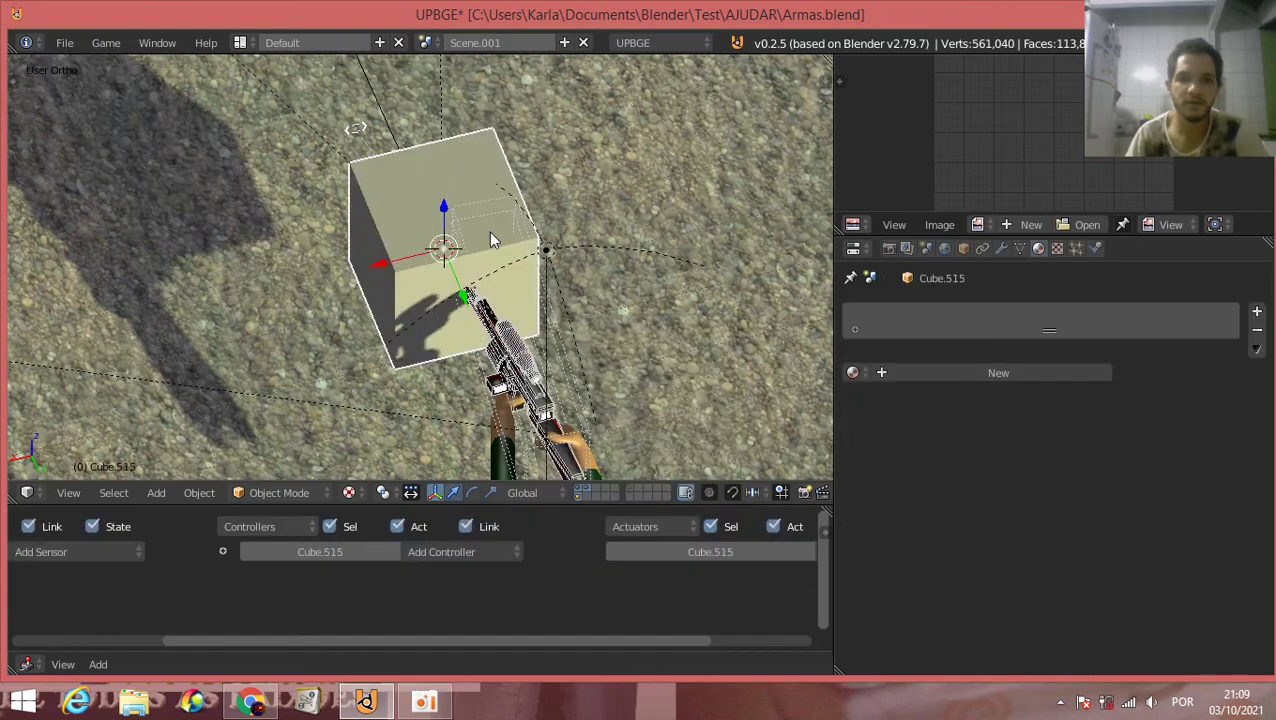
Step: Move the cube away from the gun and reshape its mesh into a thin bar stretched along Y
mouse_move(596, 239)
middle_down()
mouse_move(658, 252)
mouse_move(560, 302)
middle_up()
key(g)
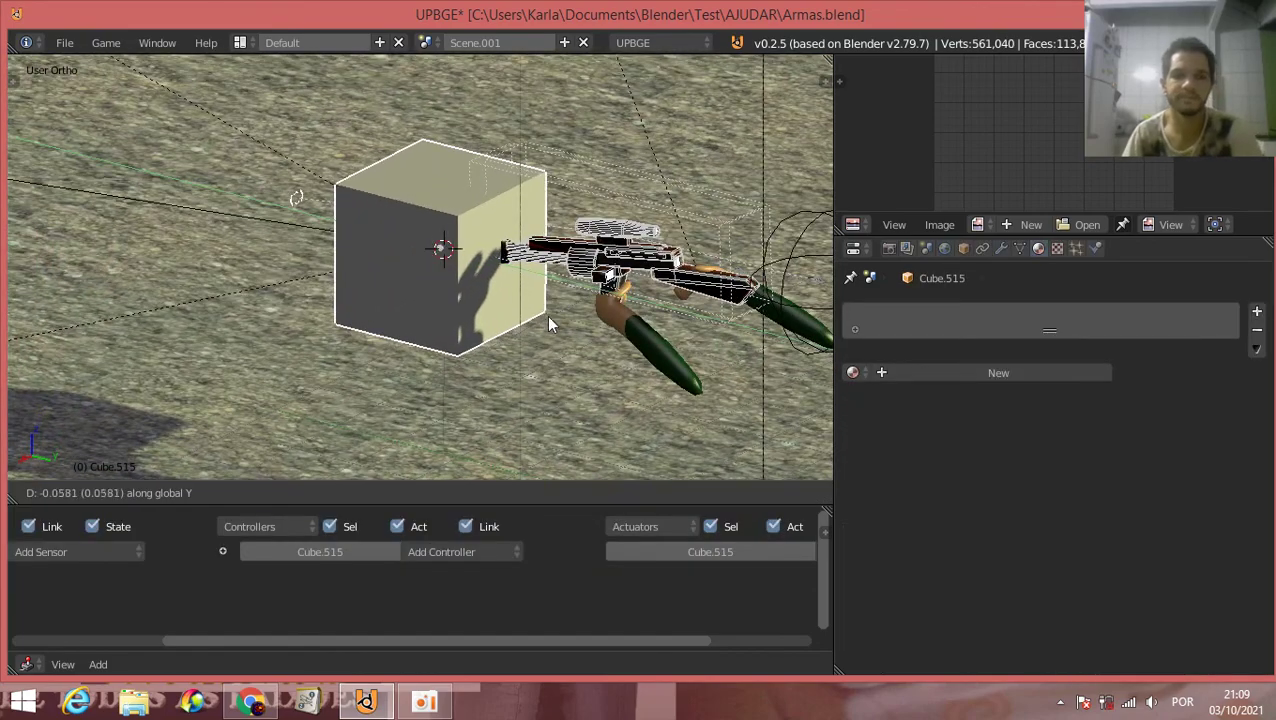
click(480, 366)
key(Tab)
key(s)
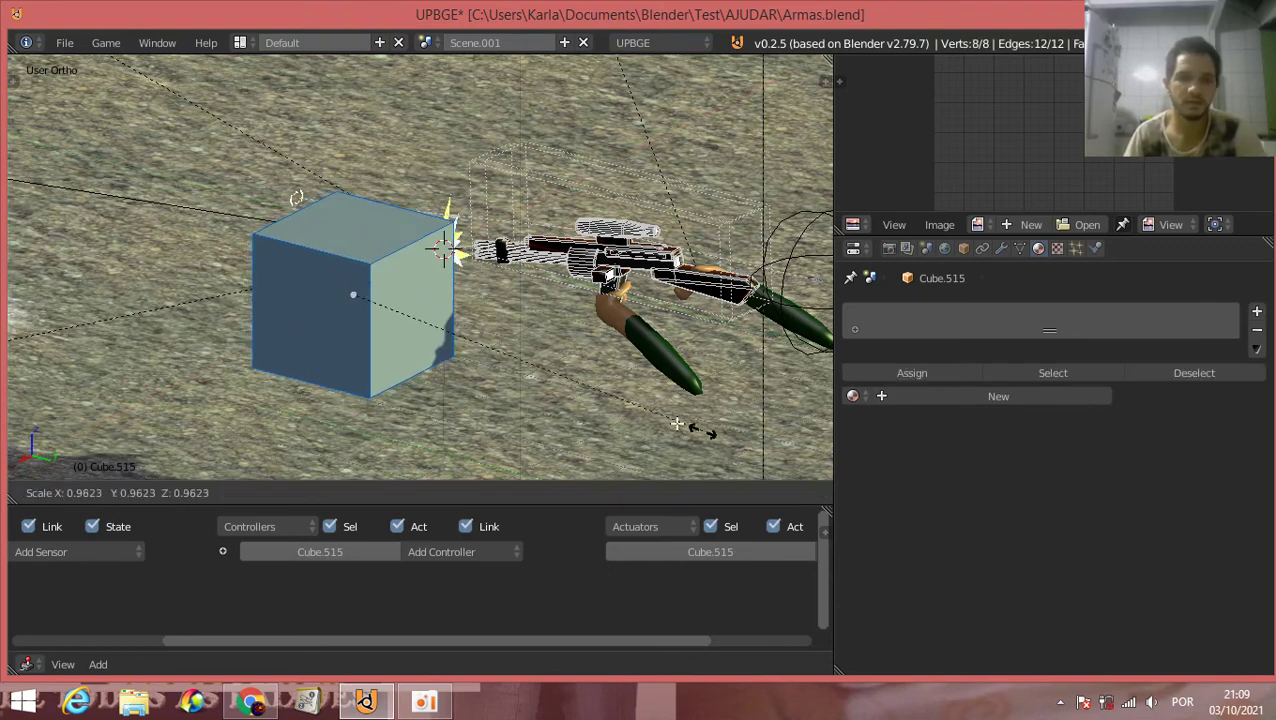
key(x)
key(y)
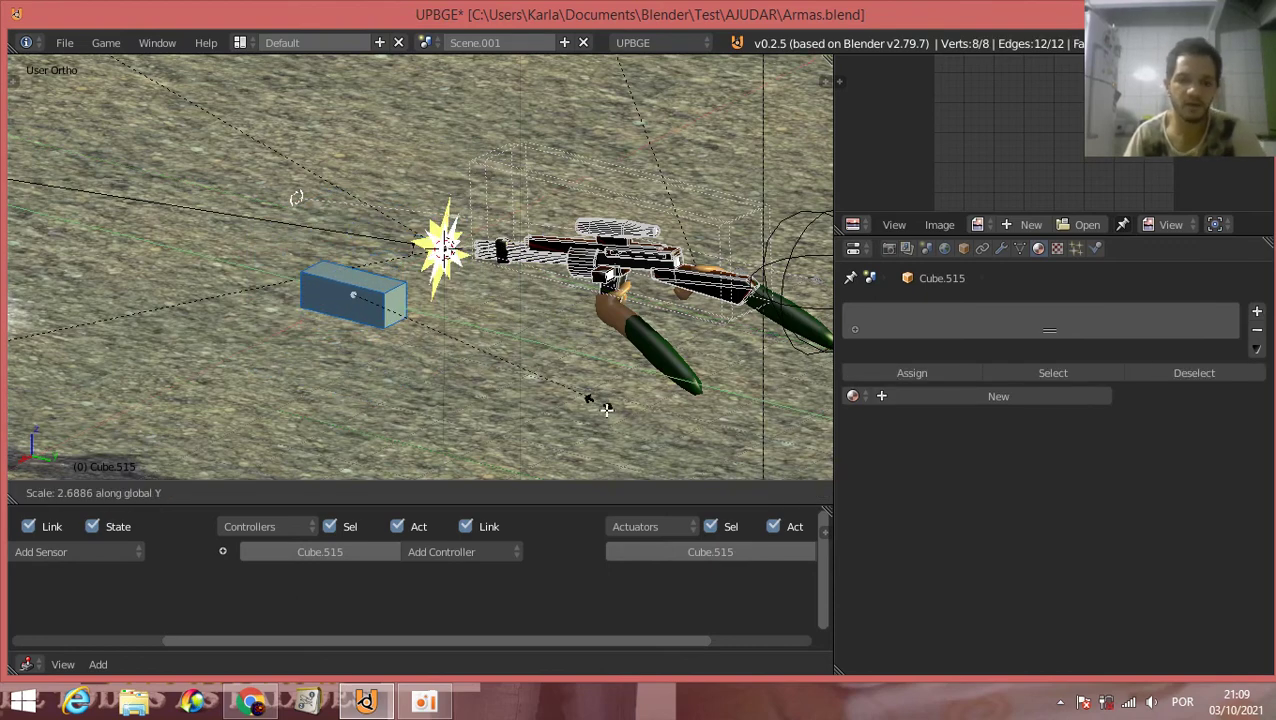
click(700, 460)
Step: Duplicate the bar twice, offsetting the copies along X, Z and Y and stretching one along Y
key(shift+d)
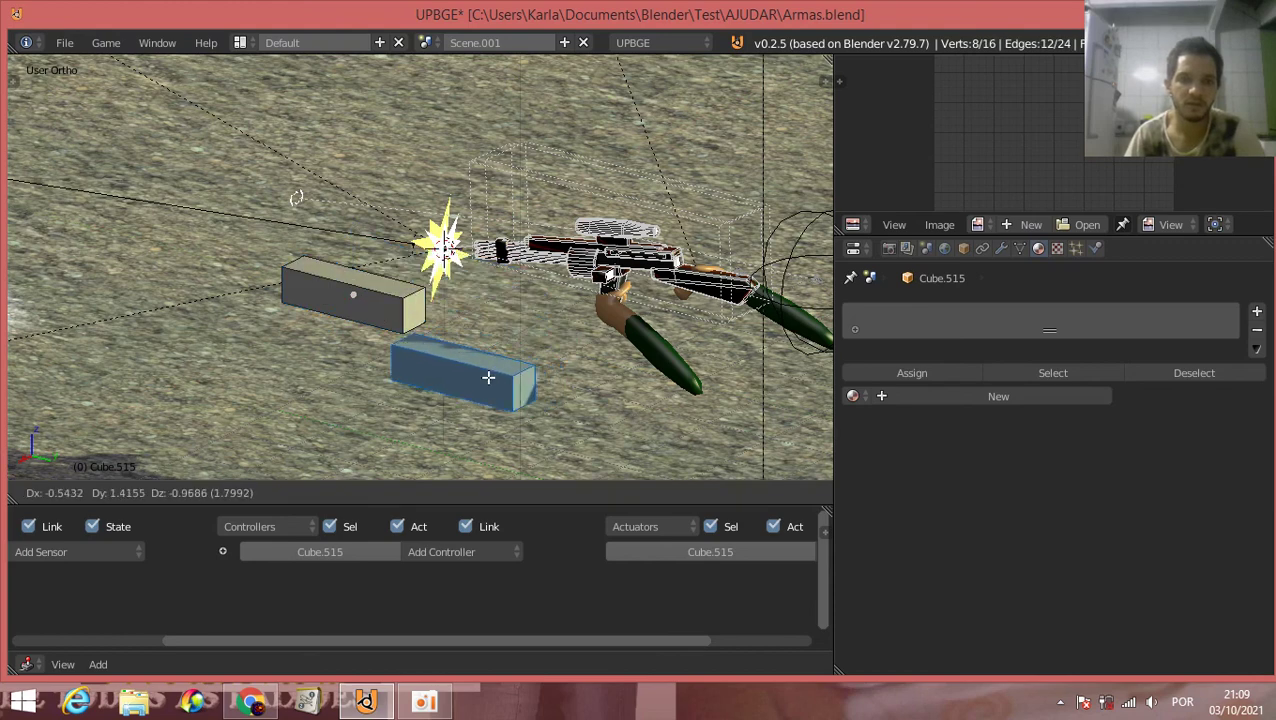
key(x)
click(458, 397)
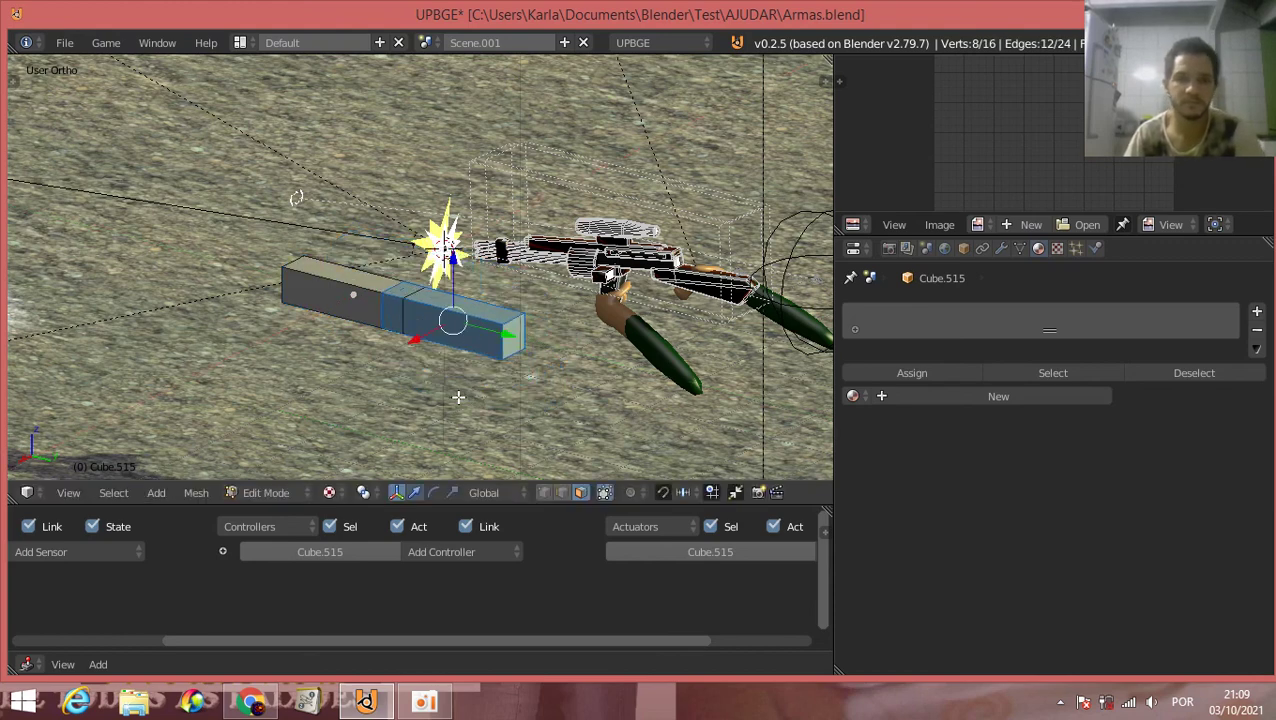
key(g)
key(z)
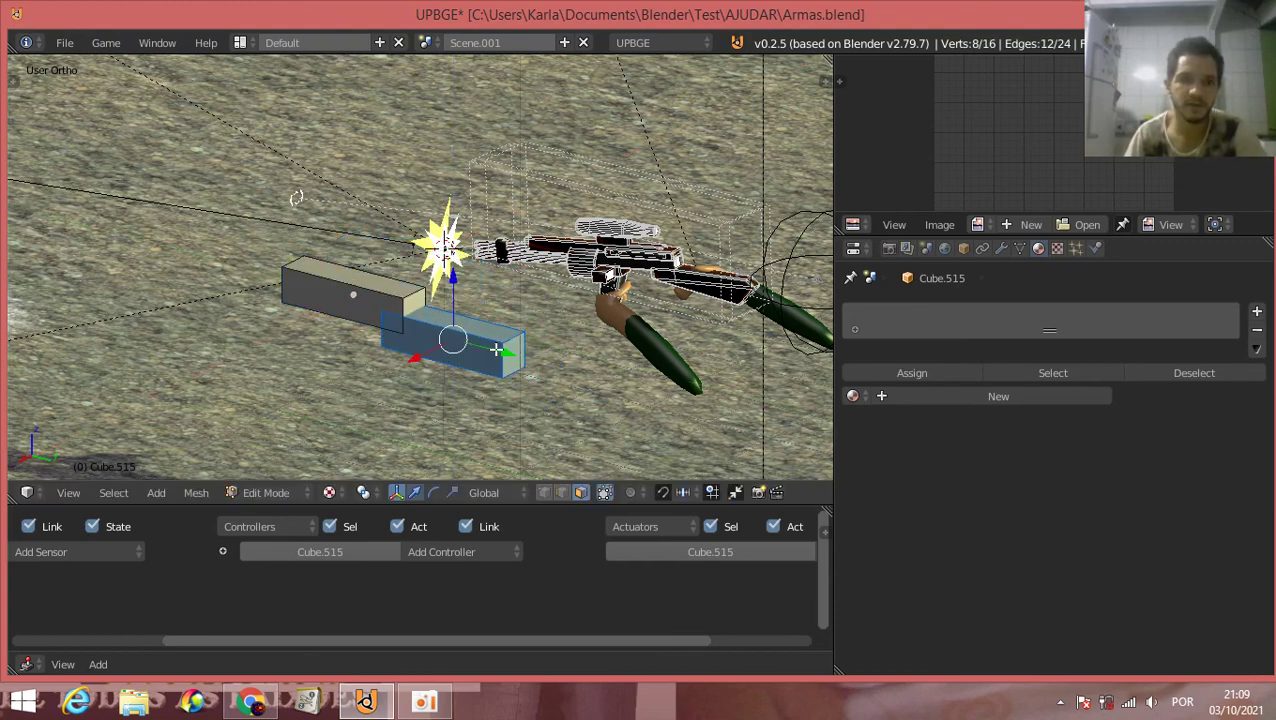
key(g)
key(y)
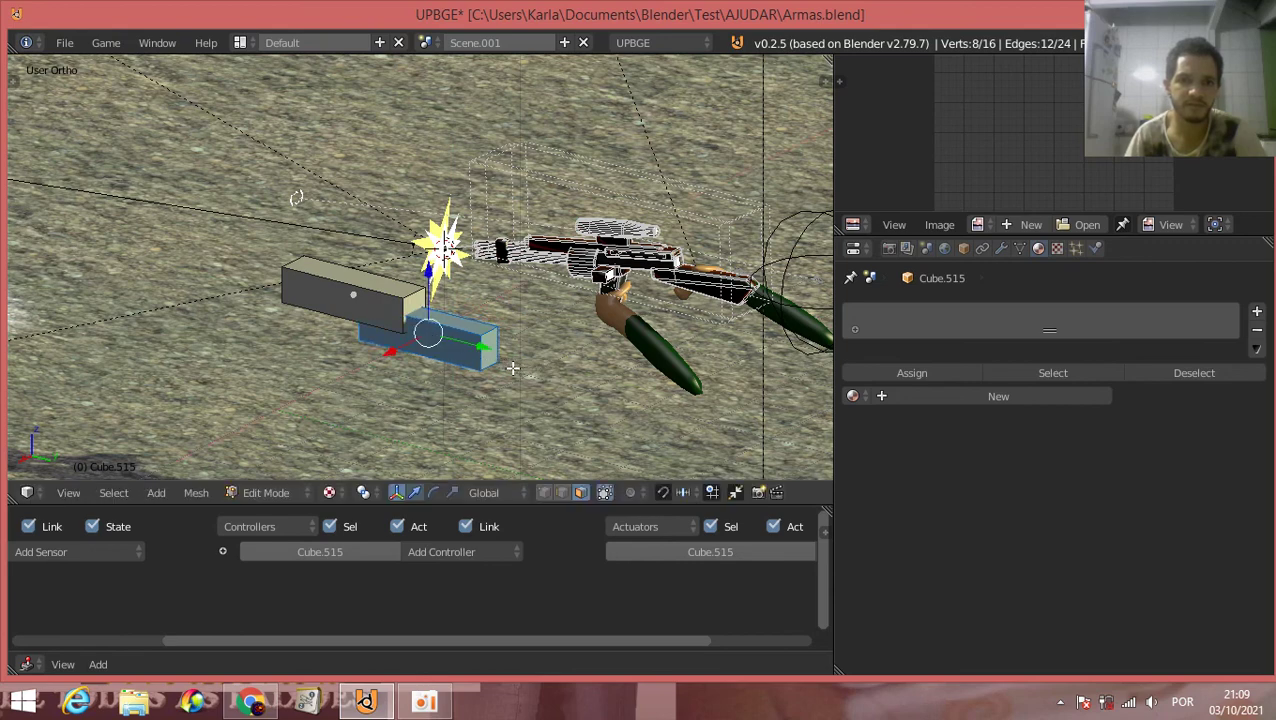
key(shift+d)
right_click(497, 344)
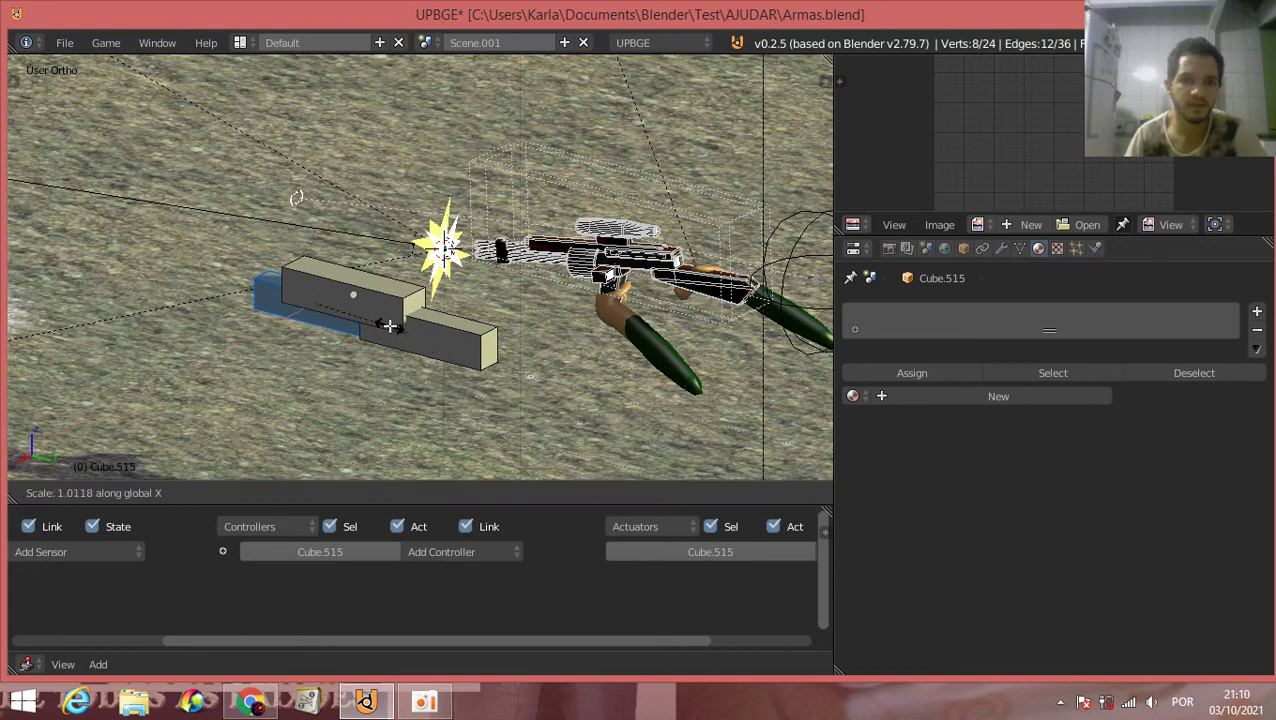
key(y)
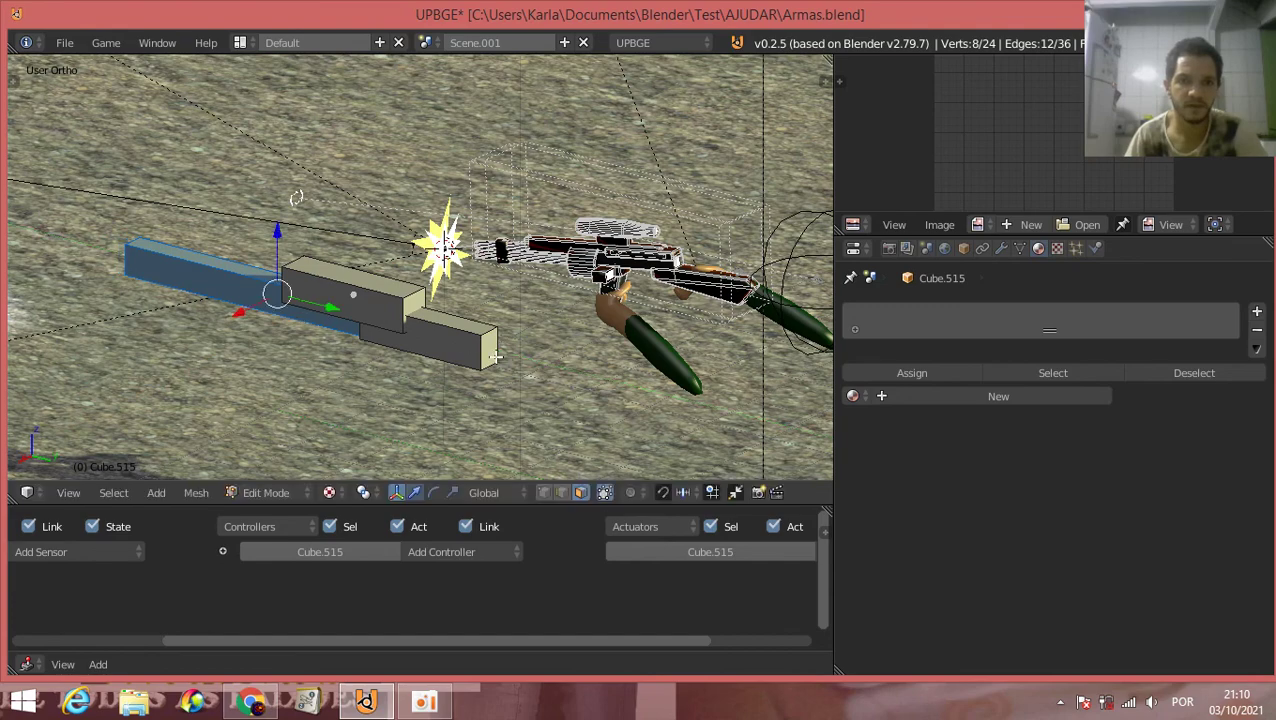
Step: Extrude the bar's end face, then lower and push it outward to bend the bar down
middle_drag(489, 352, 482, 403)
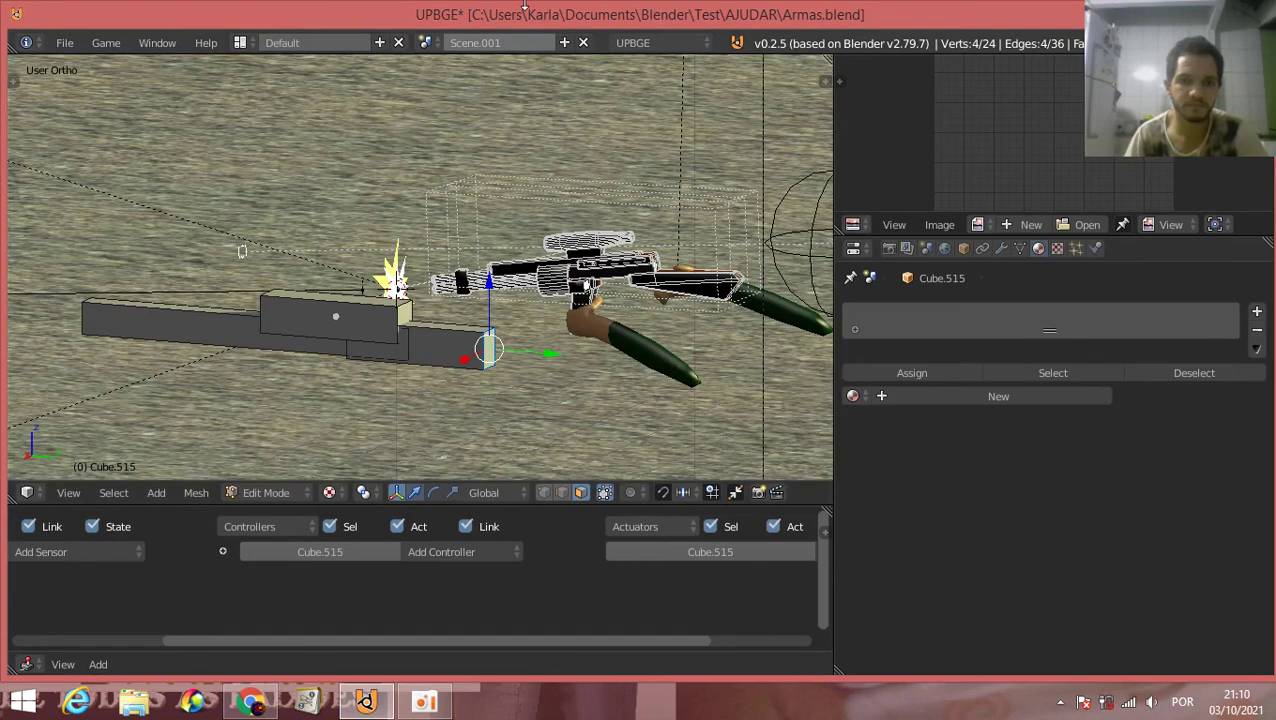
middle_drag(571, 464, 497, 342)
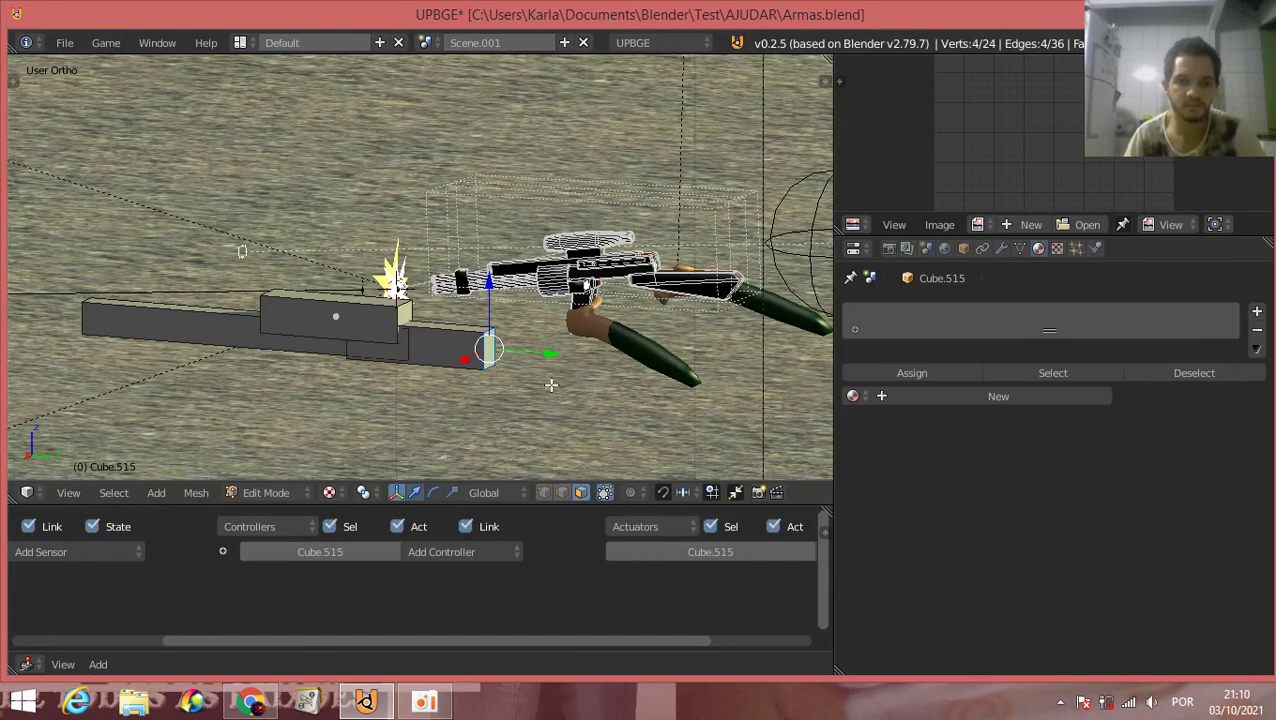
key(e)
click(600, 390)
mouse_move(600, 390)
middle_down()
mouse_move(652, 467)
mouse_move(599, 389)
middle_up()
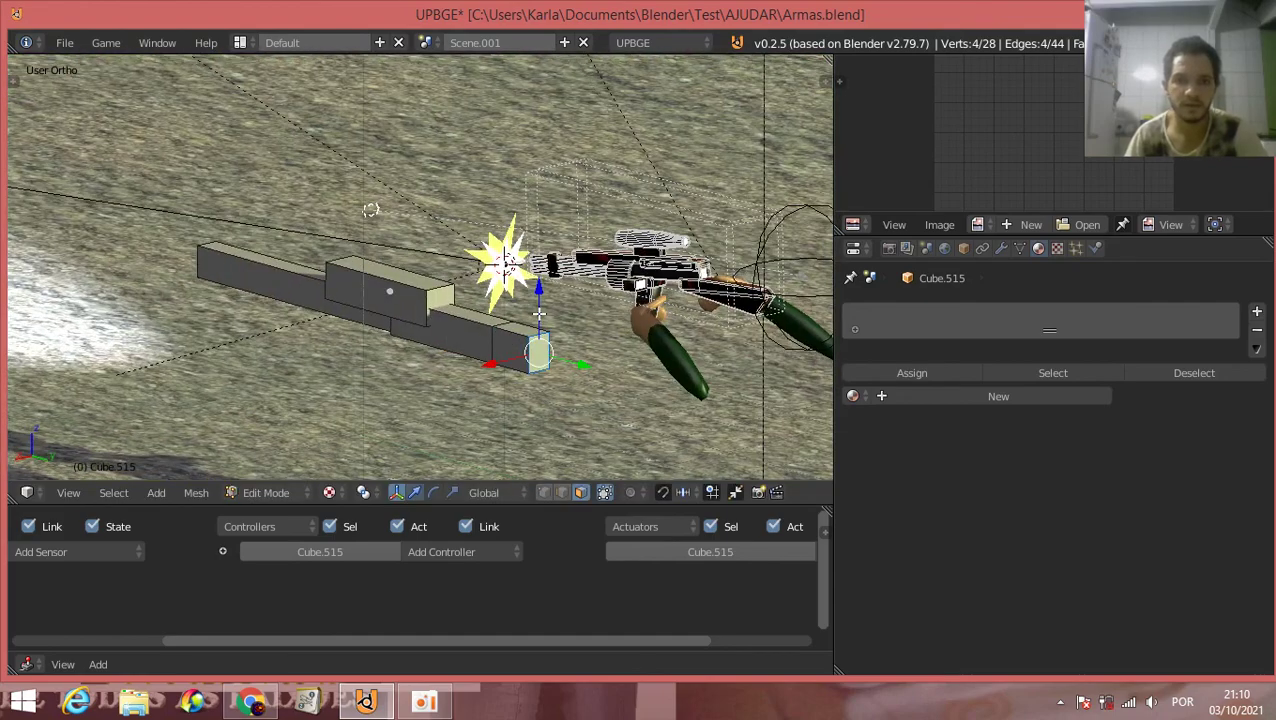
drag(539, 313, 545, 364)
drag(565, 414, 607, 426)
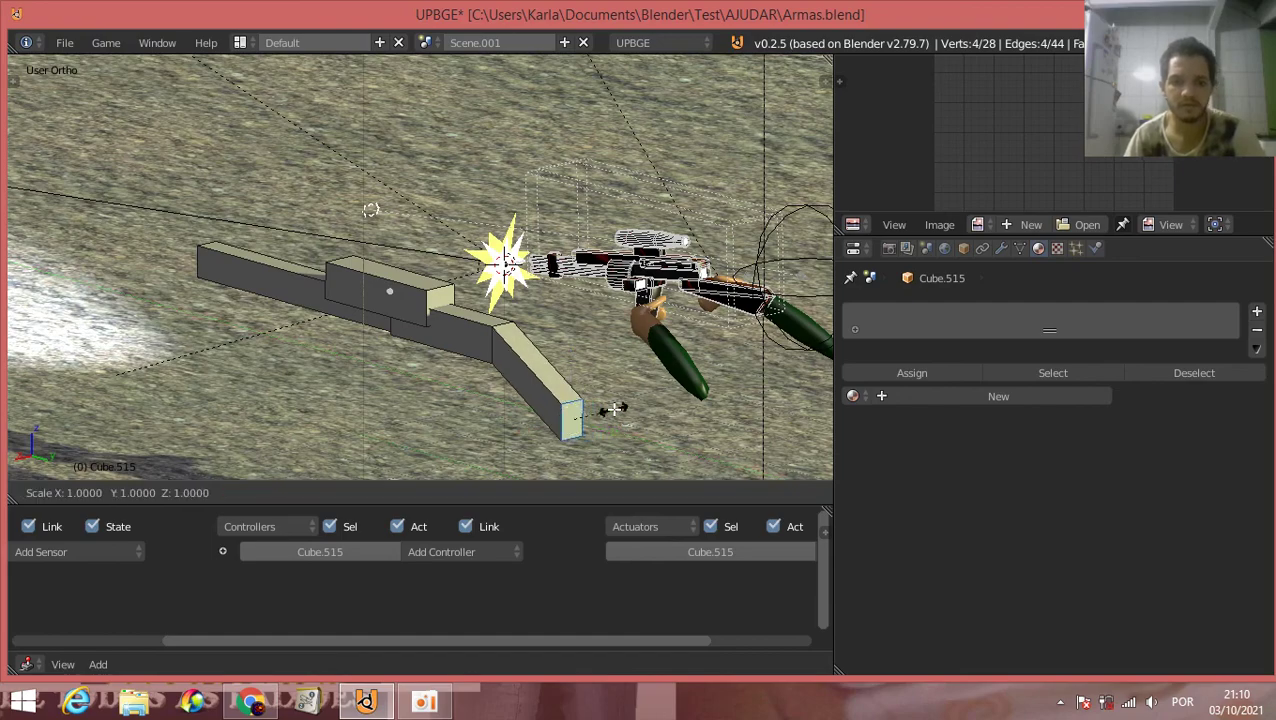
click(637, 76)
Step: Return to Object Mode and orbit around to inspect the bent bar
key(Tab)
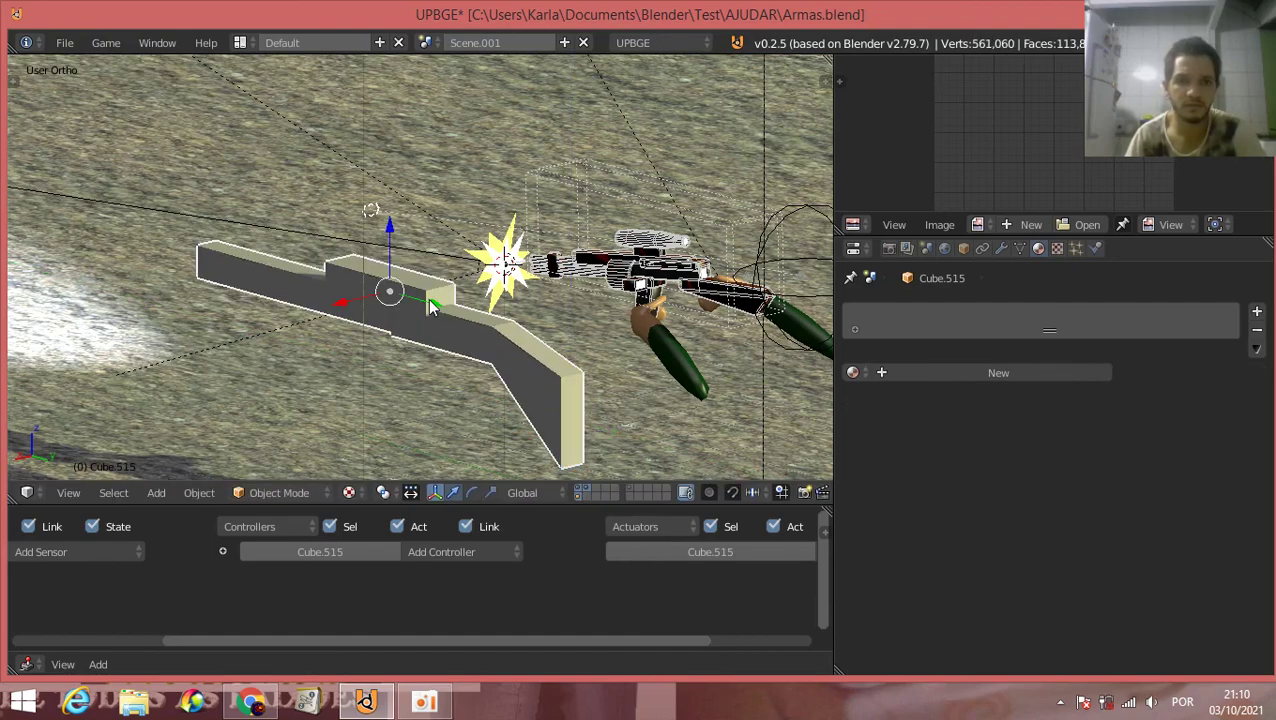
mouse_move(377, 336)
middle_down()
mouse_move(334, 318)
mouse_move(328, 344)
middle_up()
key(Tab)
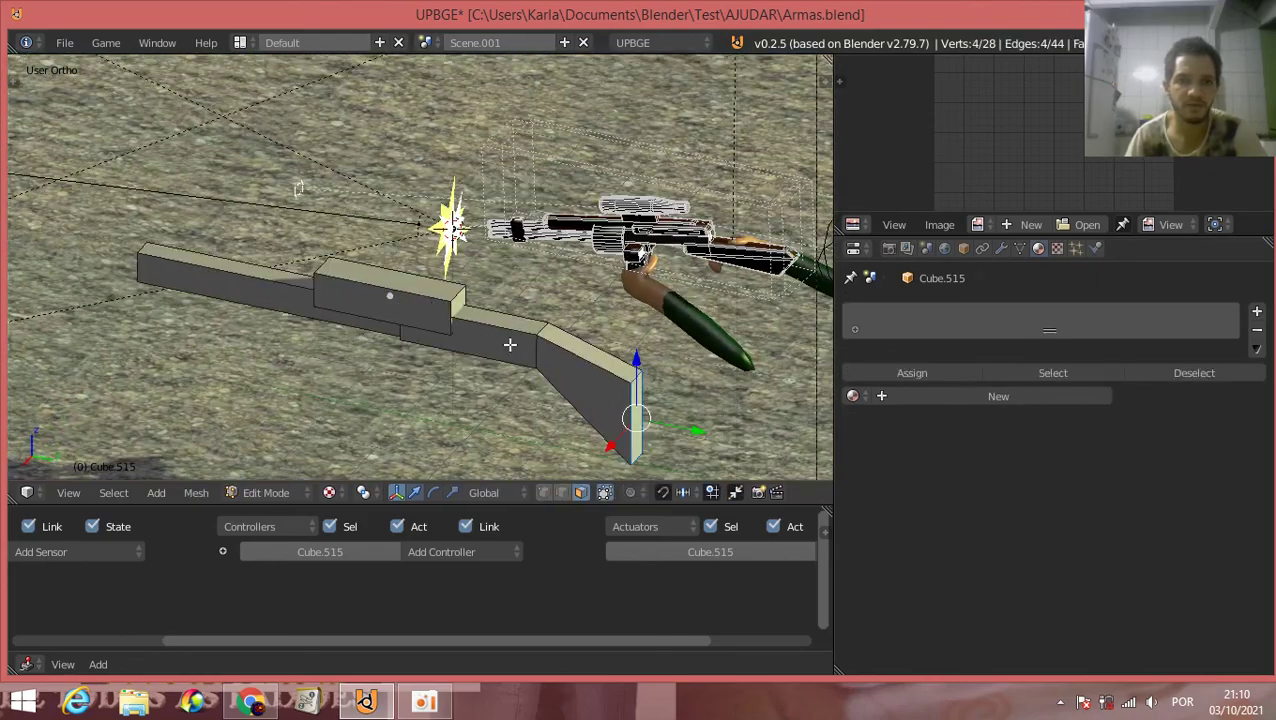
key(Tab)
mouse_move(407, 326)
middle_down()
mouse_move(295, 266)
mouse_move(420, 312)
middle_up()
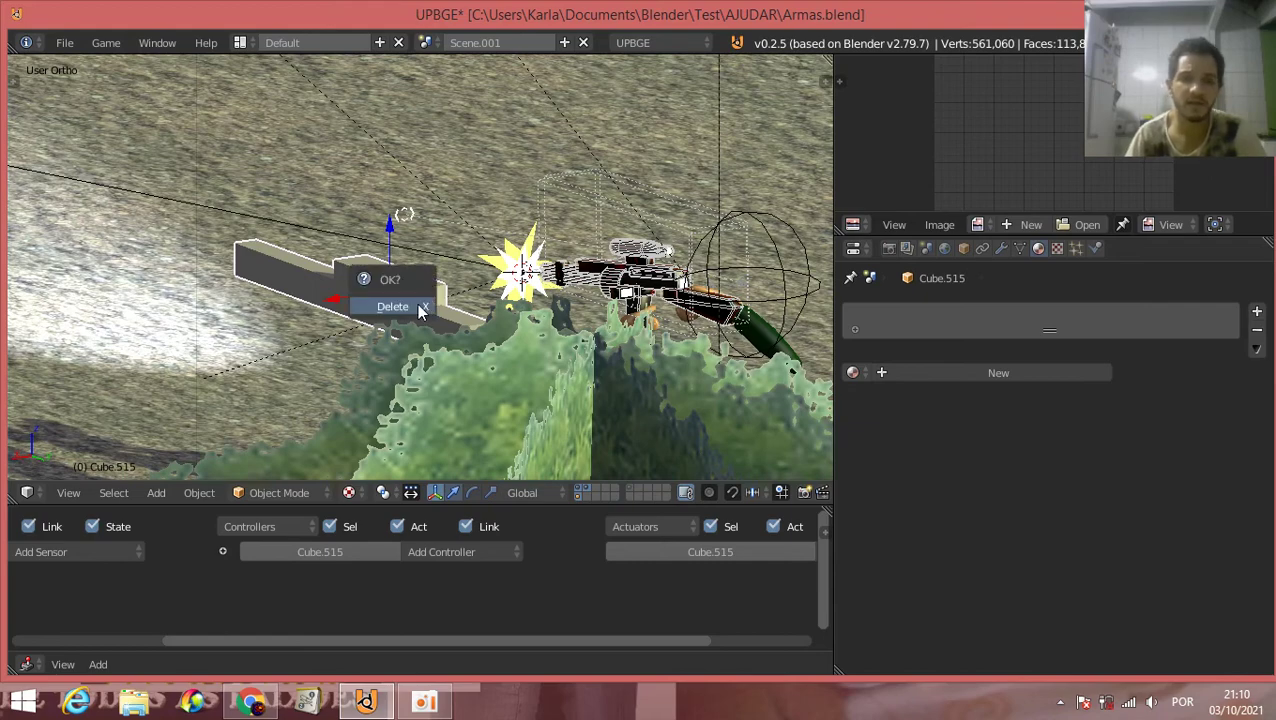
Step: Delete the bar object, switch to the scene camera view and maximize the 3D view
click(419, 308)
click(67, 493)
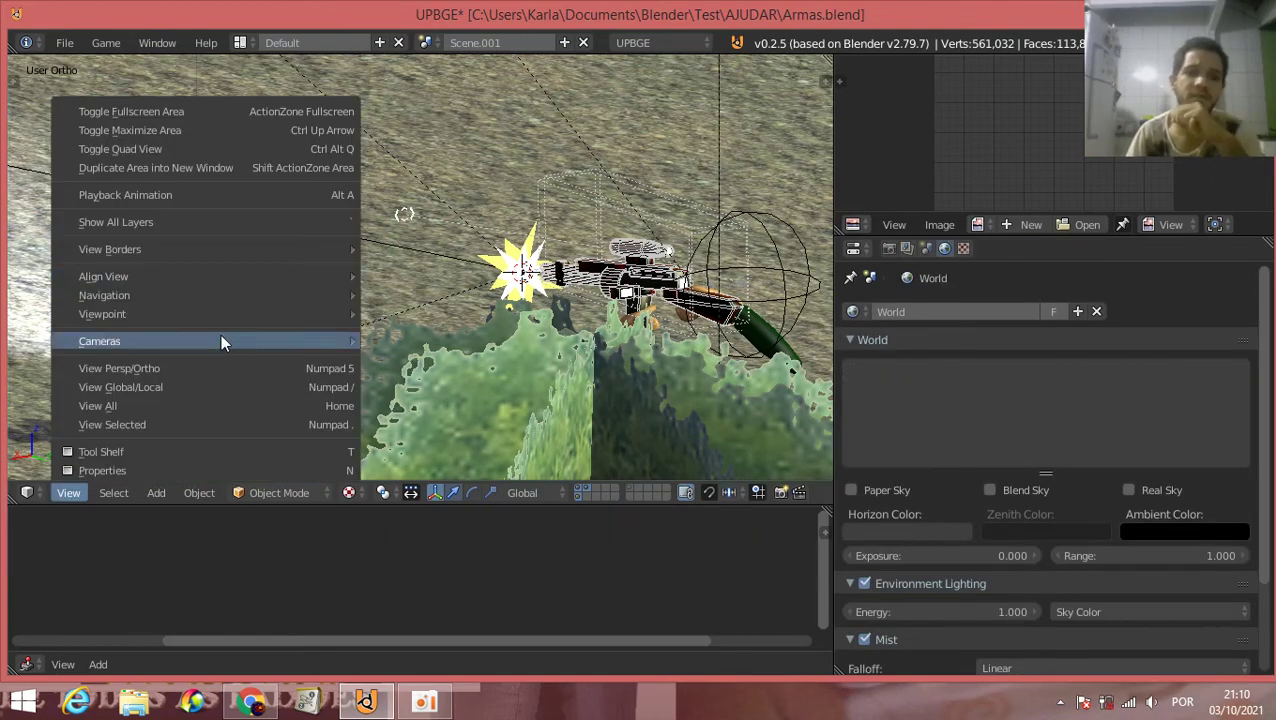
mouse_move(220, 334)
click(422, 370)
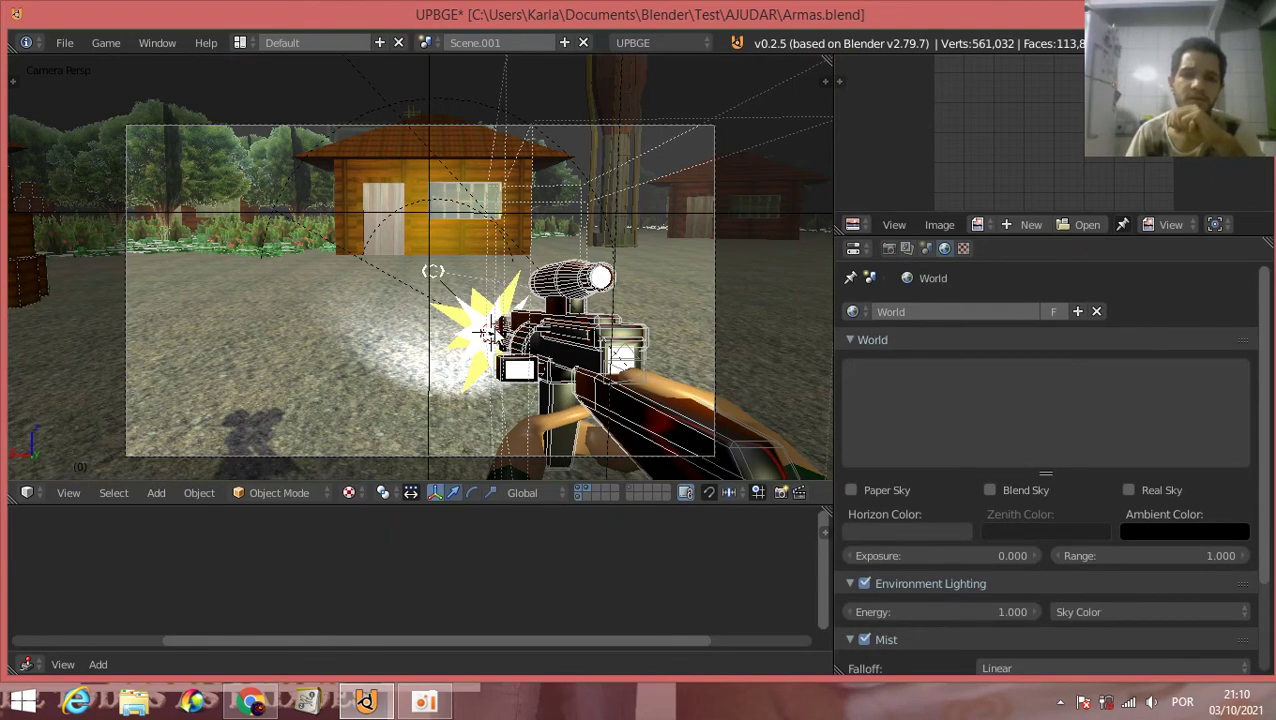
key(ctrl+space)
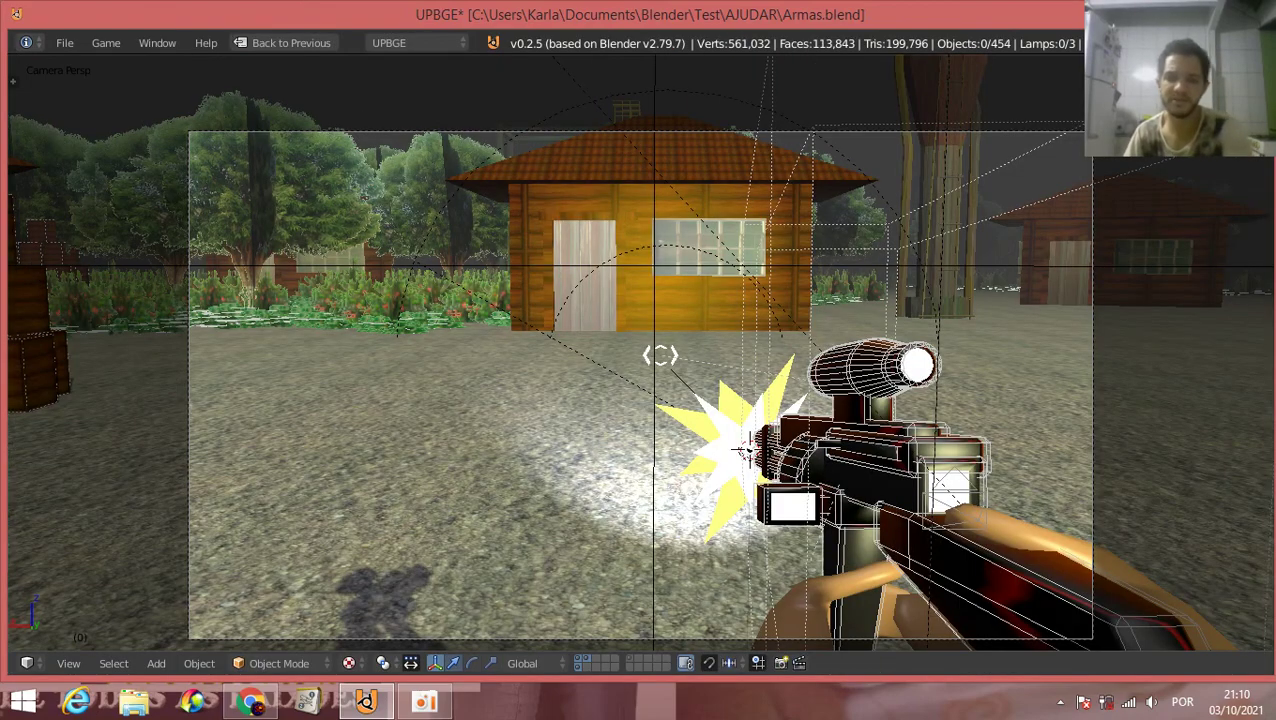
Step: Start the game, walk forward and repeatedly shoot the crate stack by the house
key(p)
key(w)
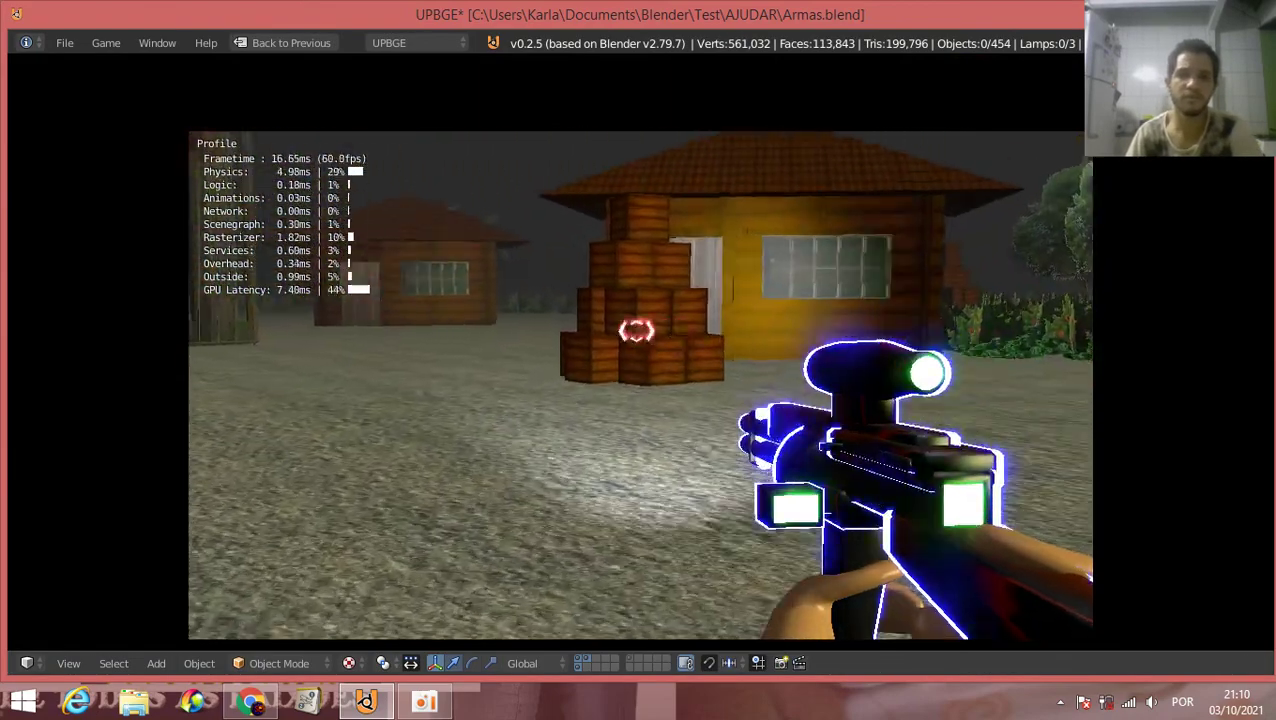
click(657, 350)
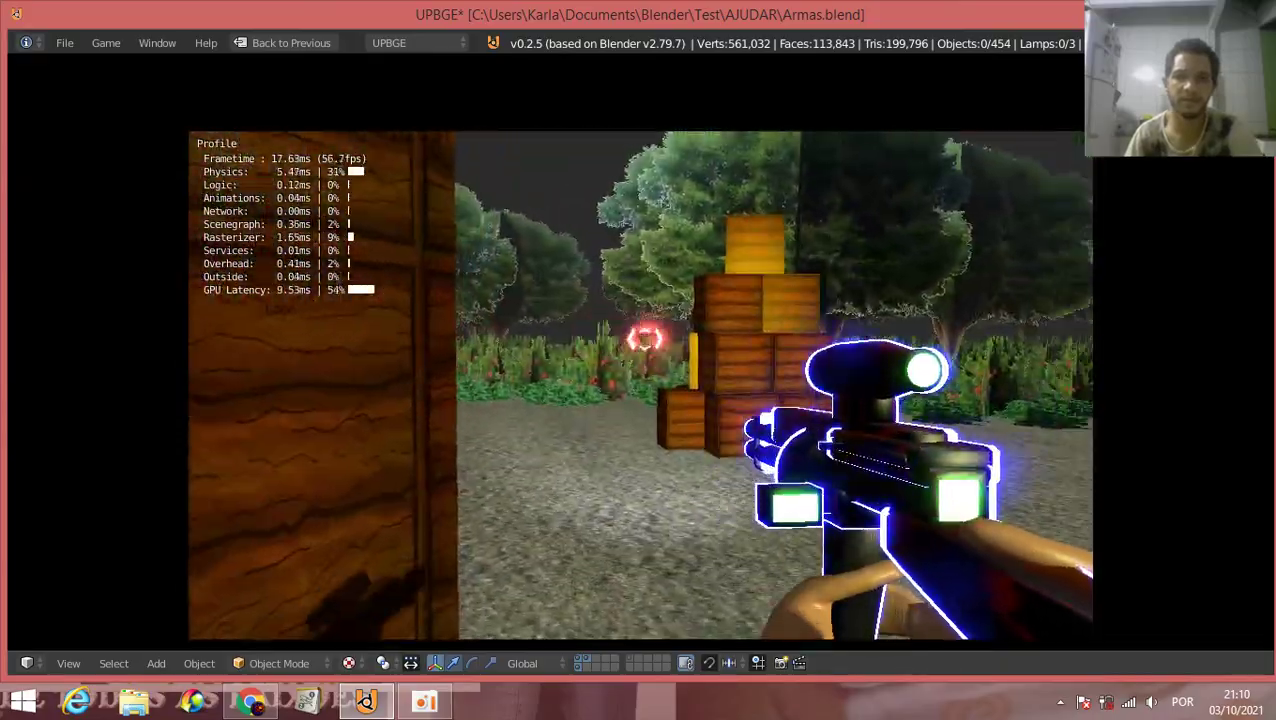
click(662, 357)
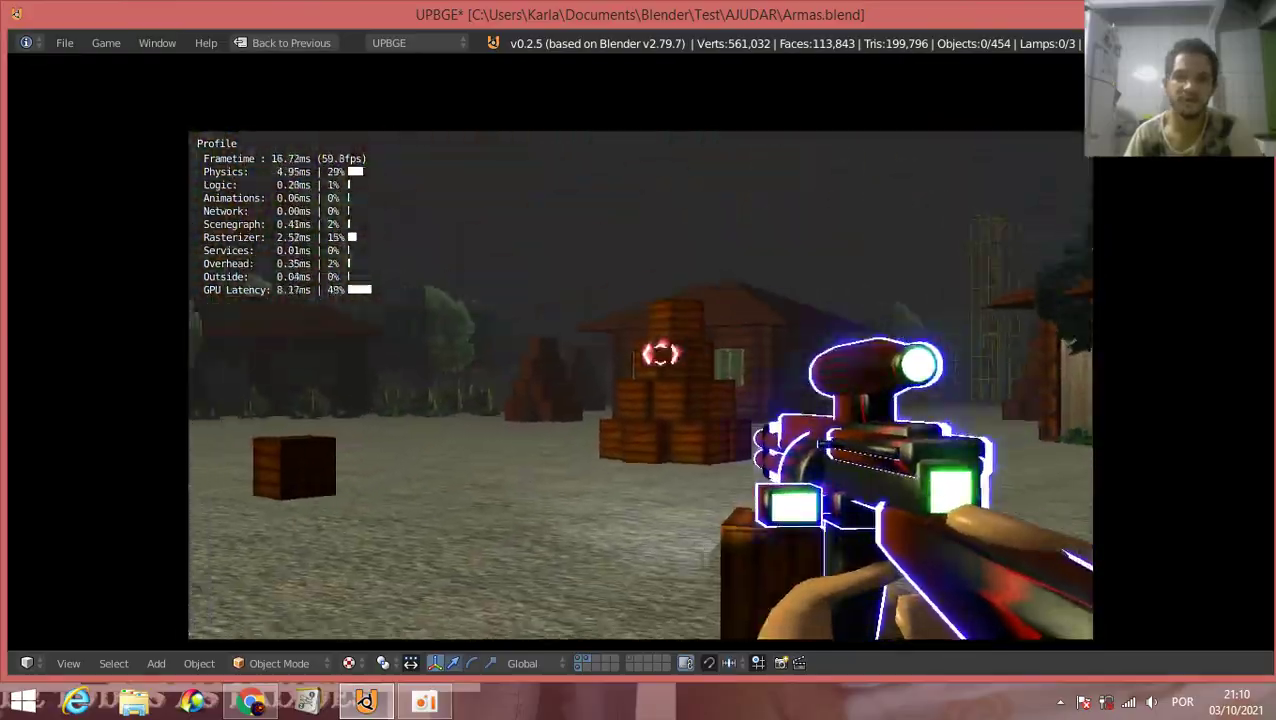
click(660, 355)
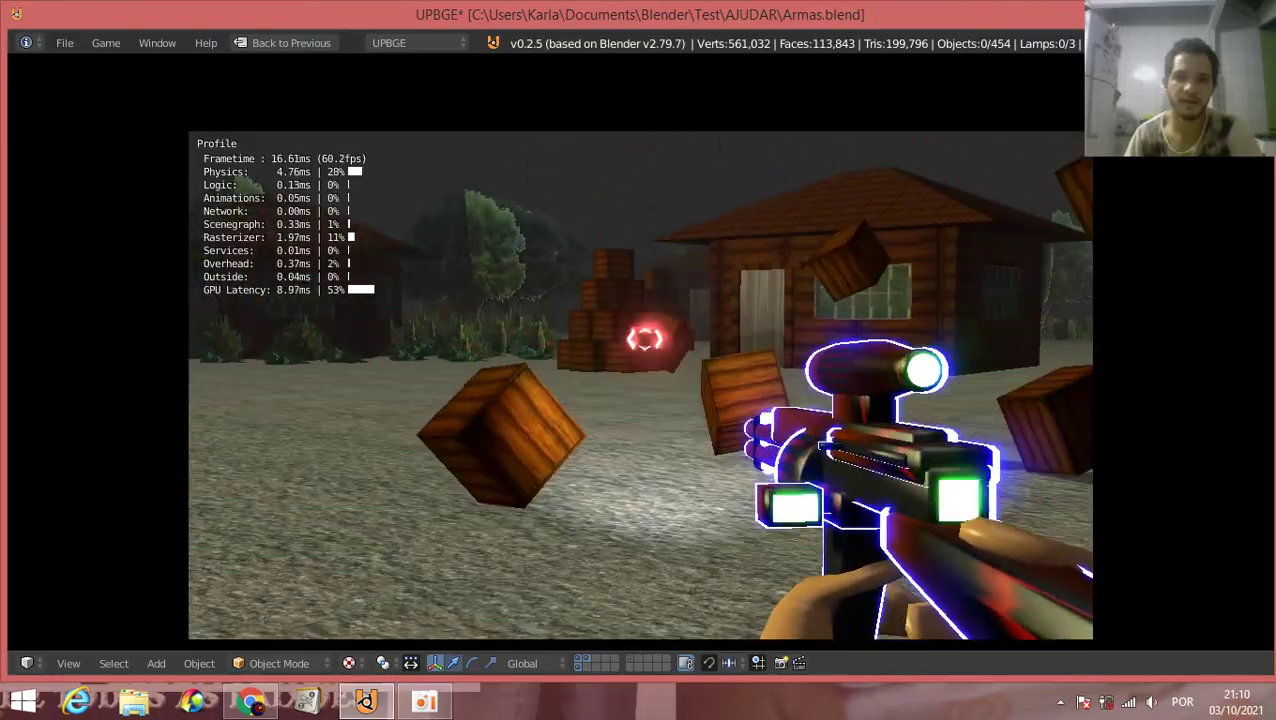
click(660, 355)
click(660, 355)
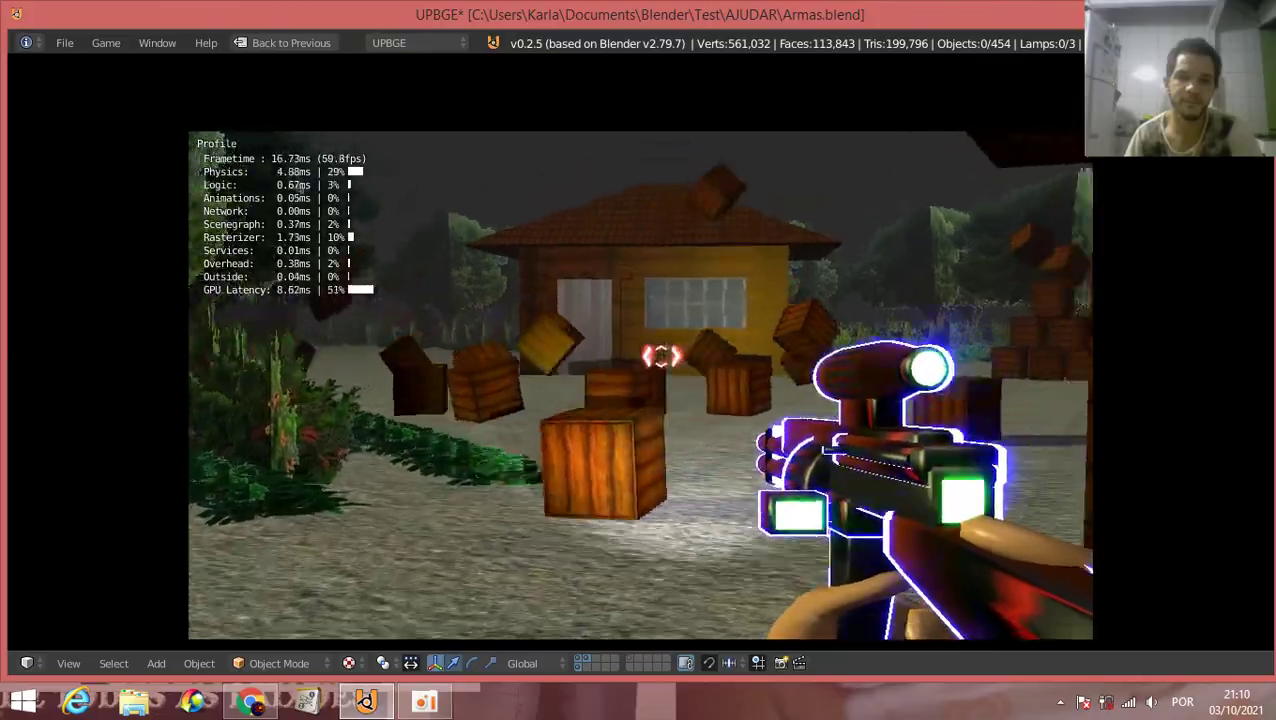
click(660, 355)
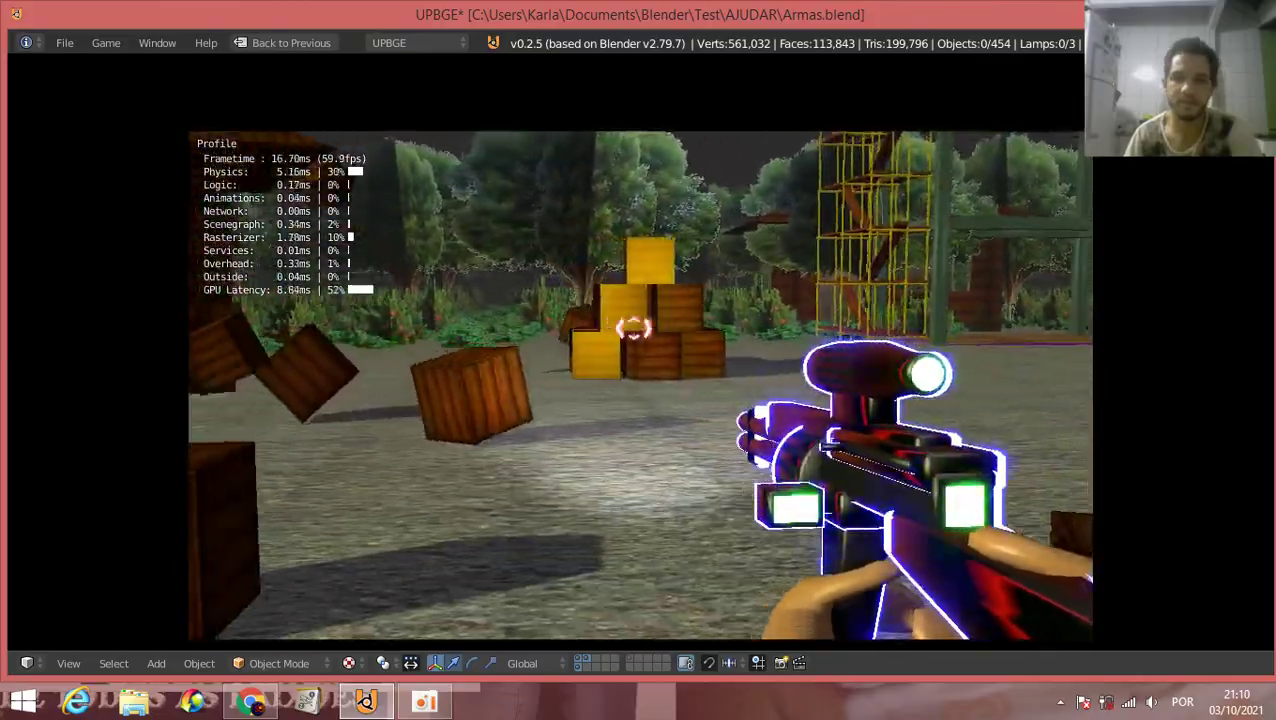
click(660, 355)
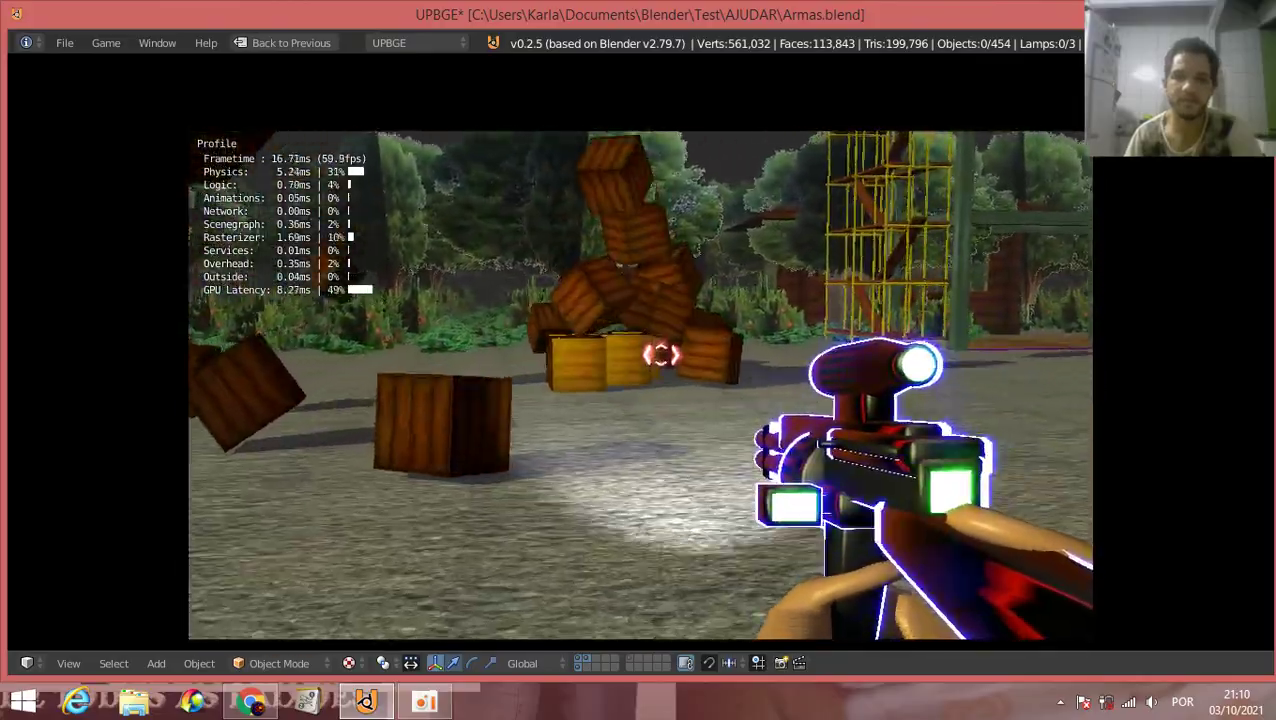
Step: Walk past the crates, shoot the house wall, cross the yard, then stop the game
key(w)
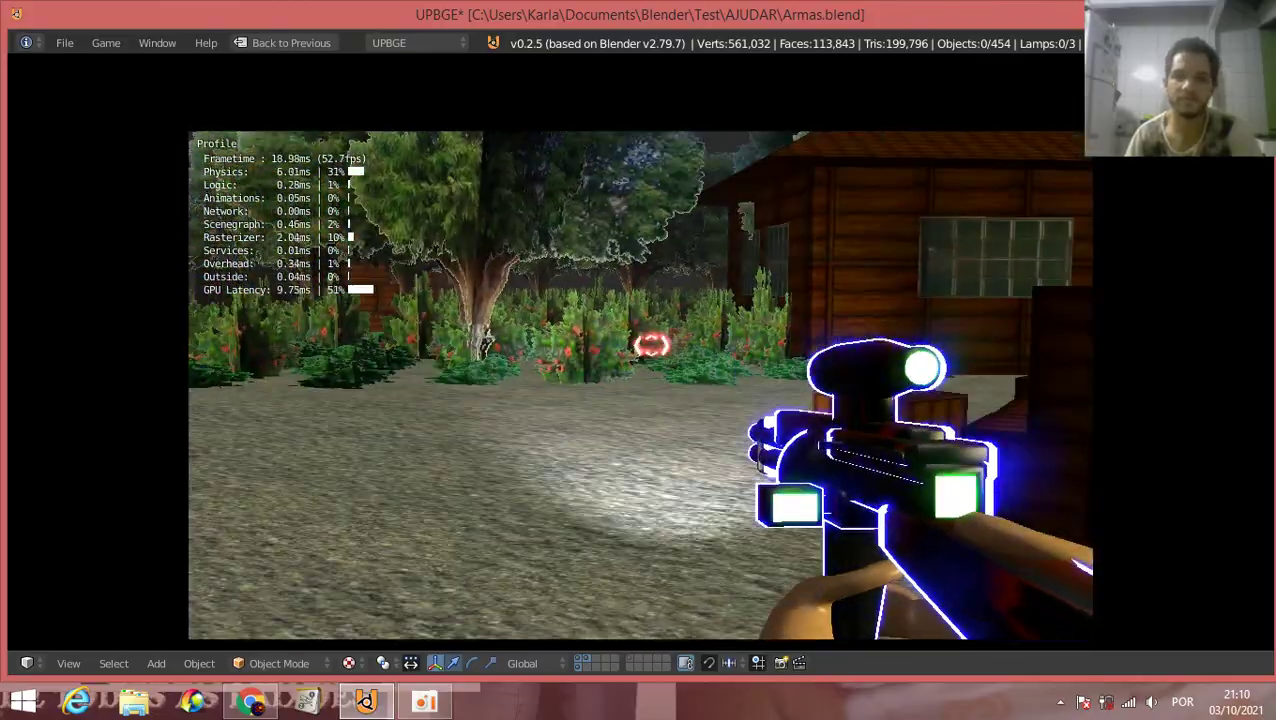
key(w)
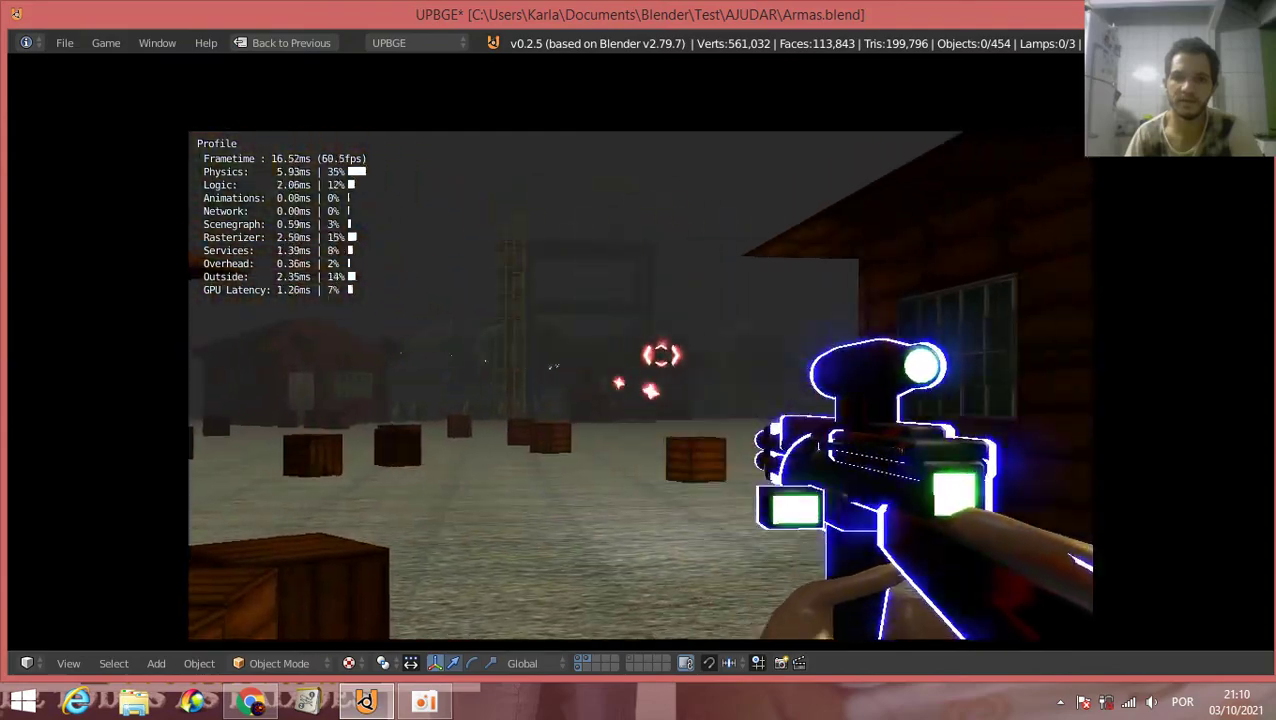
click(661, 356)
key(w)
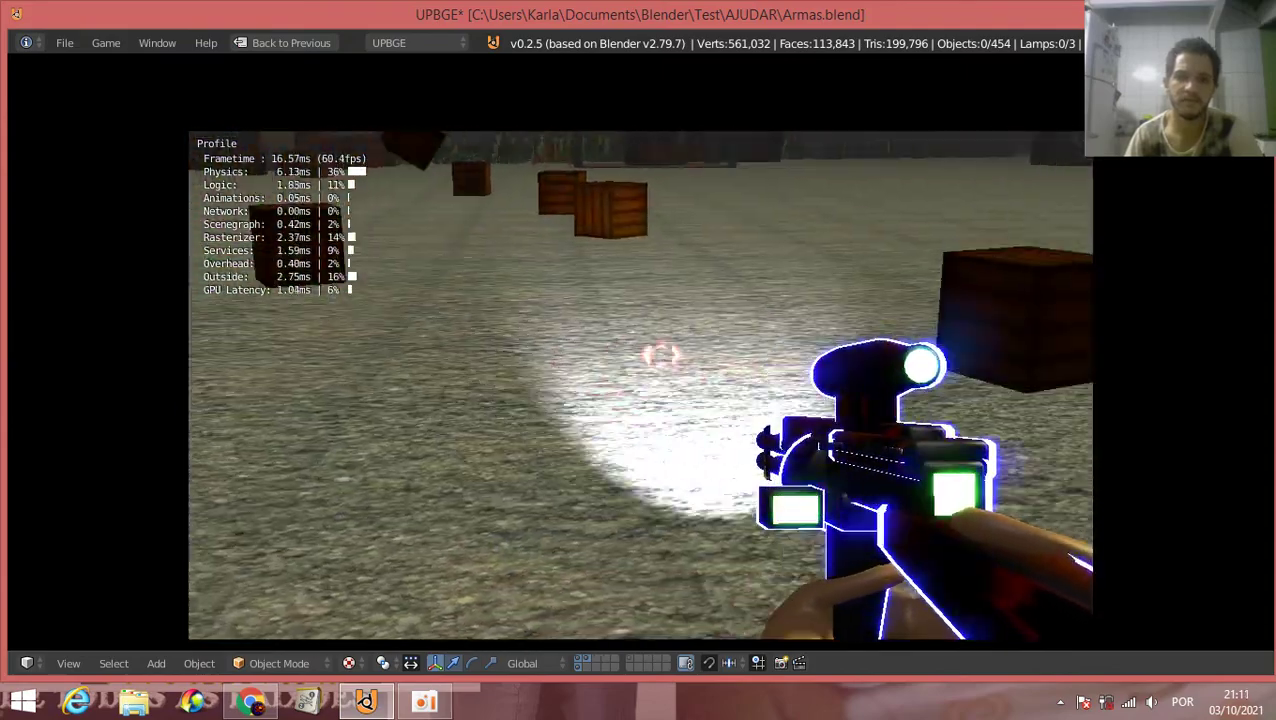
key(w)
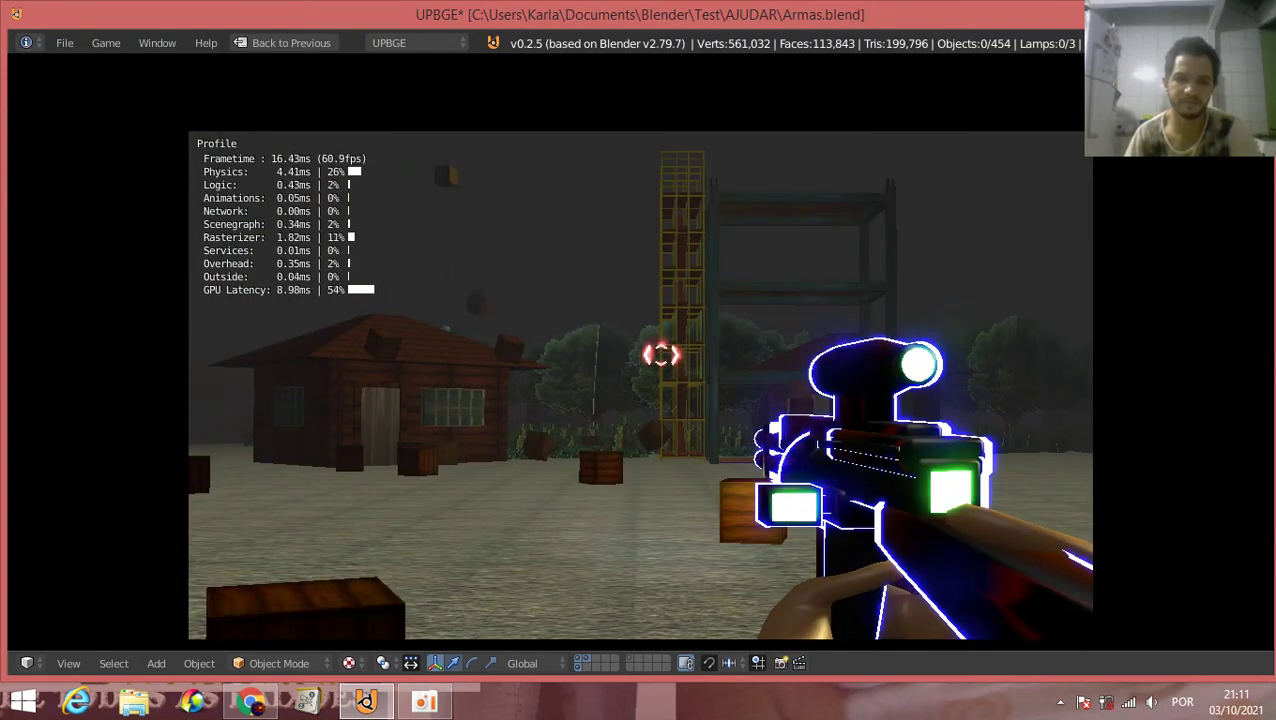
key(Escape)
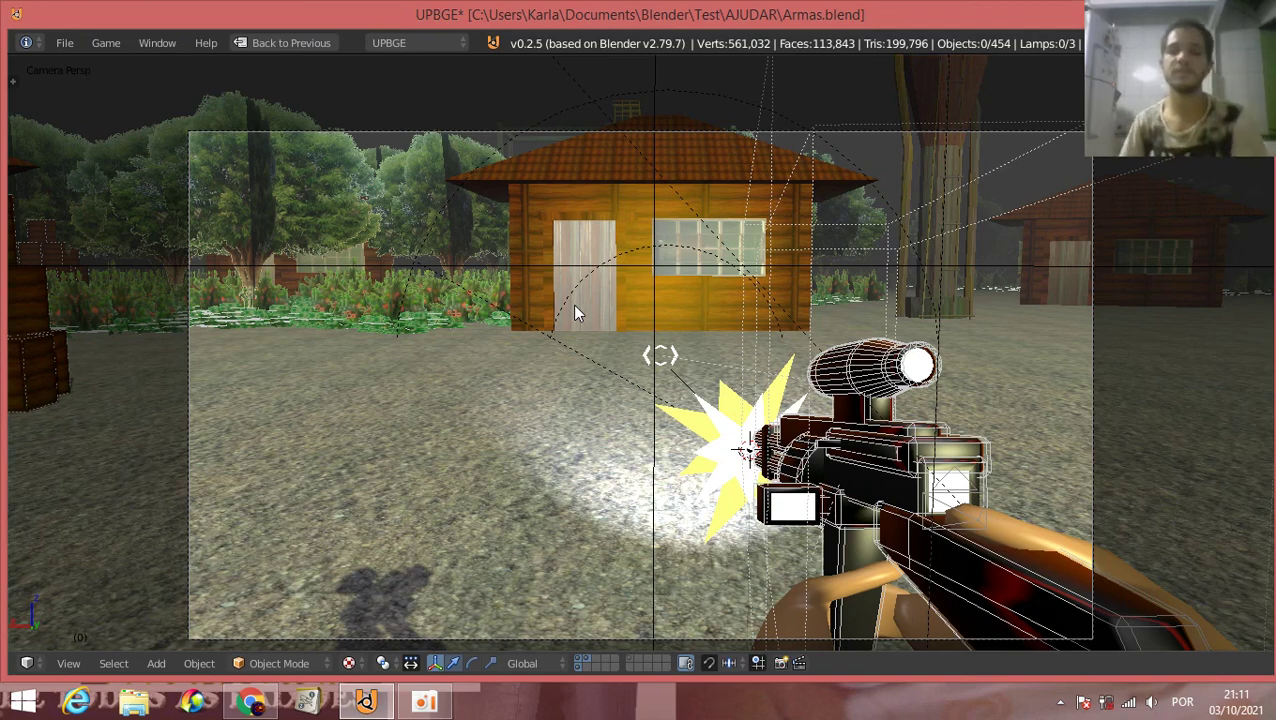
Step: Restore the split layout and turn the image editor area into a maximized Text Editor
key(ctrl+Up)
click(852, 225)
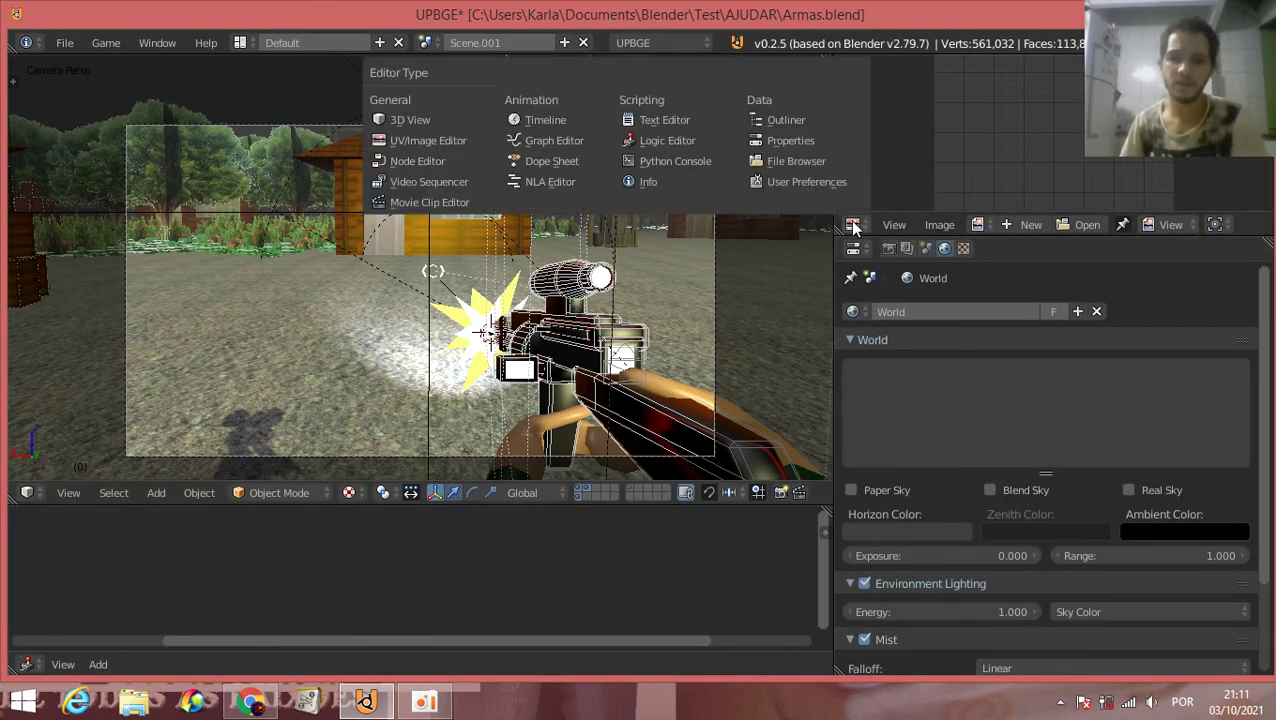
click(645, 120)
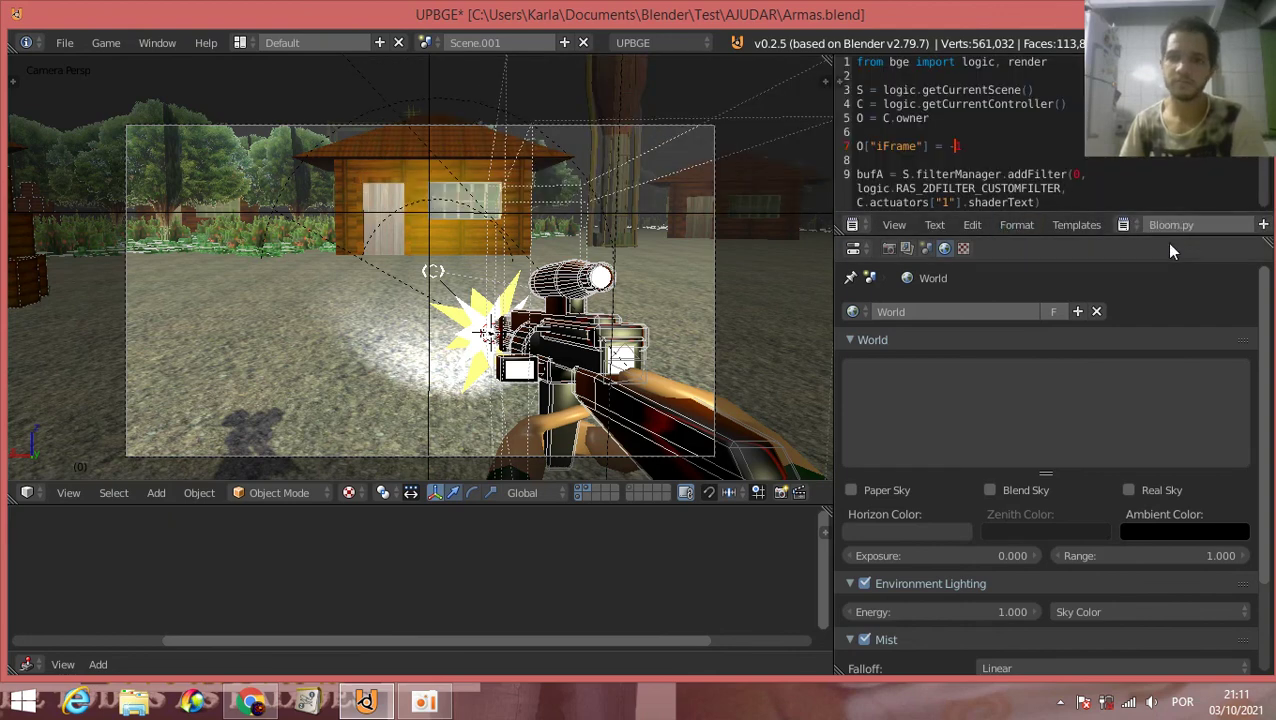
key(ctrl+Up)
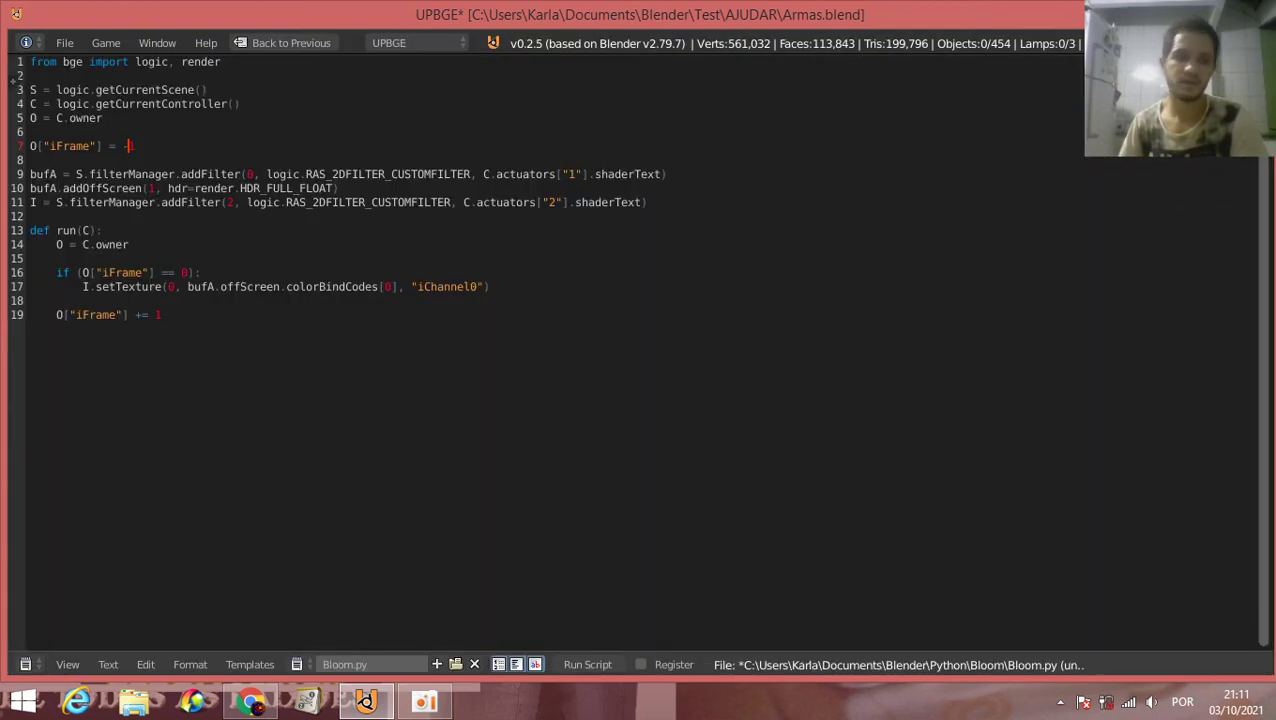
Step: Scroll through the 2.glsl shader, then show 1.glsl and restore the split layout
click(309, 665)
click(358, 494)
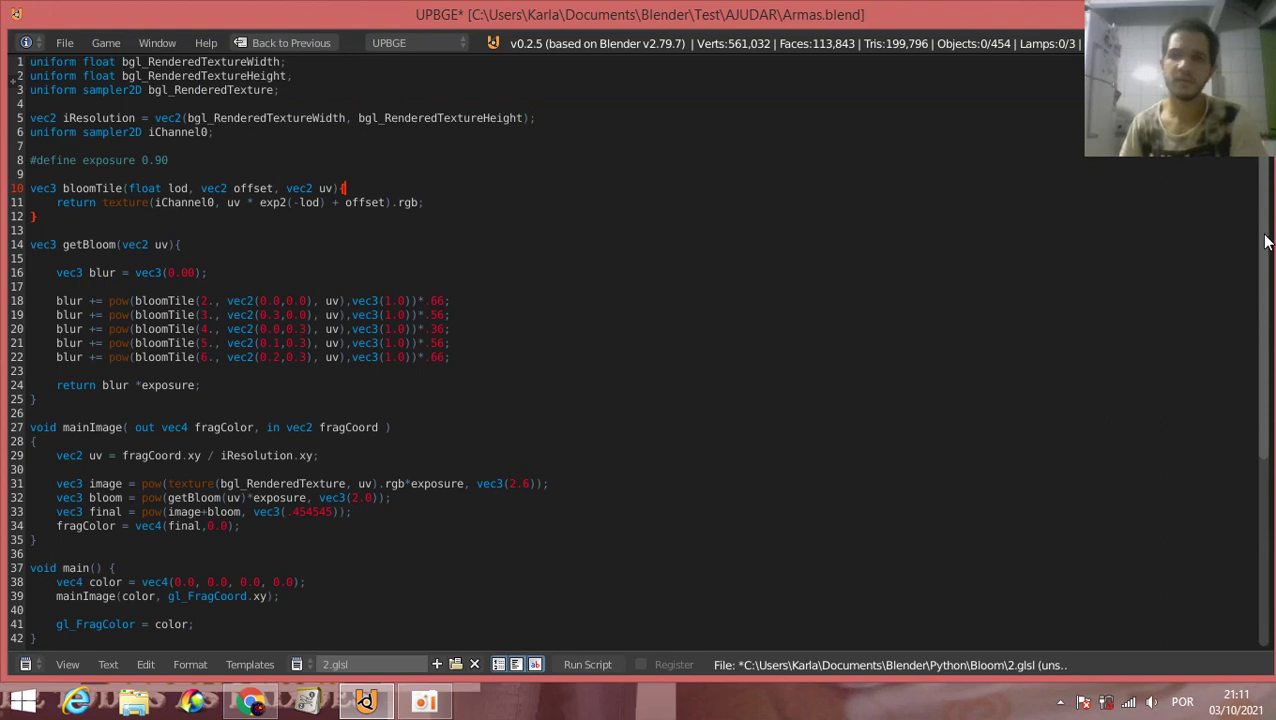
drag(1265, 241, 1260, 364)
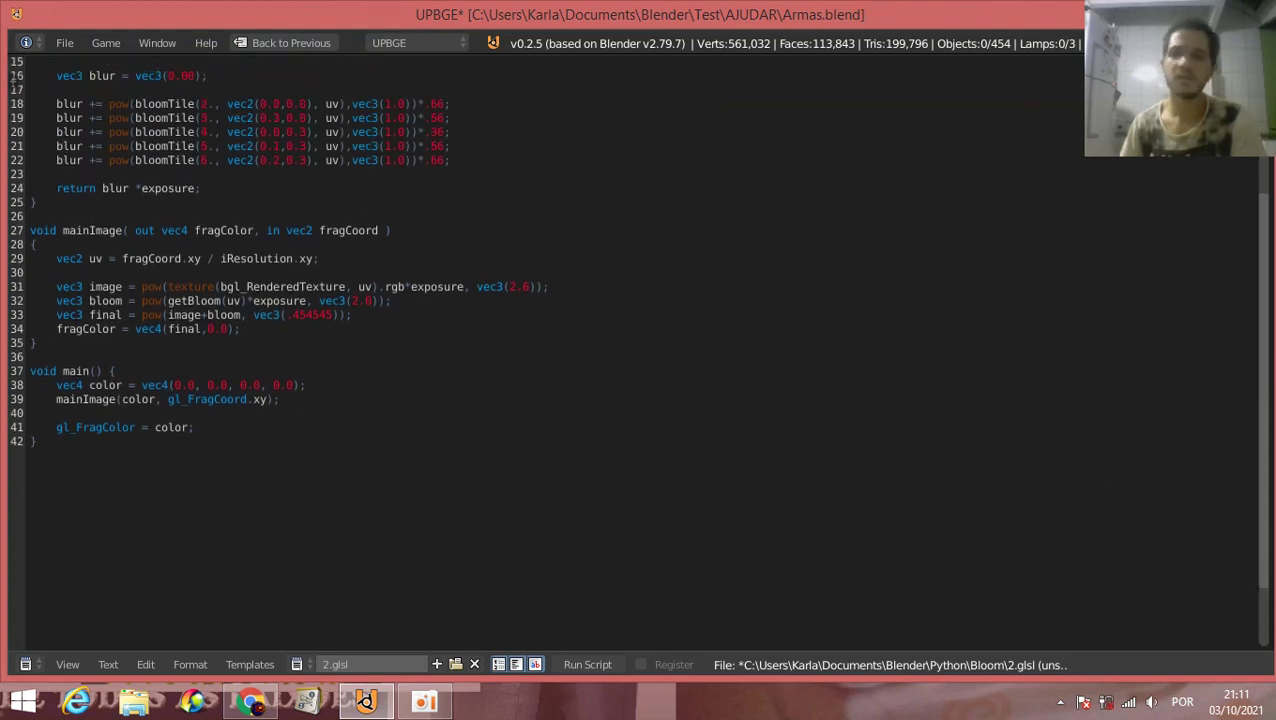
drag(1263, 359, 1255, 224)
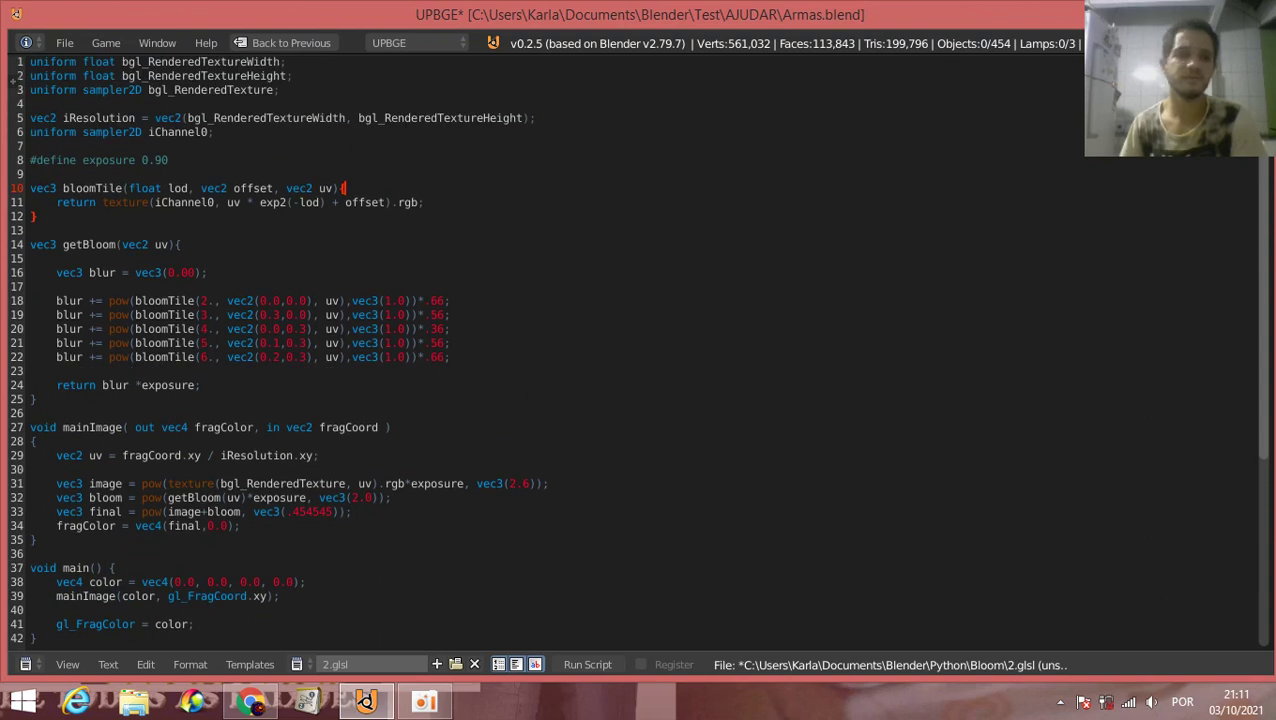
click(319, 665)
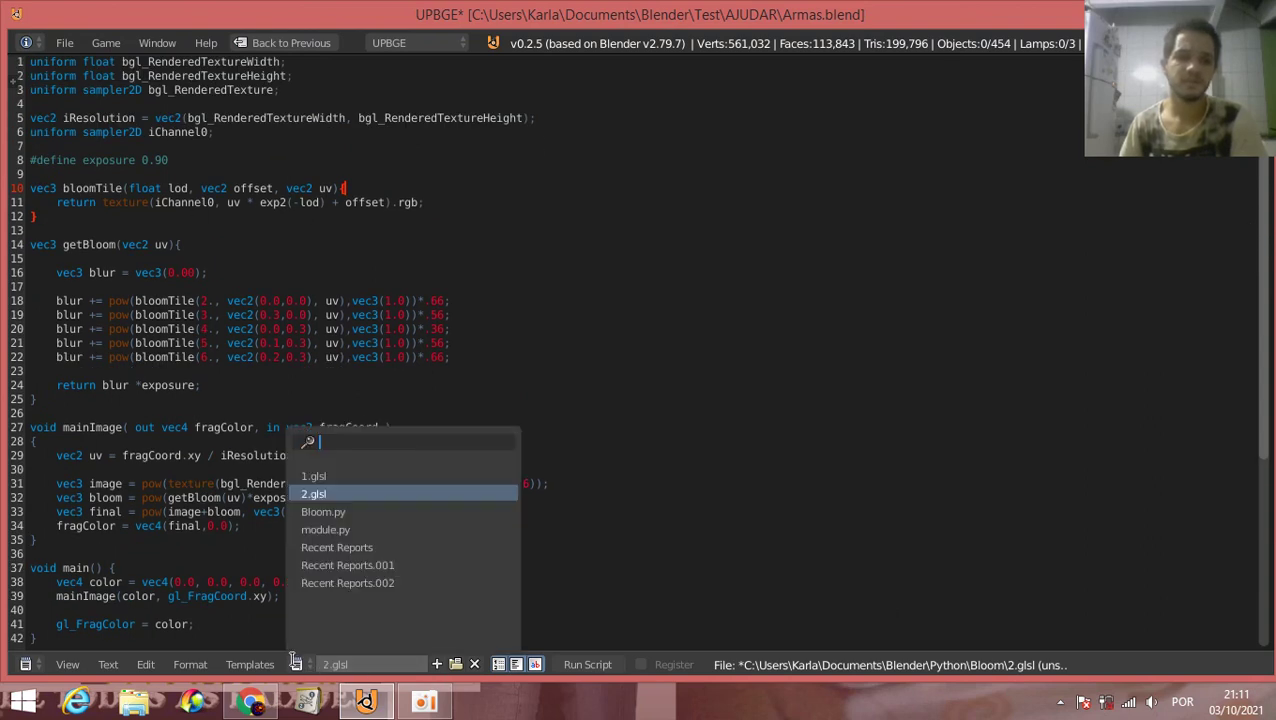
click(367, 469)
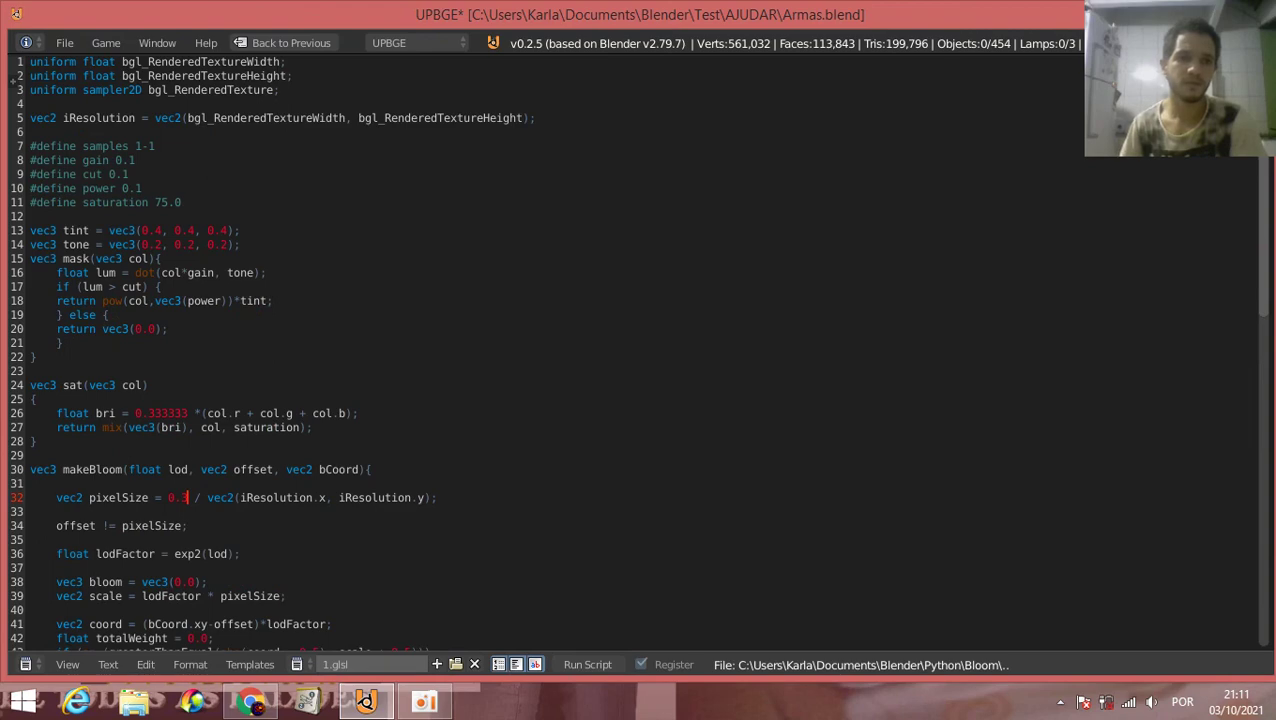
key(ctrl+Up)
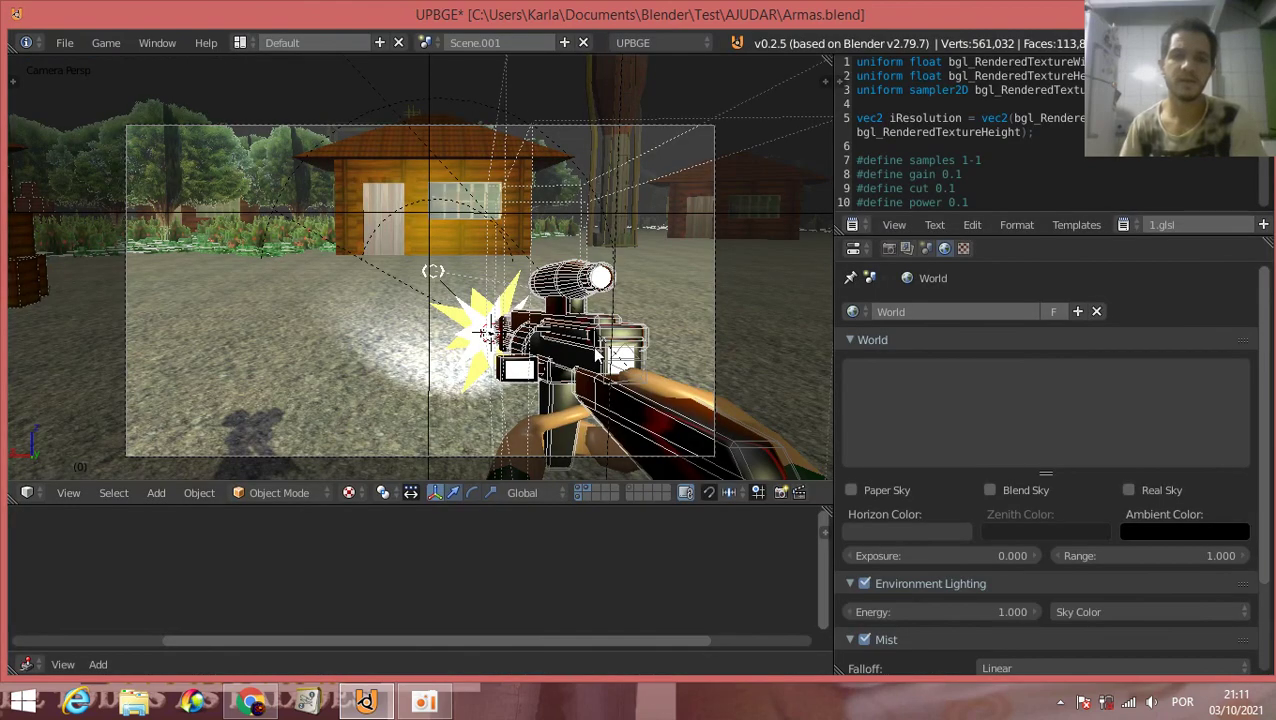
Step: Maximize the 3D view, start the game and shoot the crate stack twice
key(ctrl+Up)
key(p)
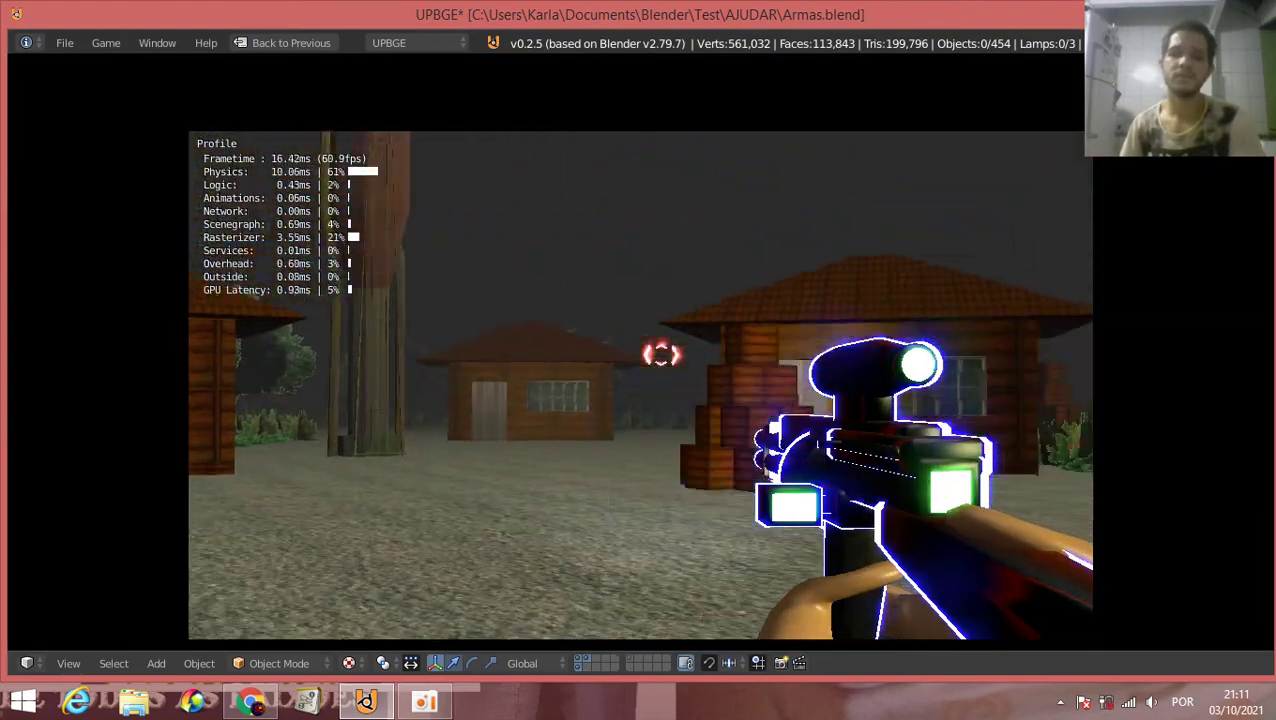
click(661, 354)
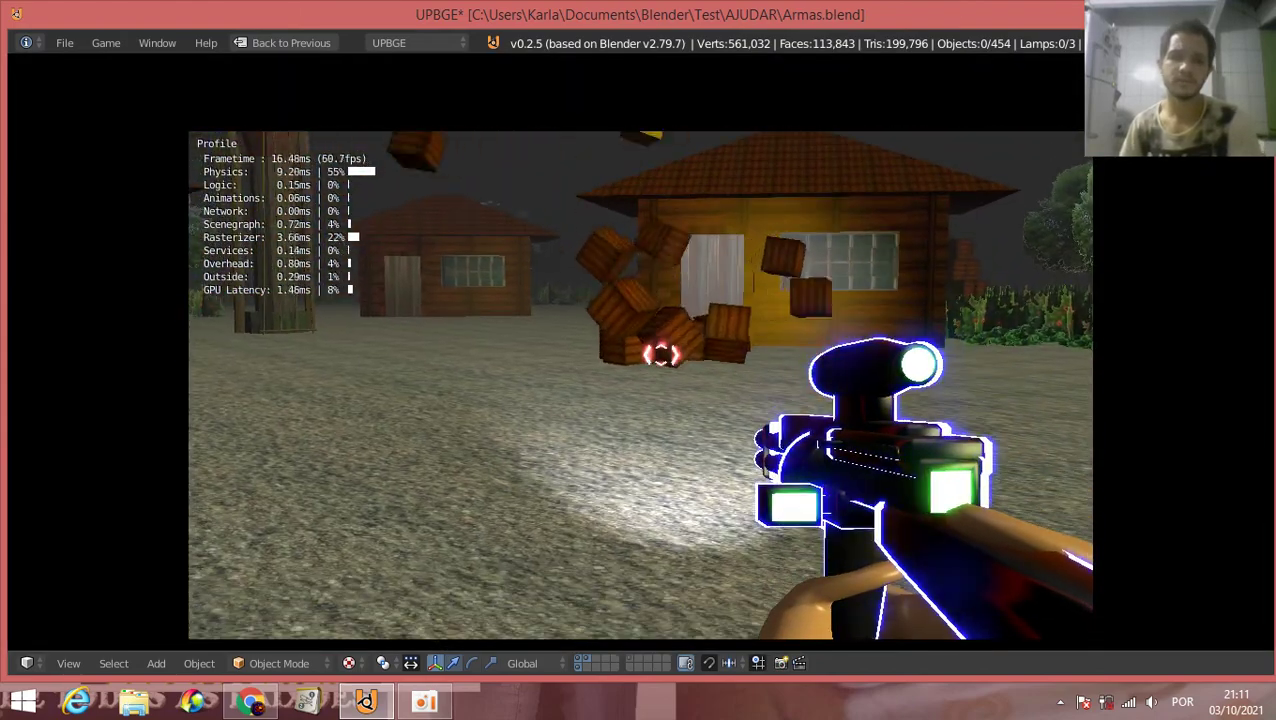
click(655, 350)
Step: Walk around the houses, trees and garden path, then fire again at the crates
key(w)
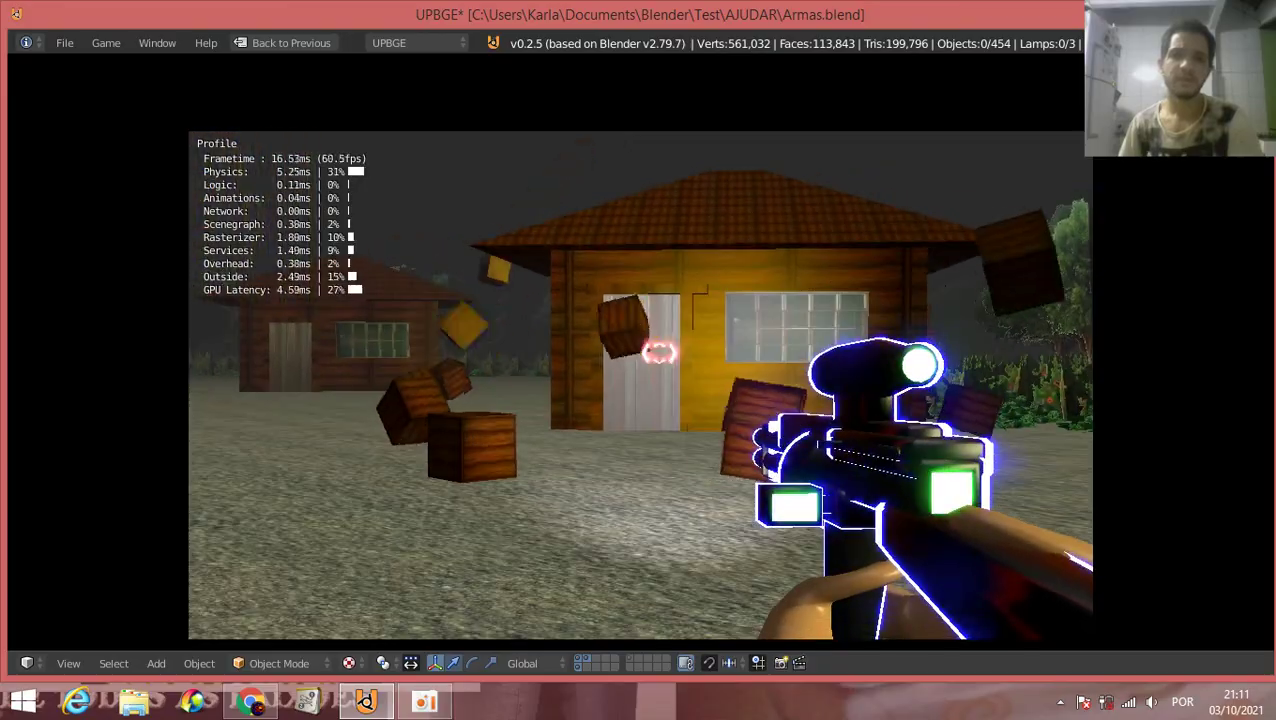
key(w)
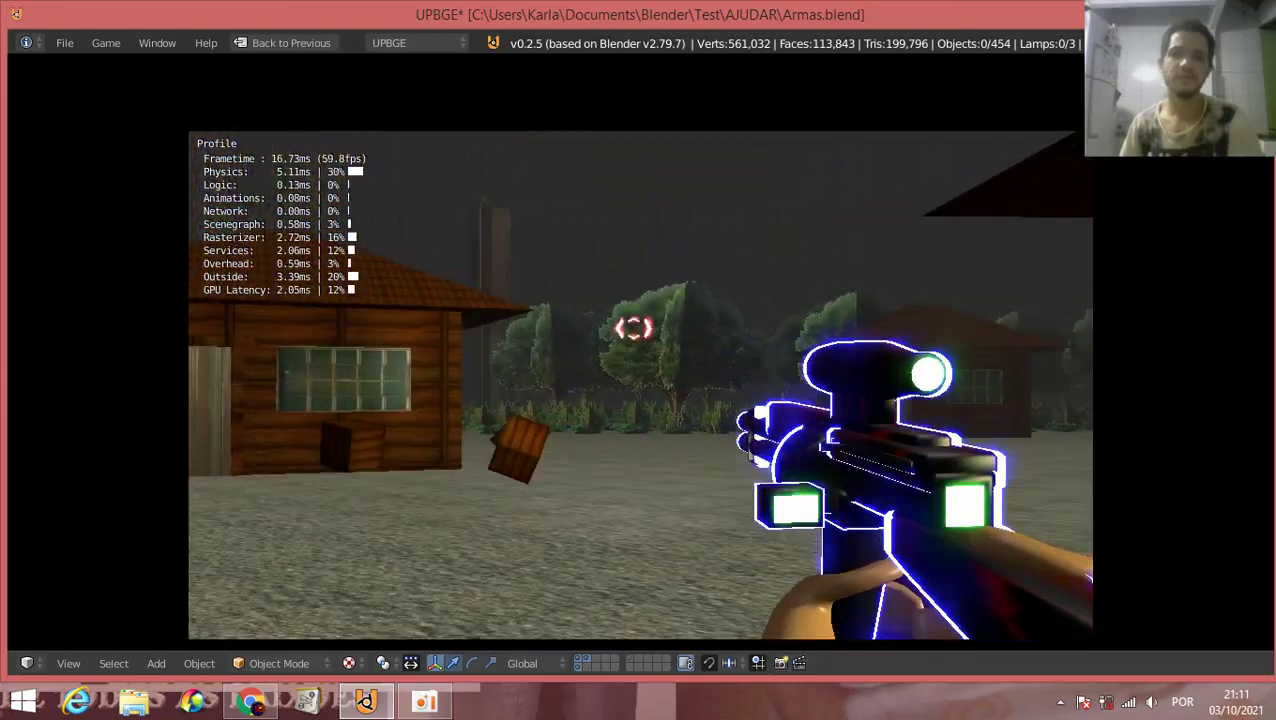
key(w)
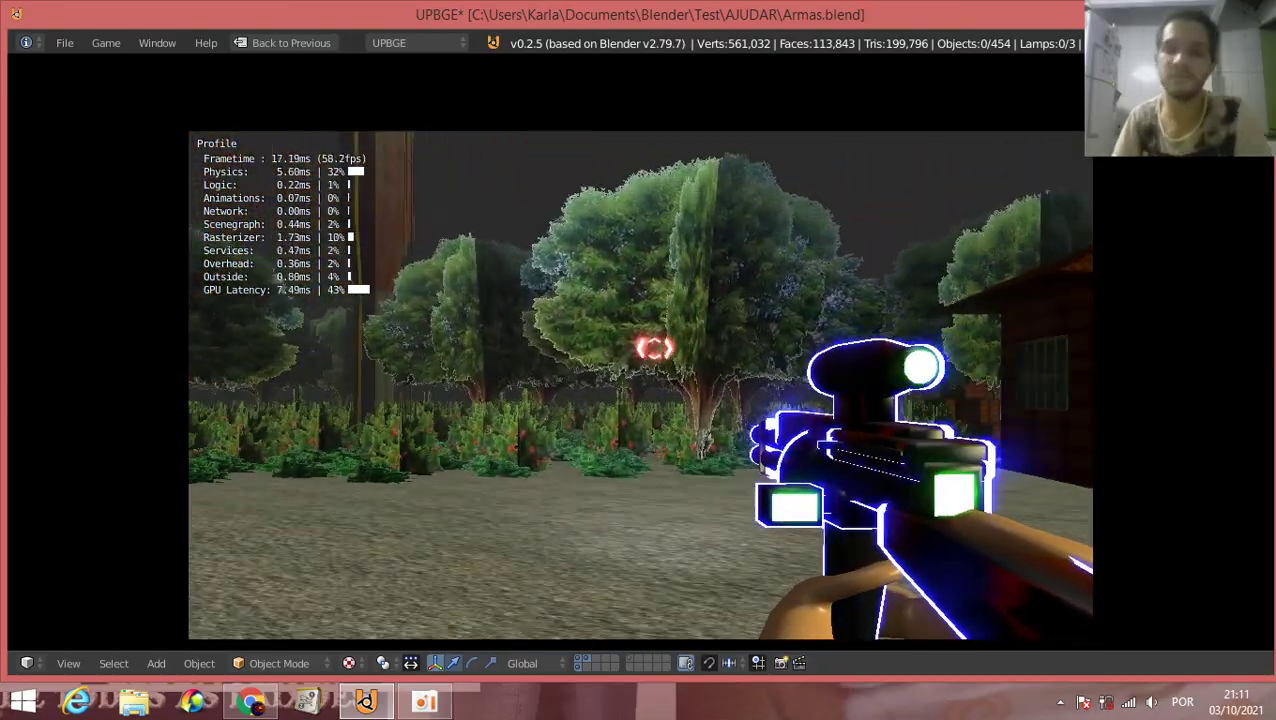
key(w)
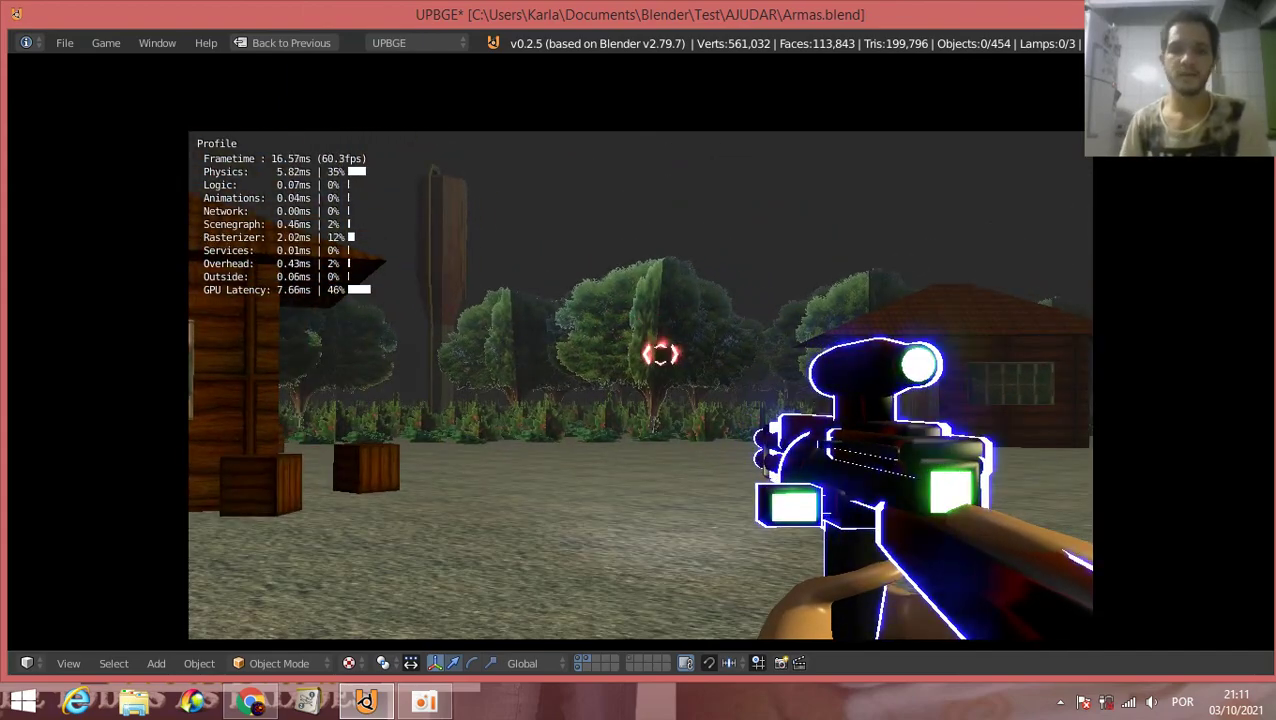
key(w)
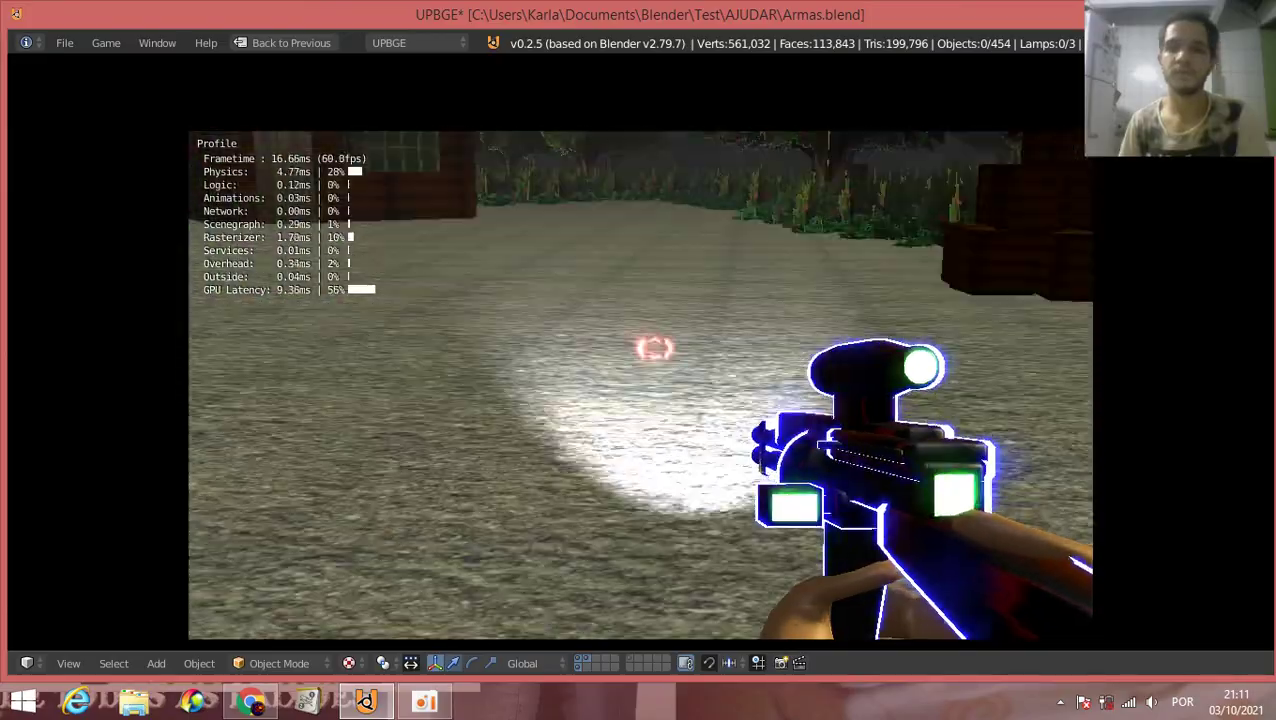
key(w)
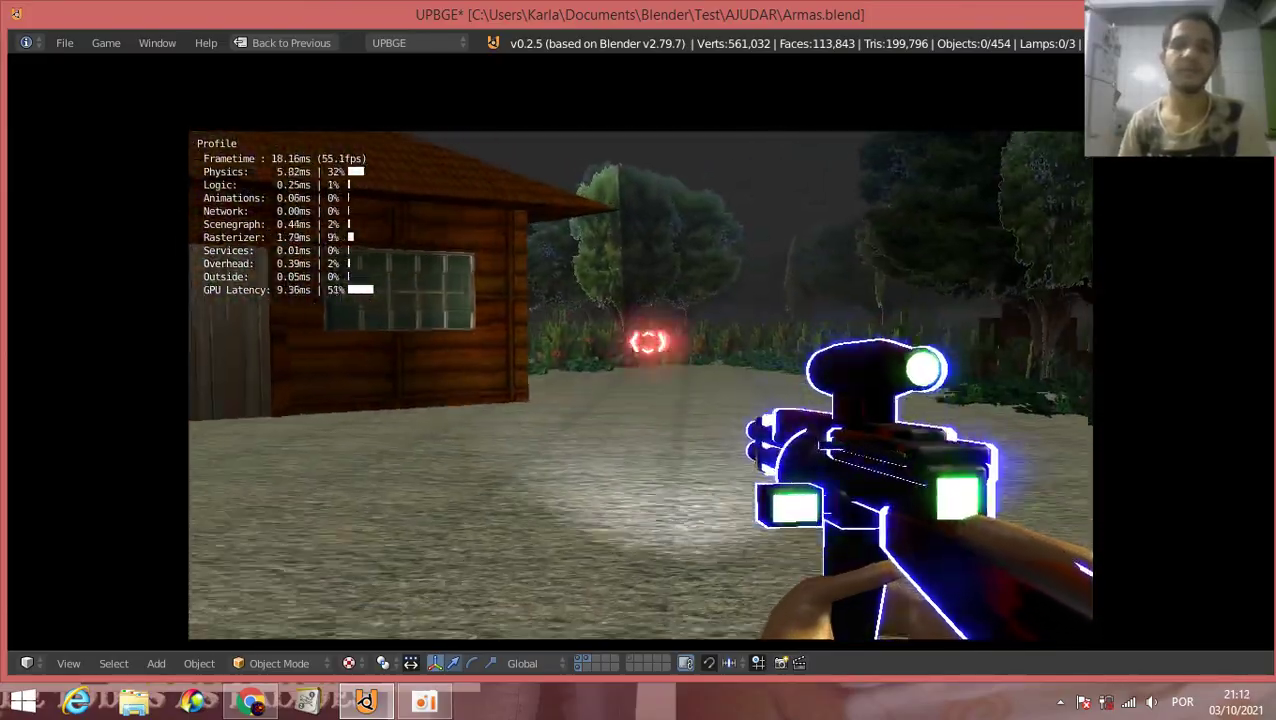
key(w)
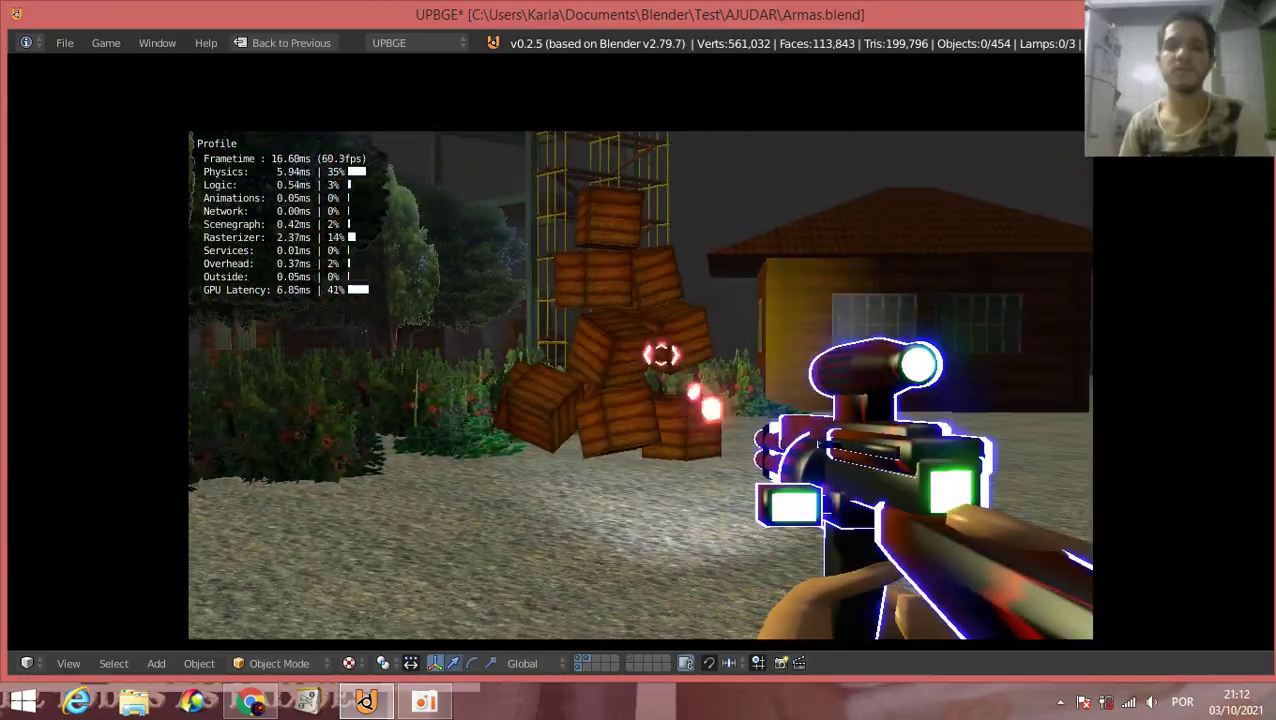
click(655, 347)
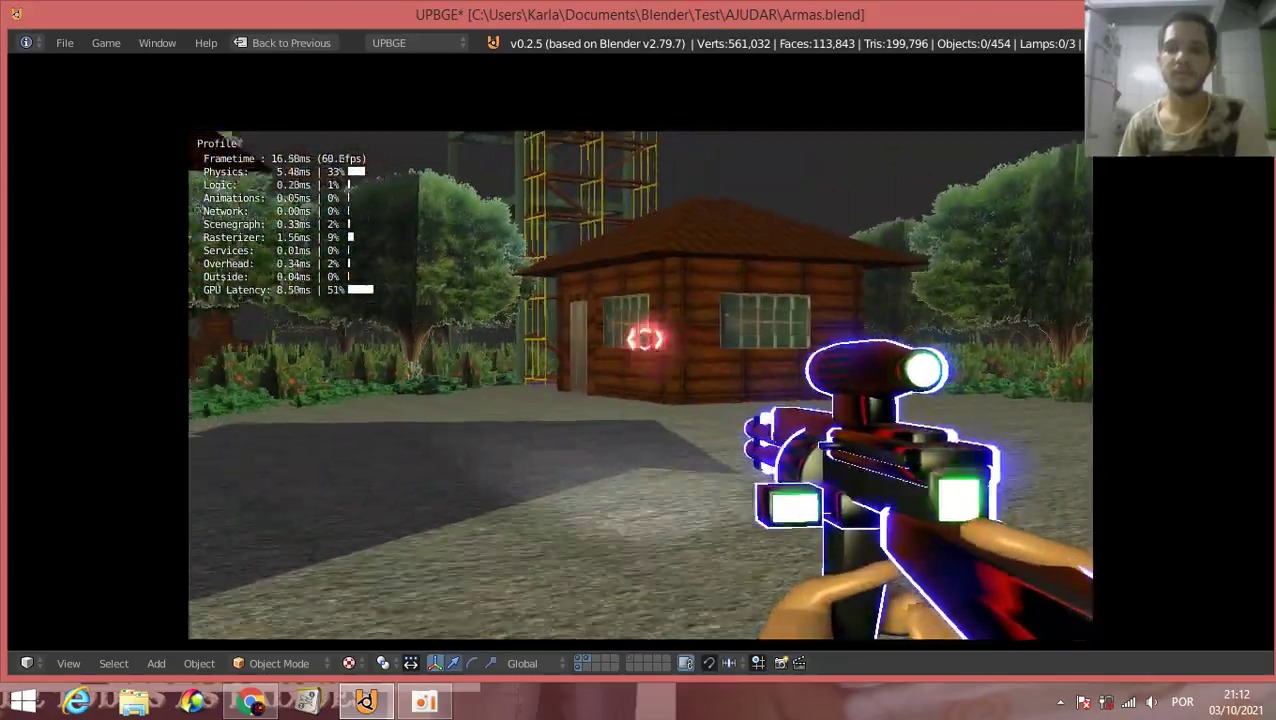